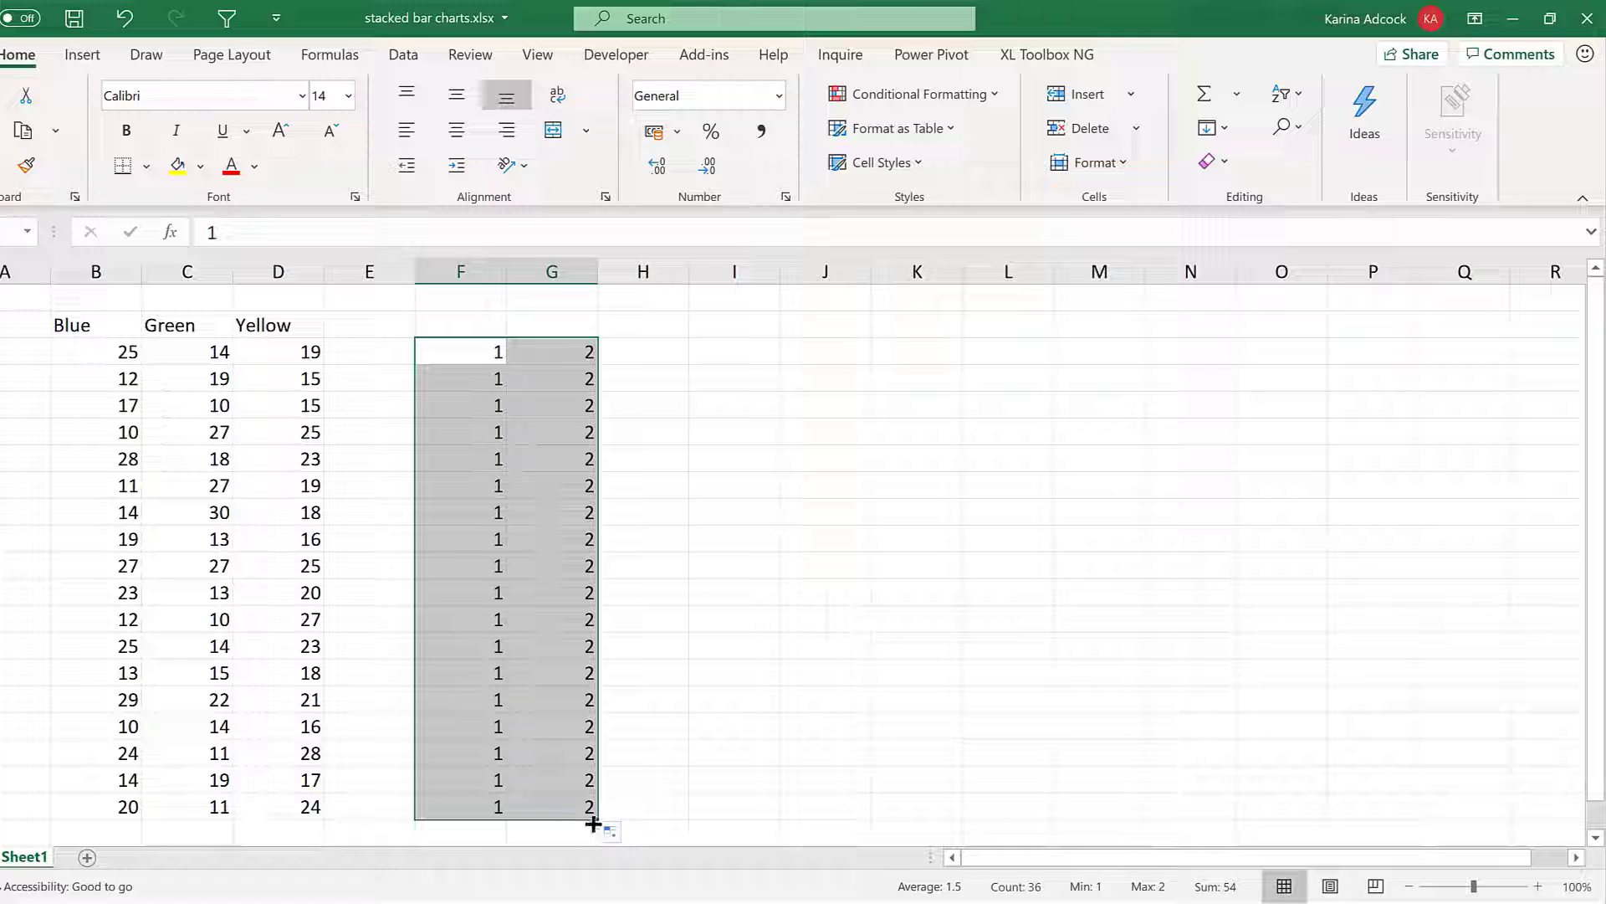
- Extend the number series in F3:G20 across to column DA so it runs from 1 to 100
{"action": "left_click_drag", "start_coordinate": [662, 822], "coordinate": [167, 826]}
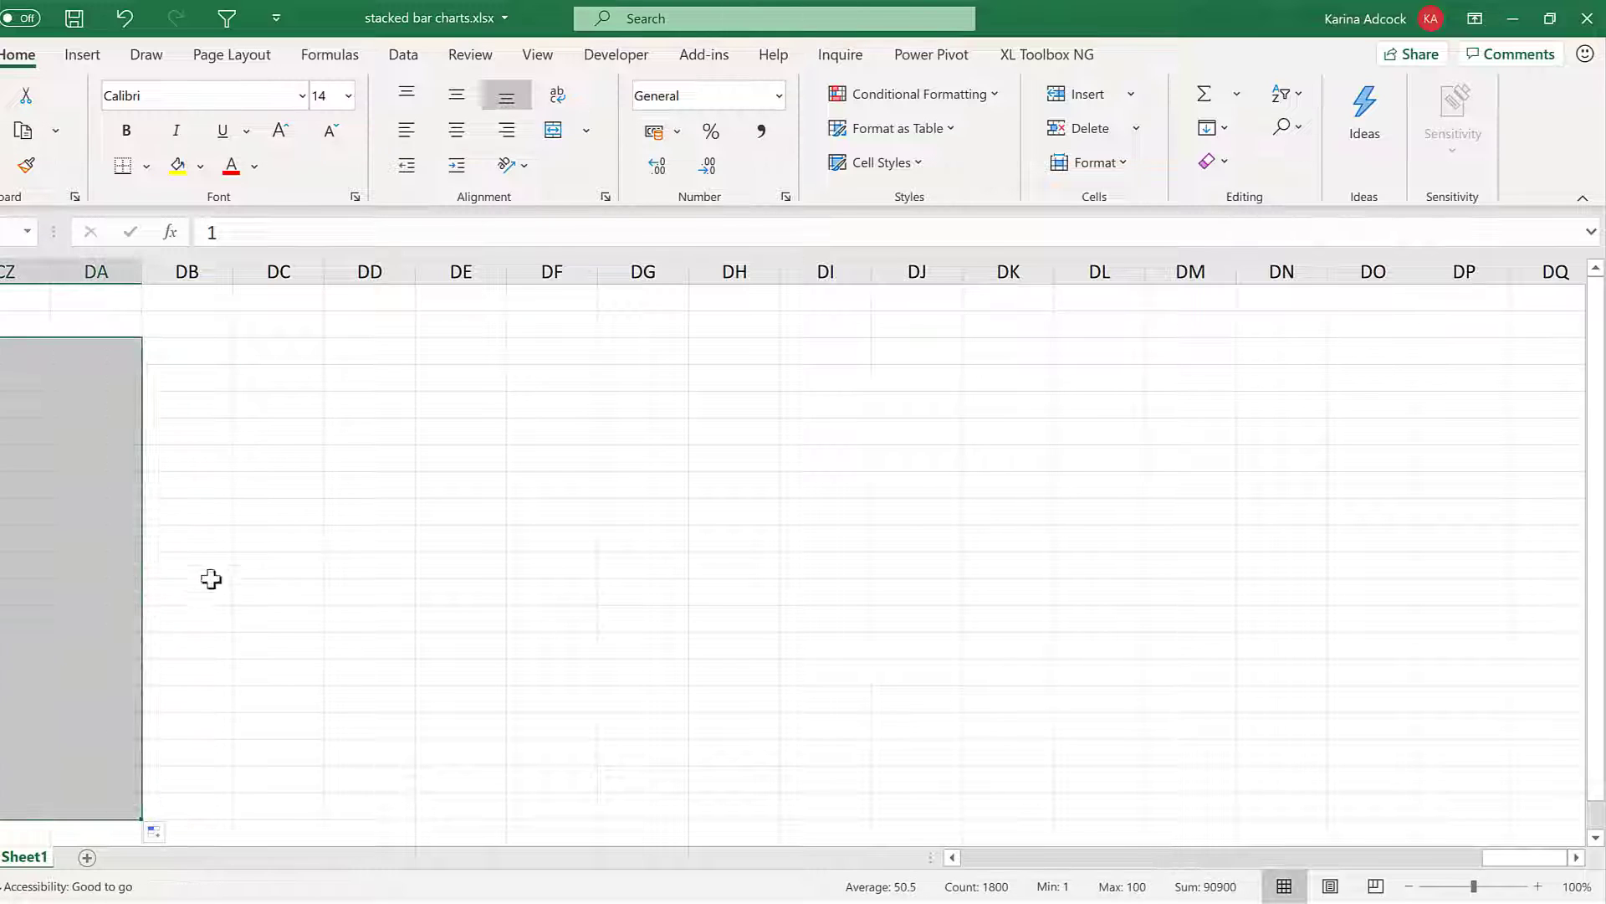
{"action": "left_click", "coordinate": [162, 346]}
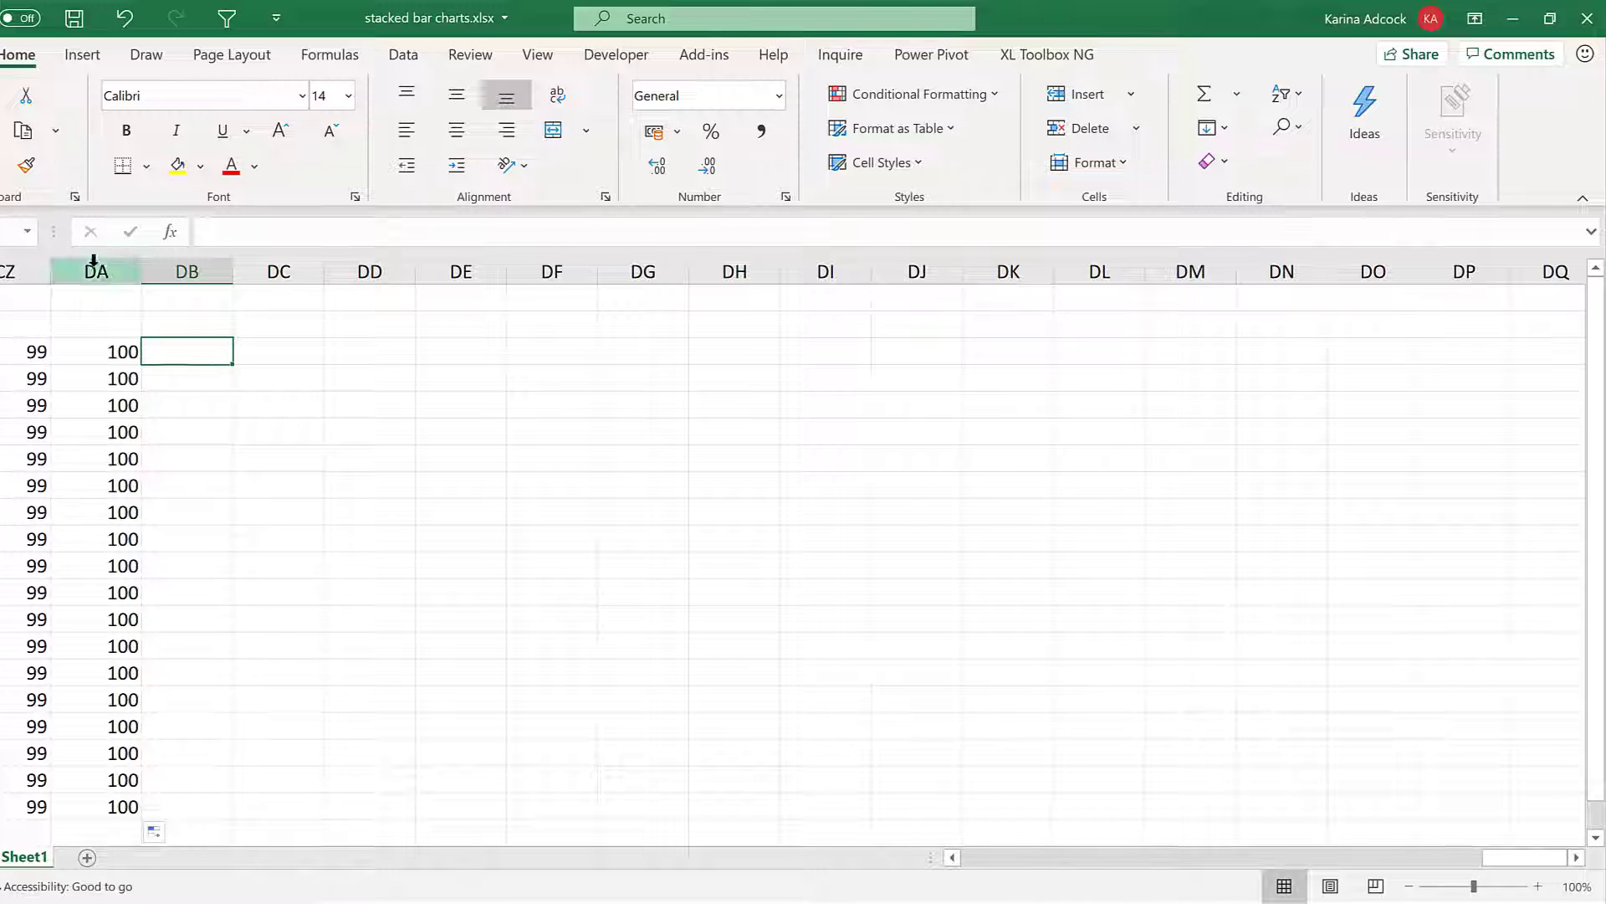
- Set the width of columns F through DA to 0.2
{"action": "left_click", "coordinate": [93, 264]}
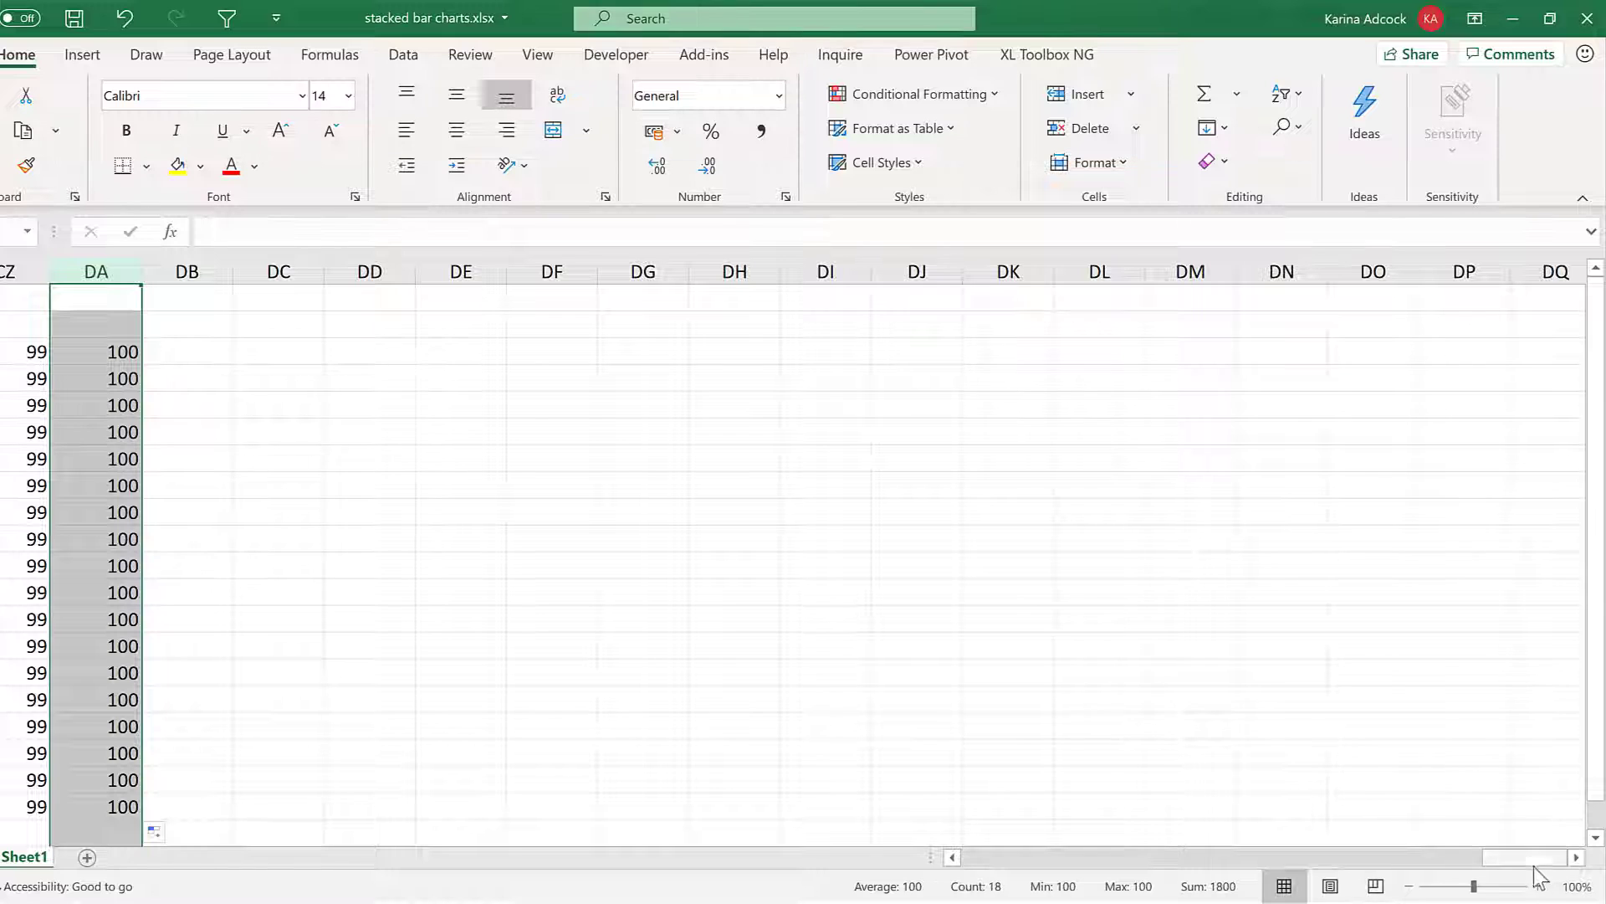
{"action": "left_click_drag", "start_coordinate": [1522, 857], "coordinate": [951, 859]}
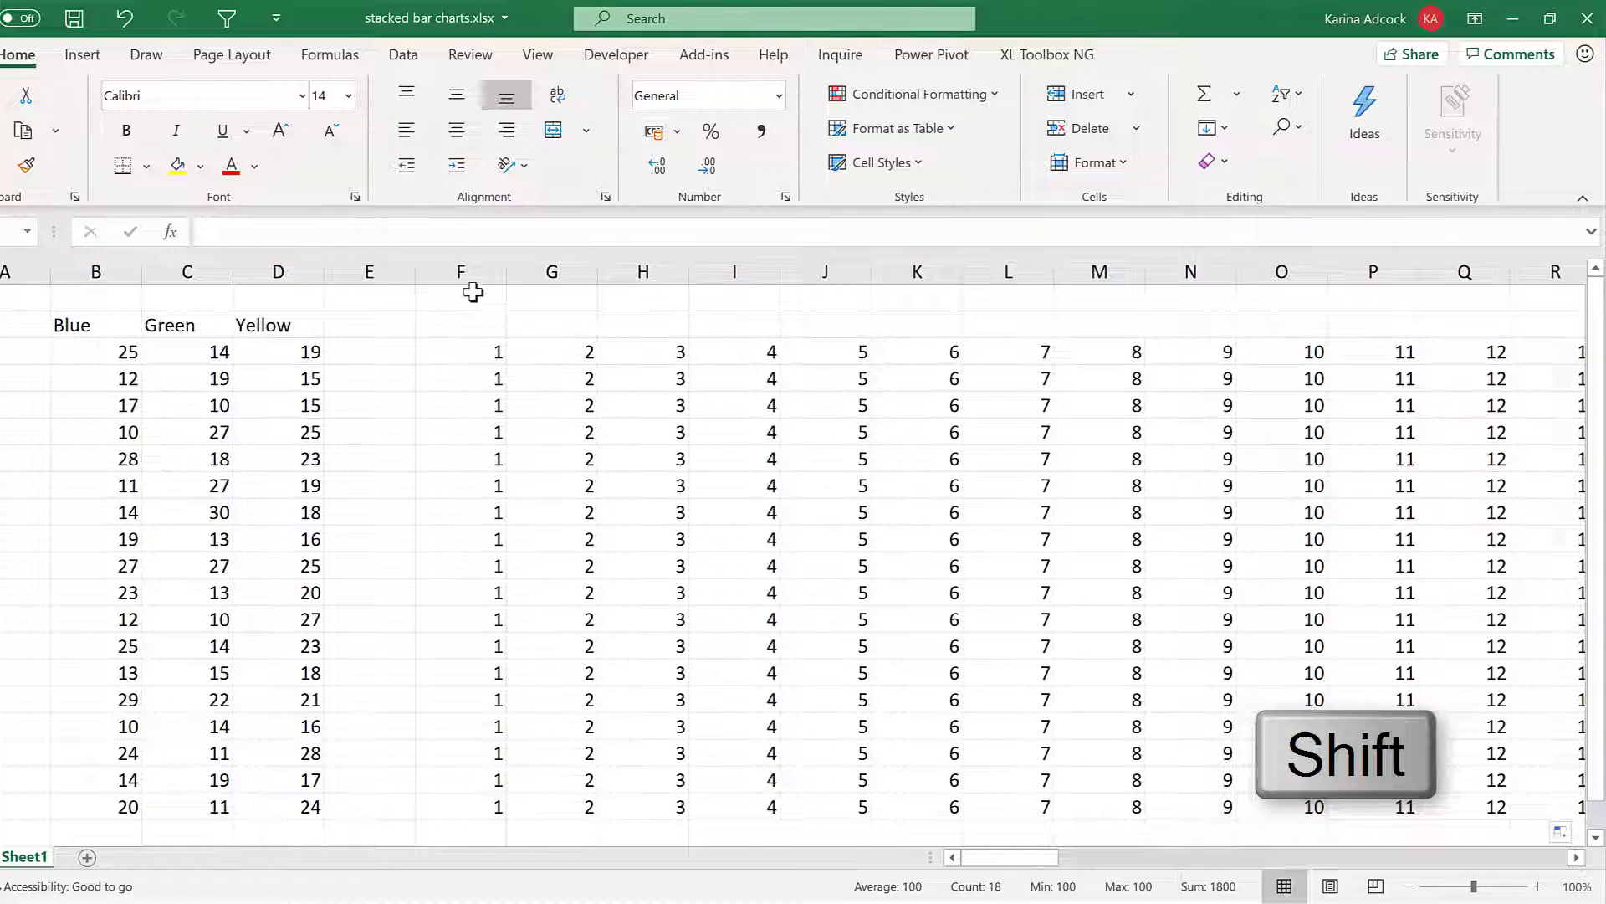
{"action": "left_click", "coordinate": [468, 261], "text": "shift"}
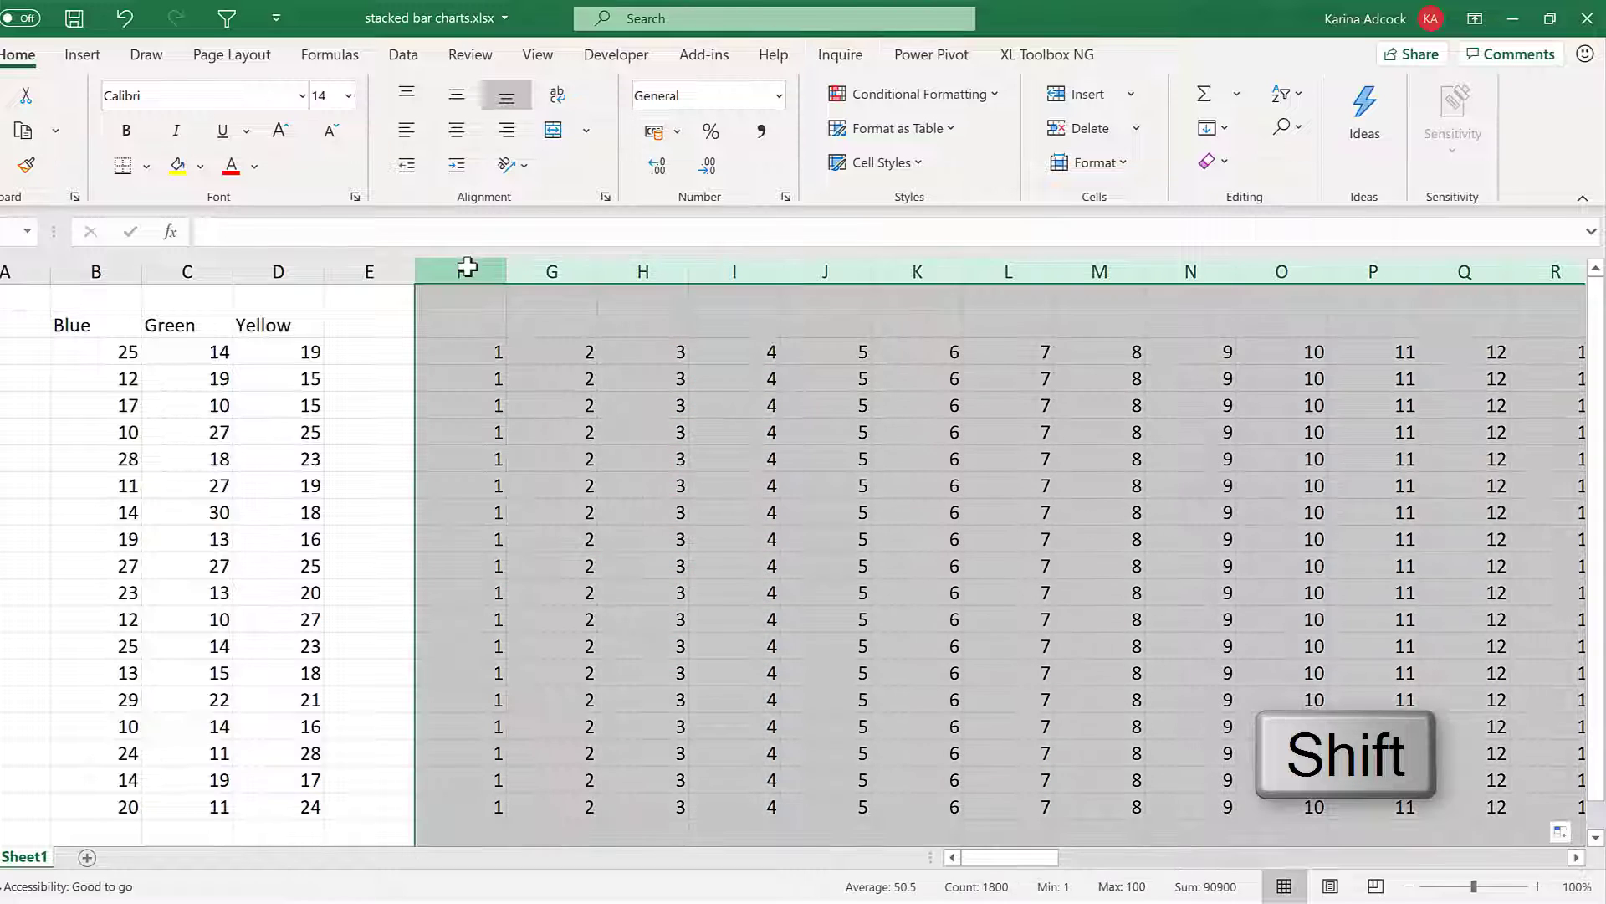
{"action": "left_click", "coordinate": [1100, 168]}
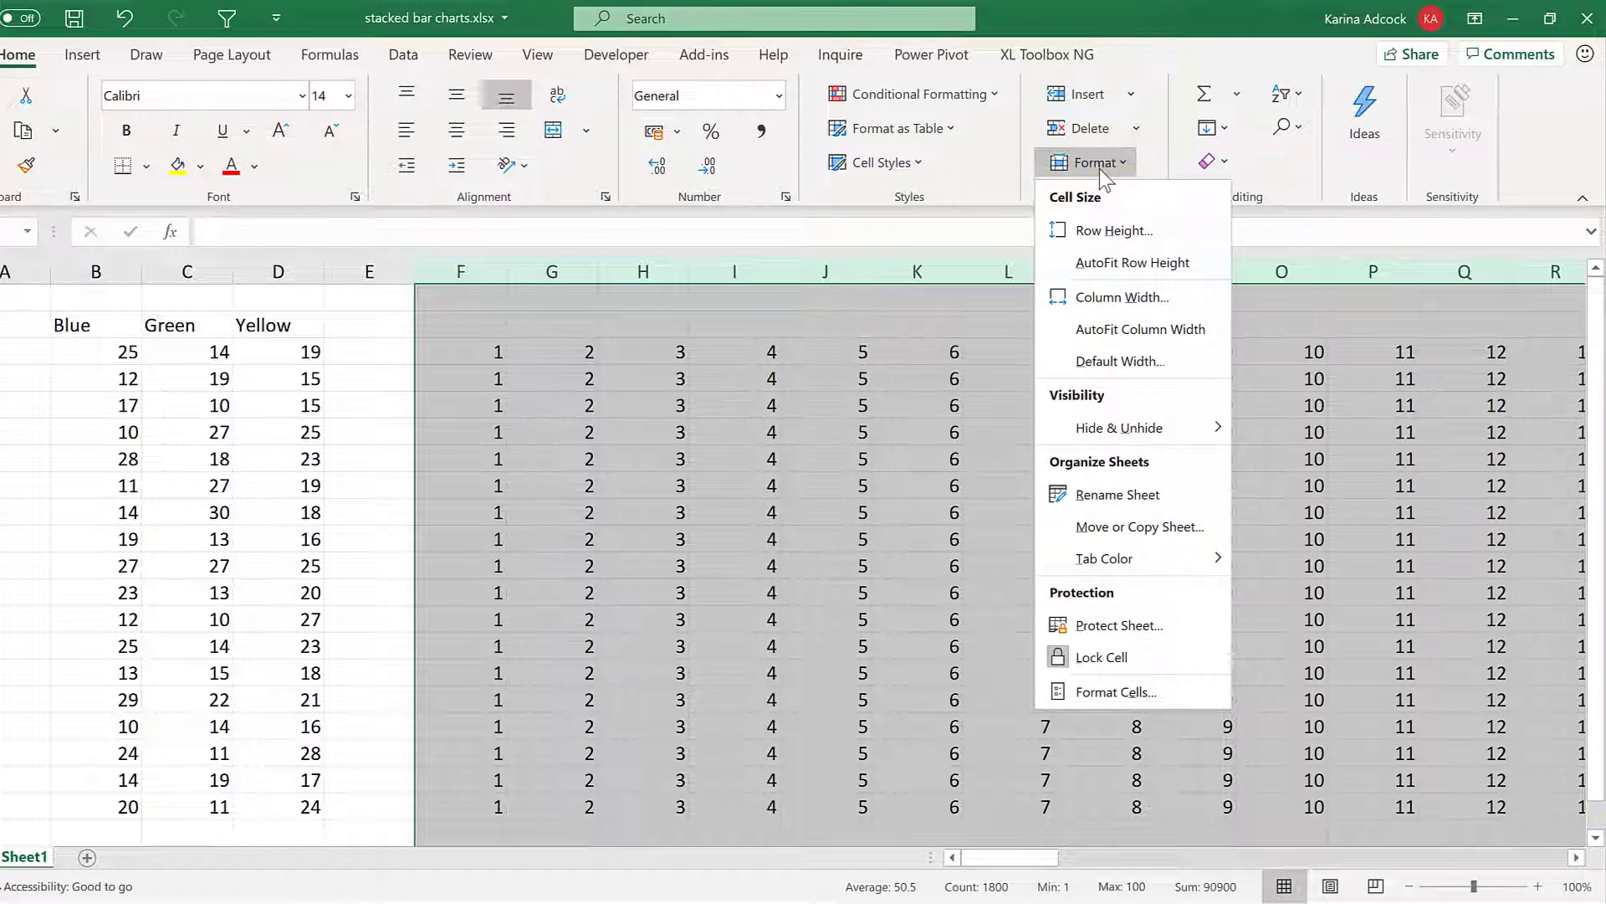
{"action": "left_click", "coordinate": [1144, 303]}
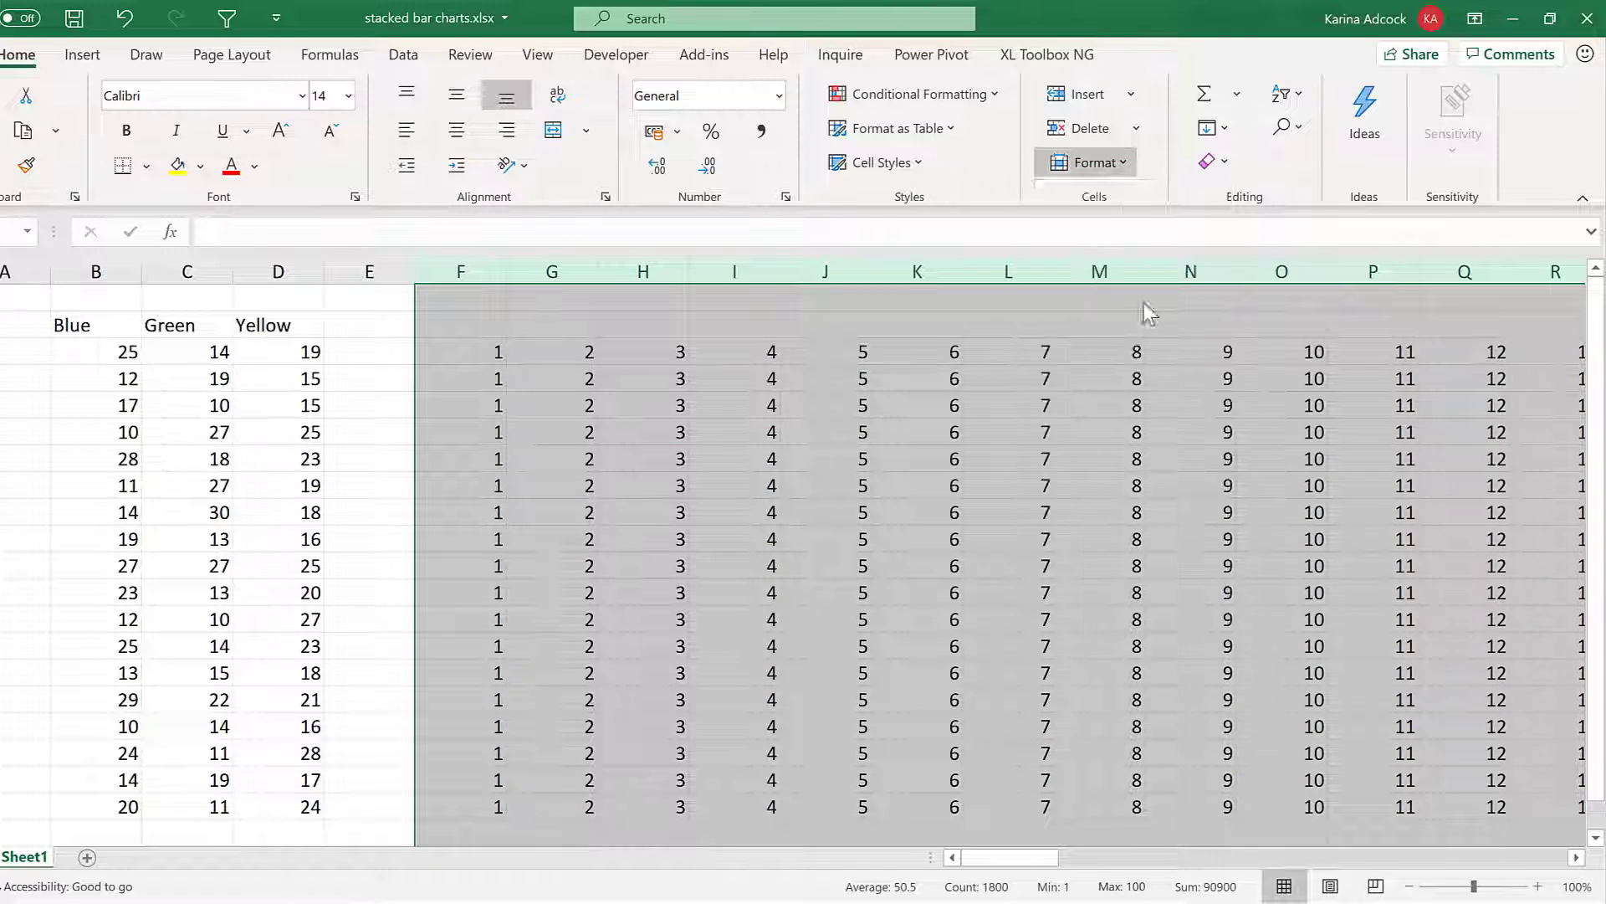
{"action": "type", "text": "0.2"}
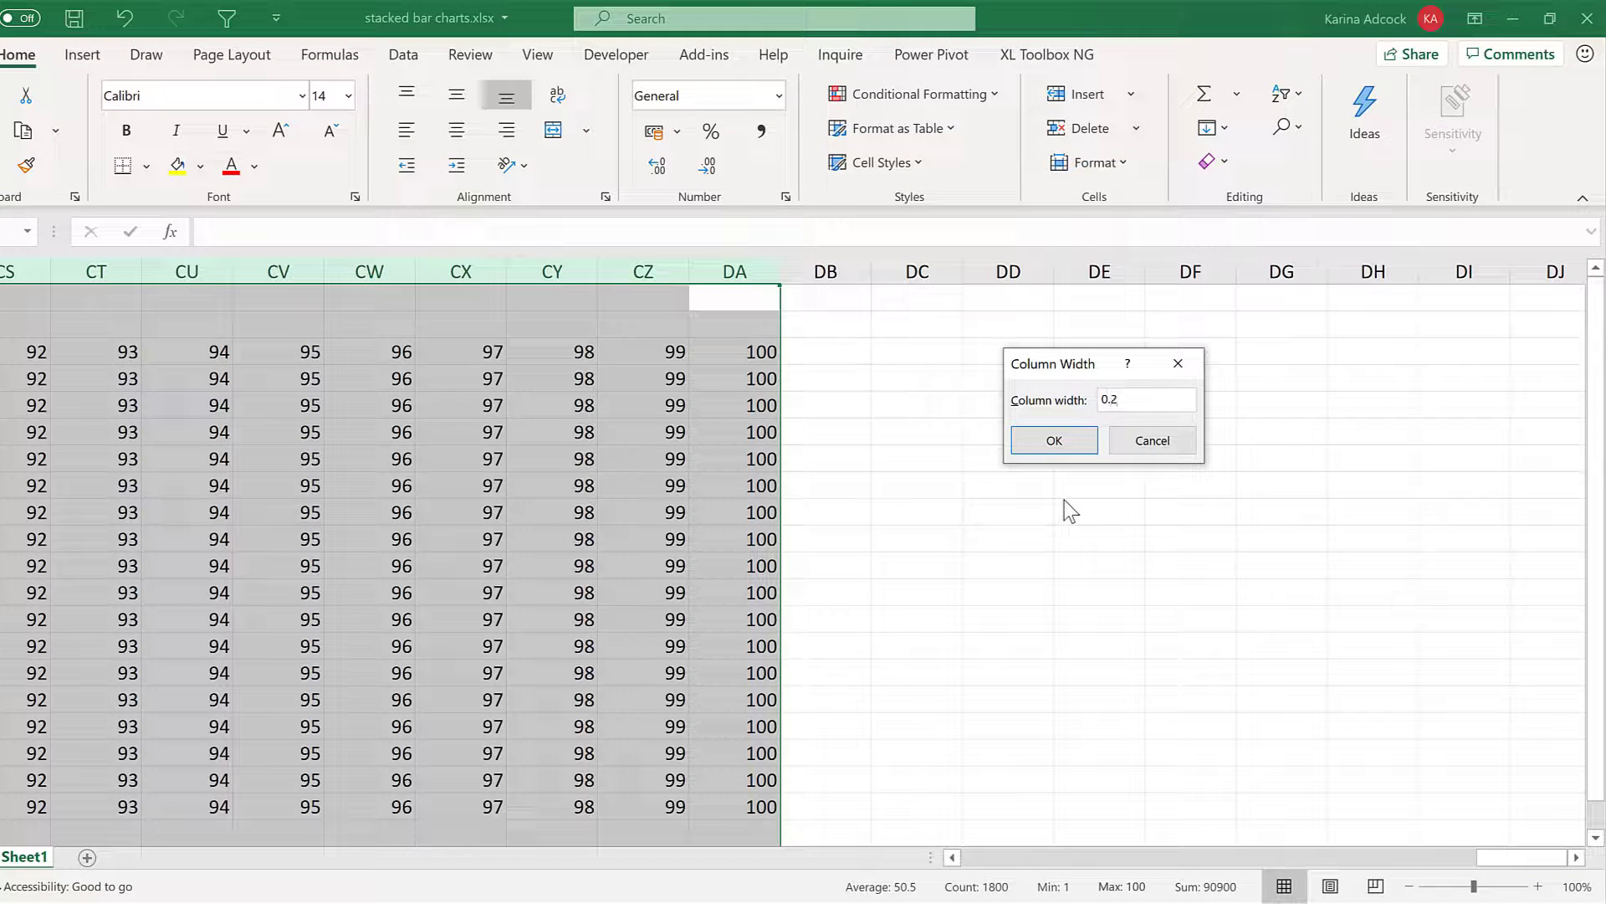
{"action": "left_click", "coordinate": [1053, 441]}
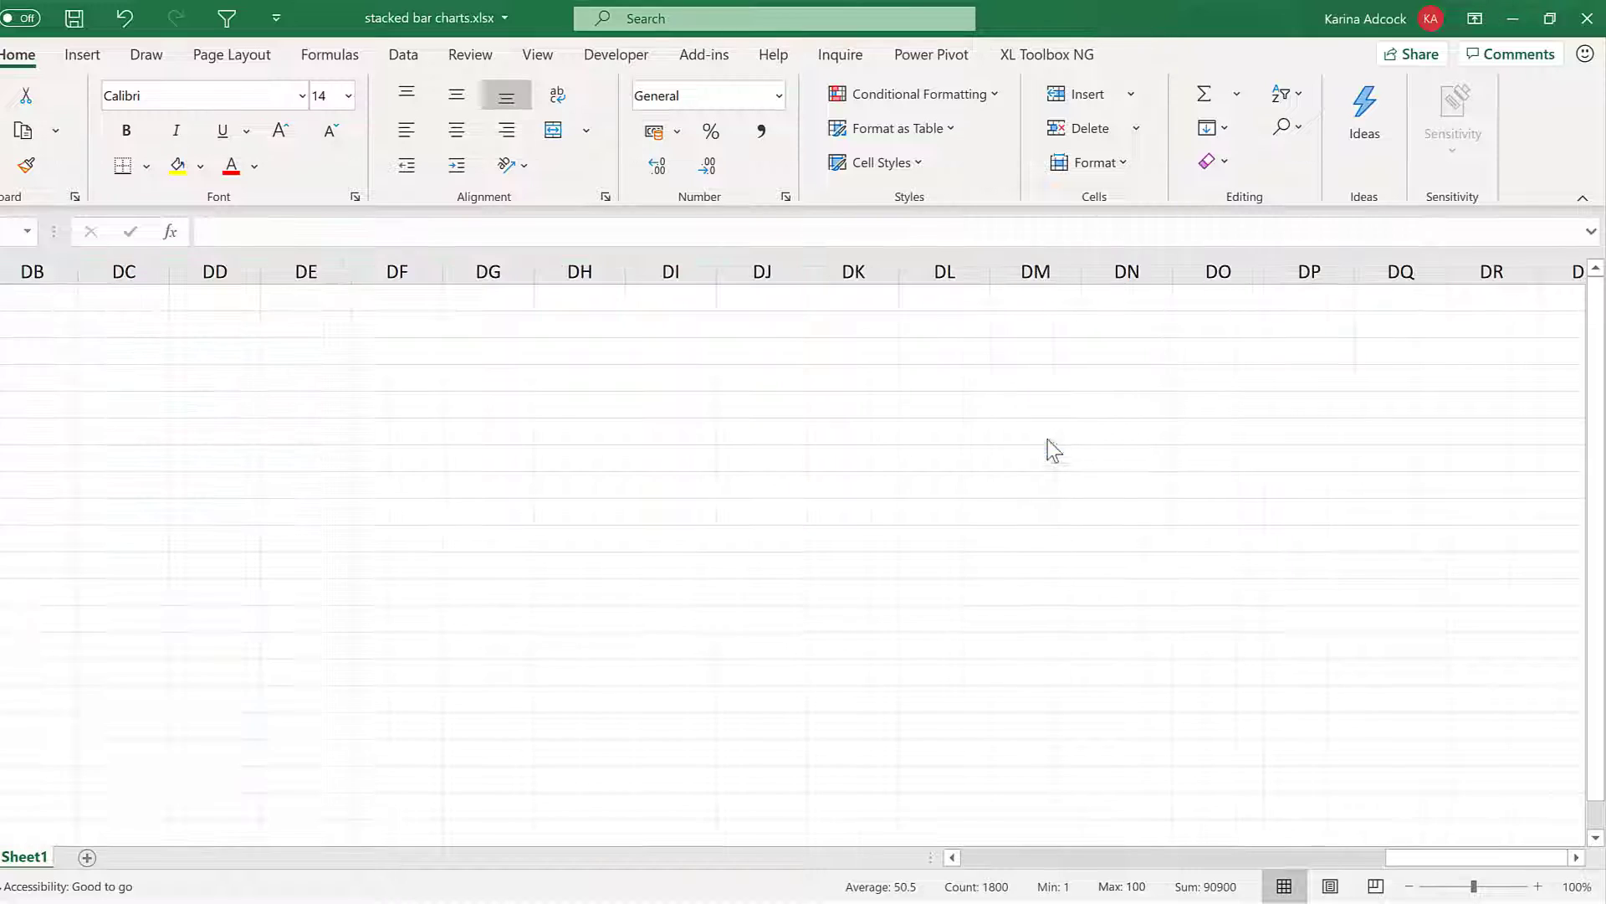
{"action": "left_click", "coordinate": [1236, 858]}
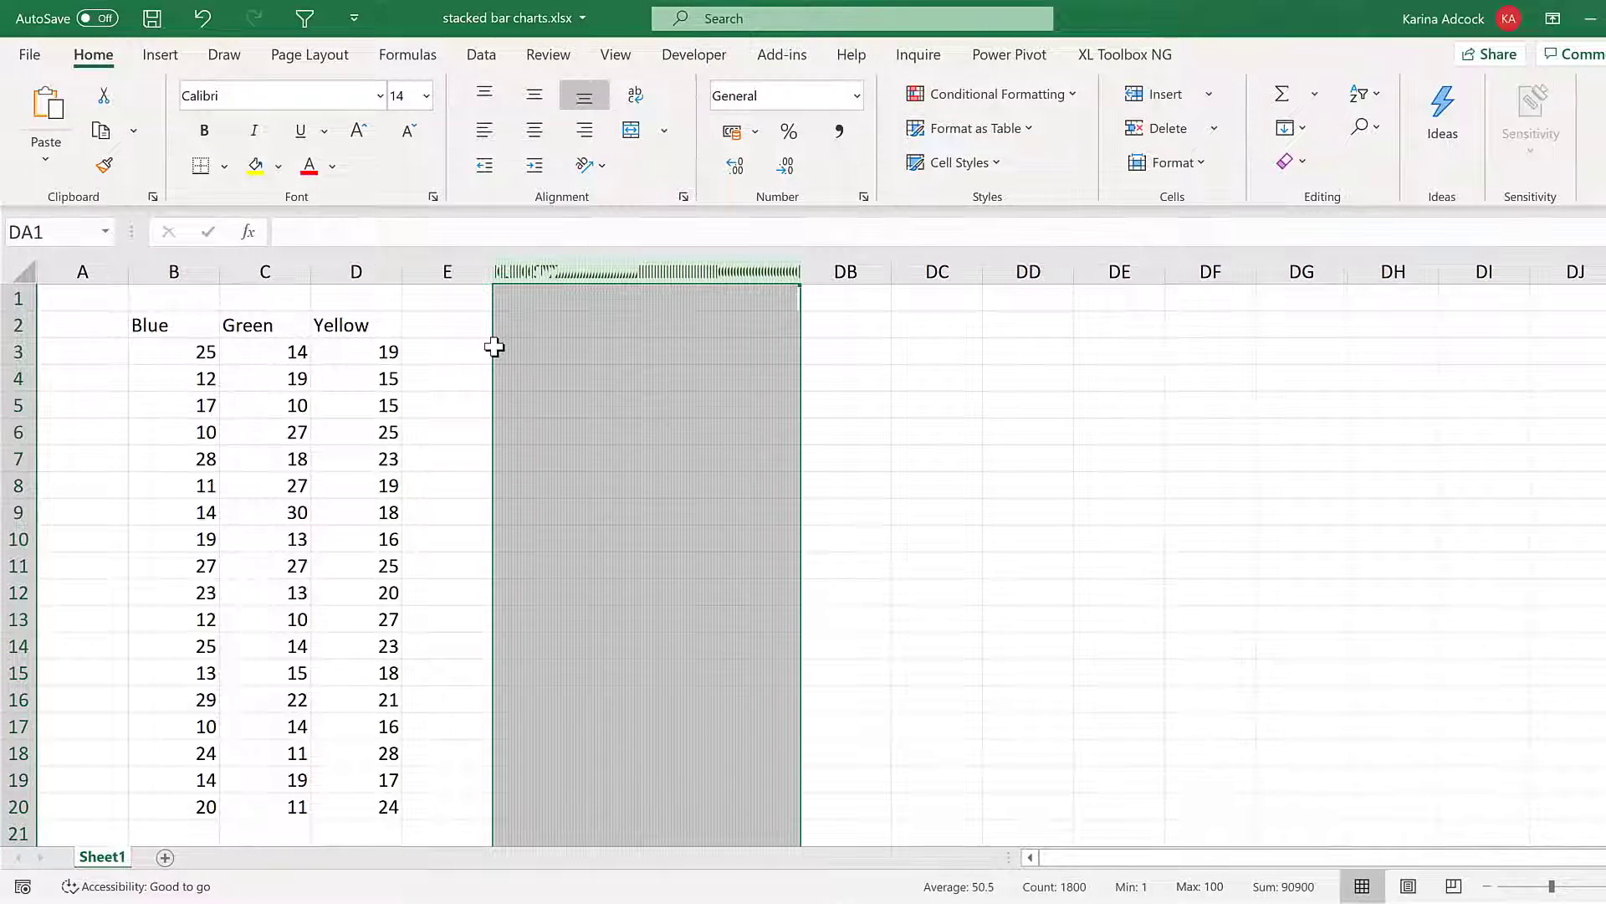
- Step through the narrow cells of row 3 from F3 onward to check the value each one holds
{"action": "left_click", "coordinate": [495, 346]}
{"action": "key", "text": "Right"}
{"action": "key", "text": "Right"}
{"action": "key", "text": "Right"}
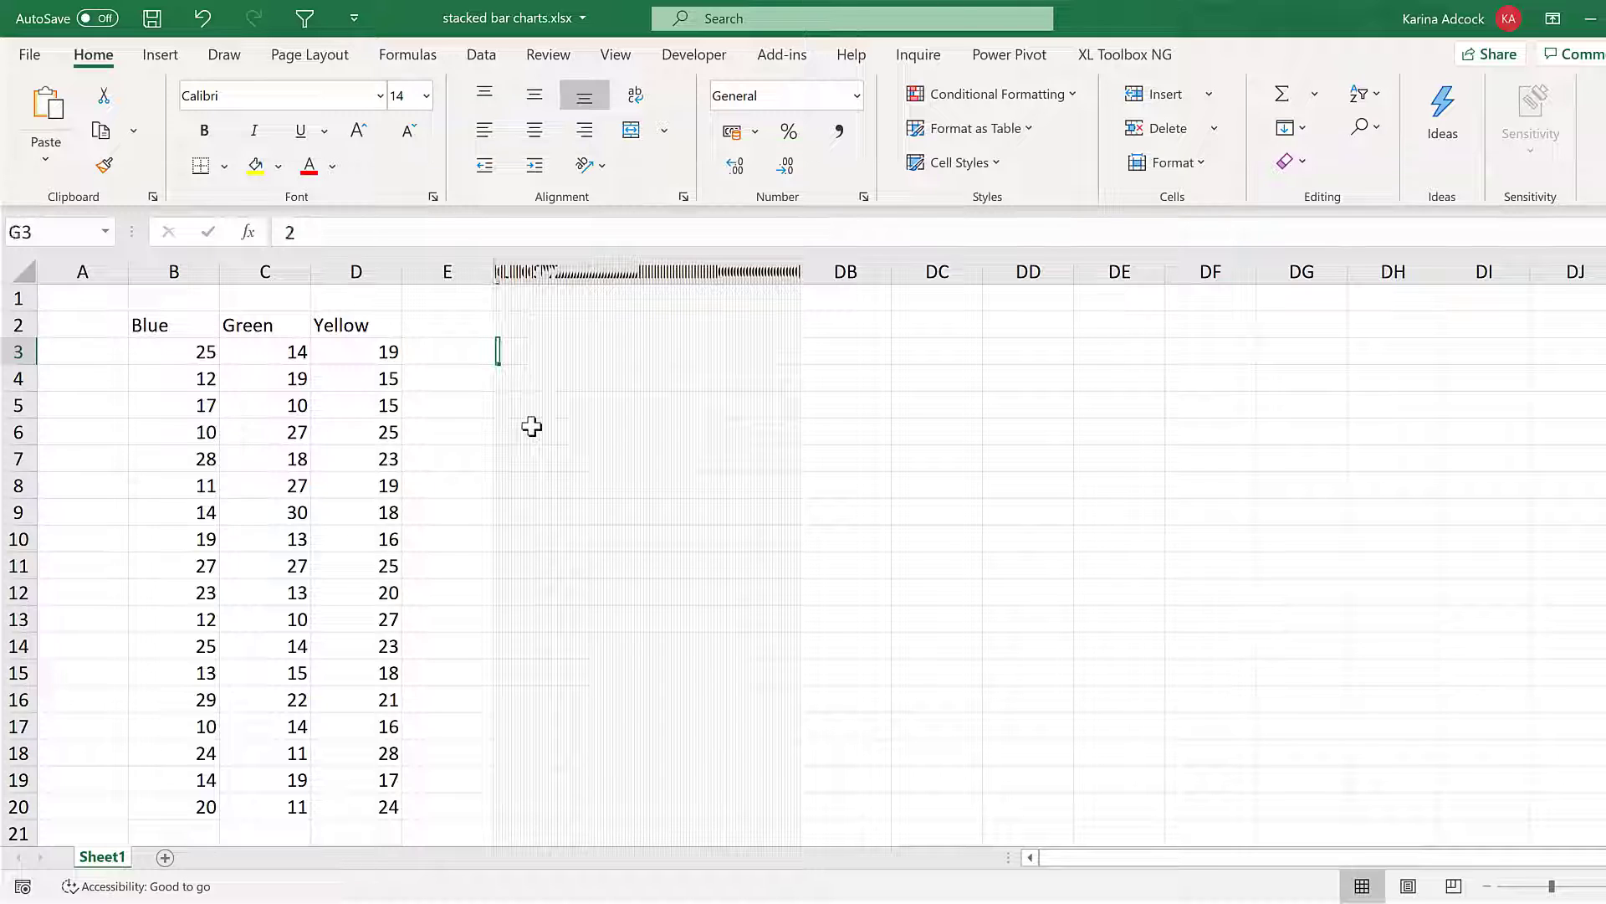
{"action": "key", "text": "Right"}
{"action": "key", "text": "Right"}
{"action": "key", "text": "Right"}
{"action": "key", "text": "Right"}
{"action": "key", "text": "Right"}
{"action": "key", "text": "Right"}
{"action": "key", "text": "Right"}
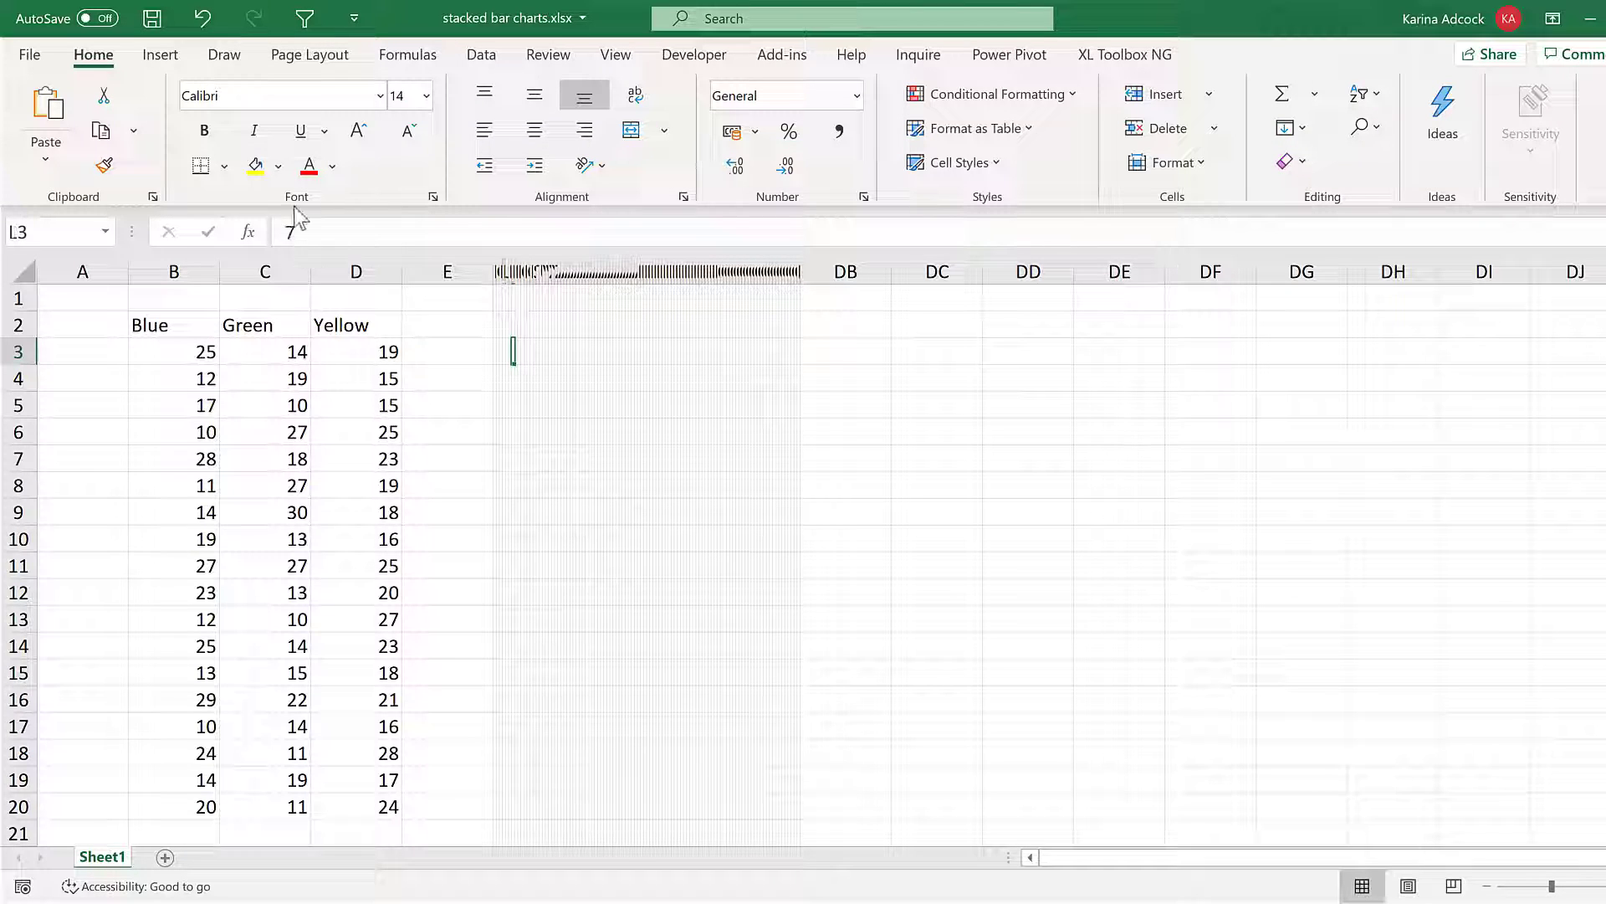
{"action": "key", "text": "Right"}
{"action": "key", "text": "Right"}
{"action": "key", "text": "Right"}
{"action": "key", "text": "Right"}
{"action": "key", "text": "Right"}
{"action": "key", "text": "Right"}
{"action": "key", "text": "Right"}
{"action": "key", "text": "Right"}
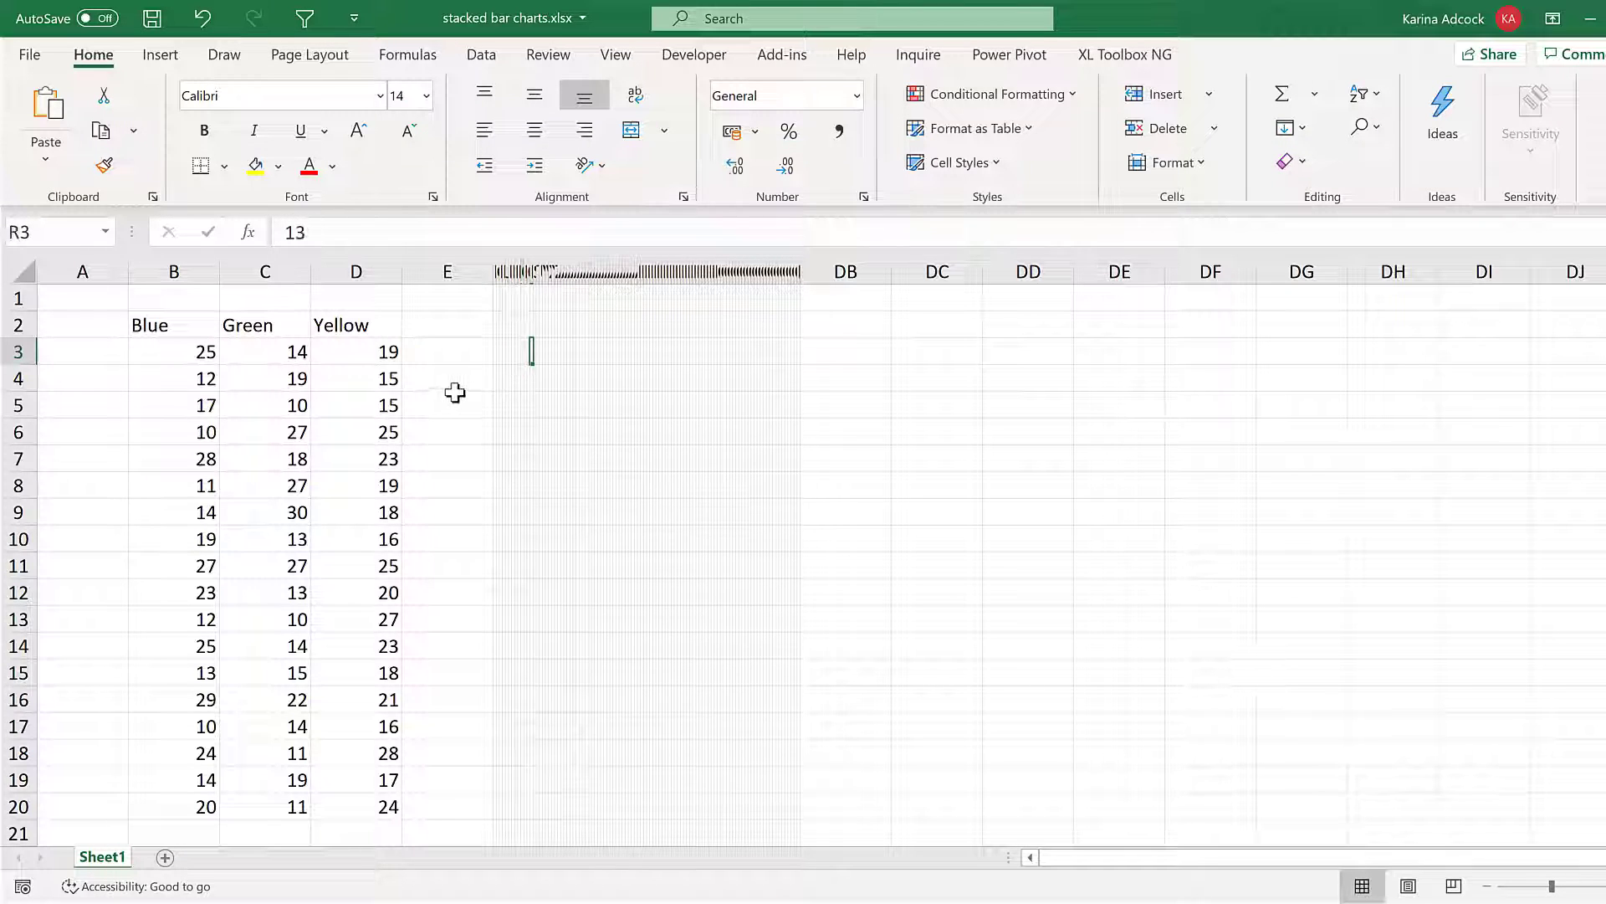
{"action": "key", "text": "Right"}
{"action": "key", "text": "Right"}
{"action": "key", "text": "Right"}
- Start a new conditional formatting rule for the grid F3:DA20 that uses a formula to determine which cells to format
{"action": "left_click", "coordinate": [495, 352]}
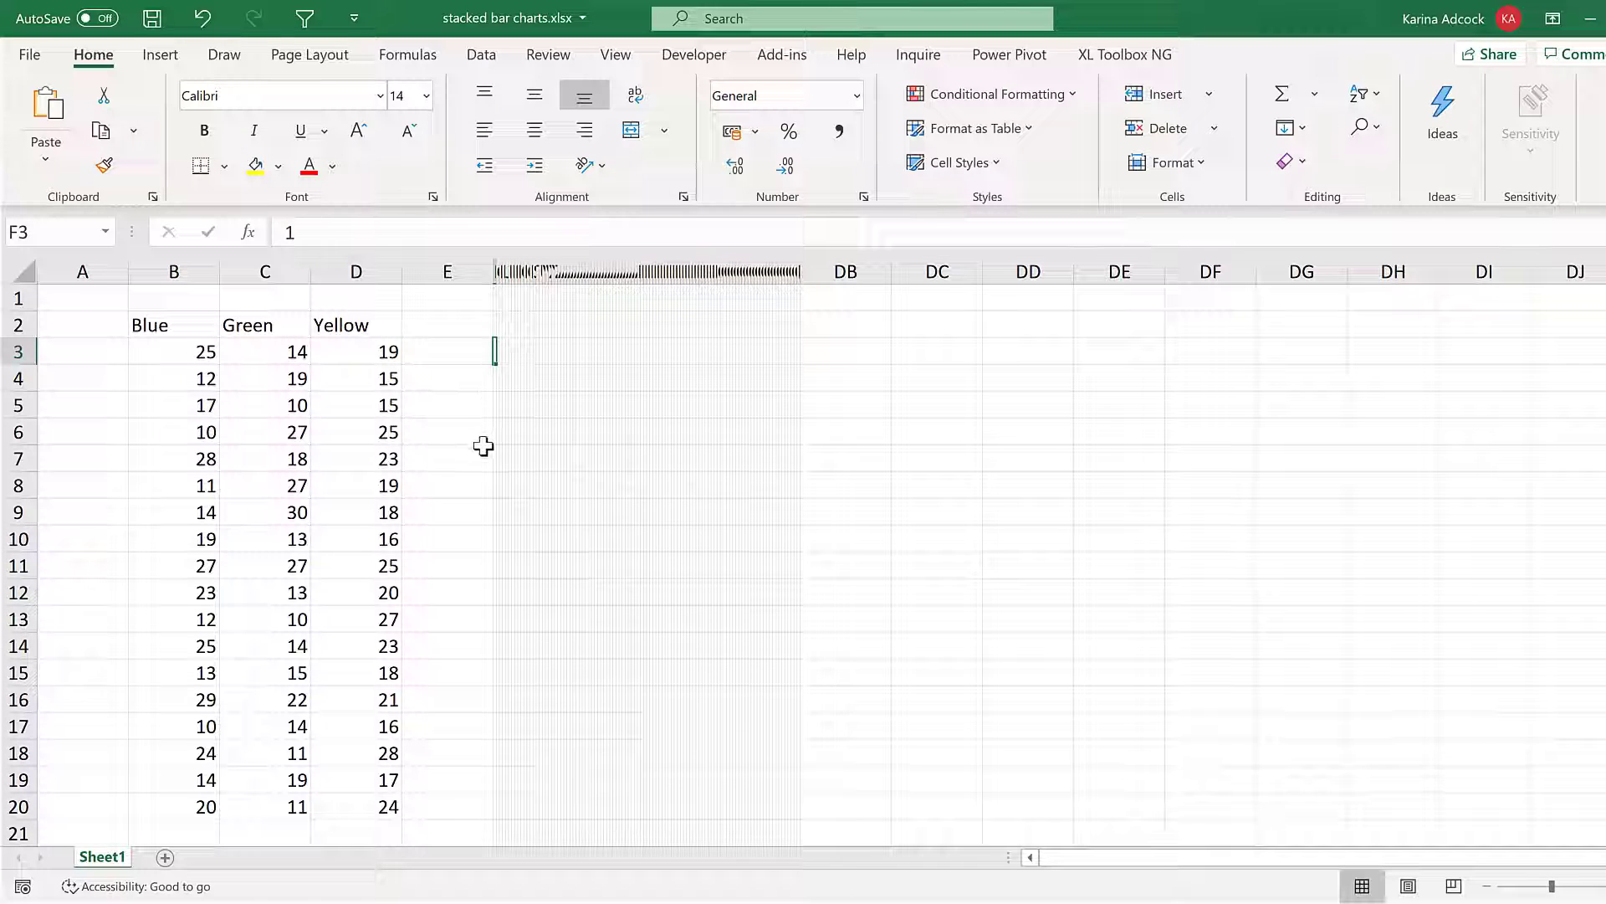
{"action": "key", "text": "ctrl+a"}
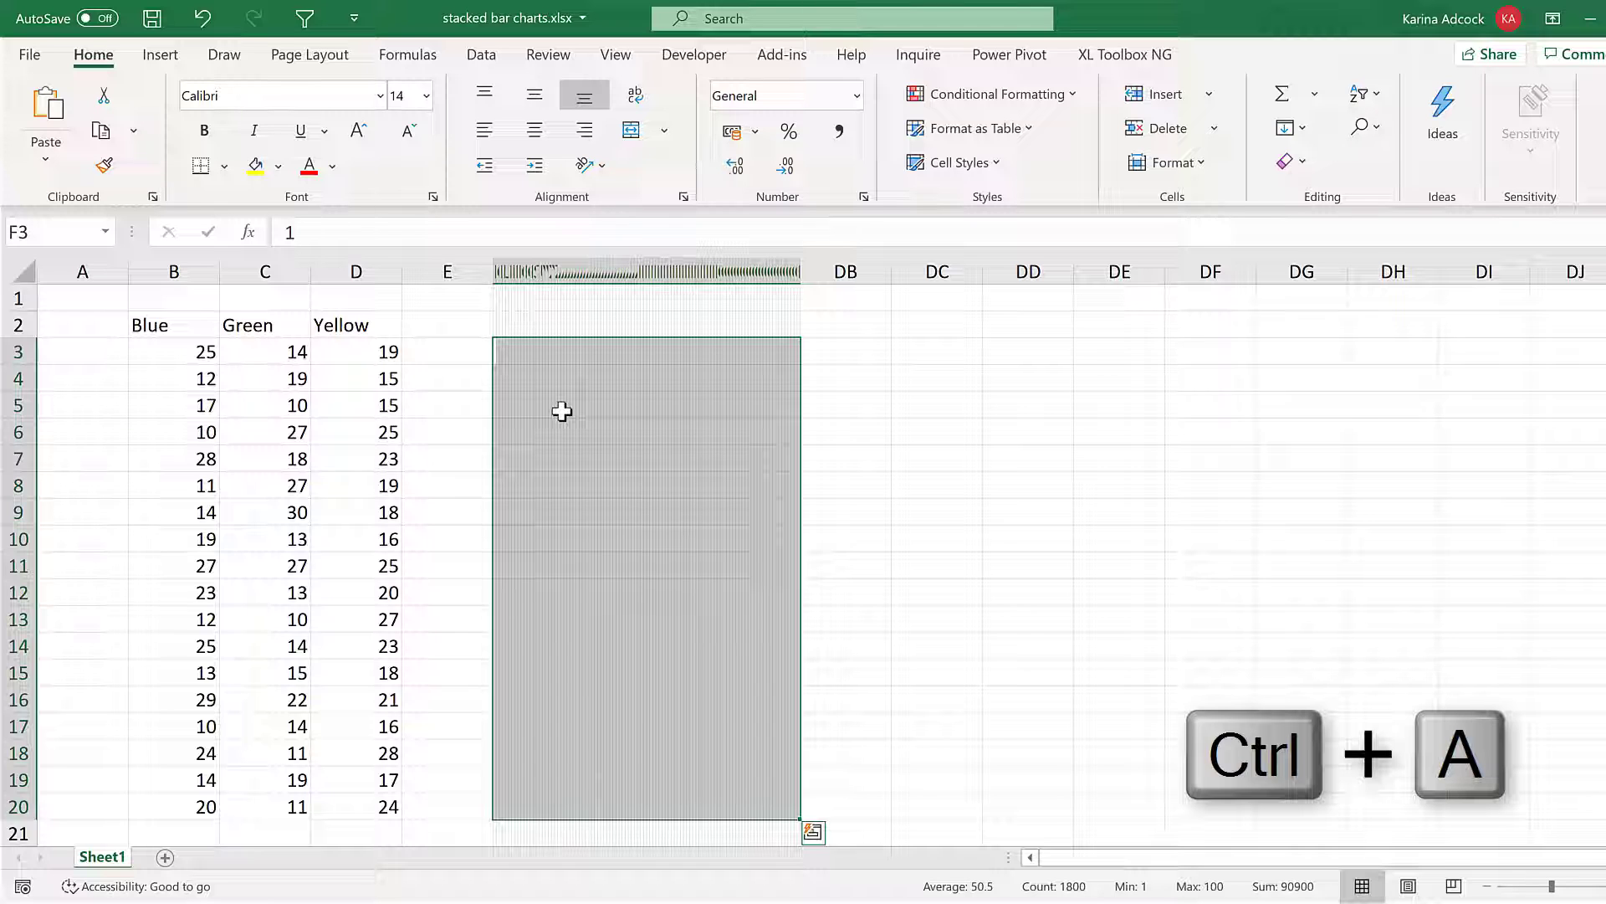
{"action": "left_click", "coordinate": [1026, 97]}
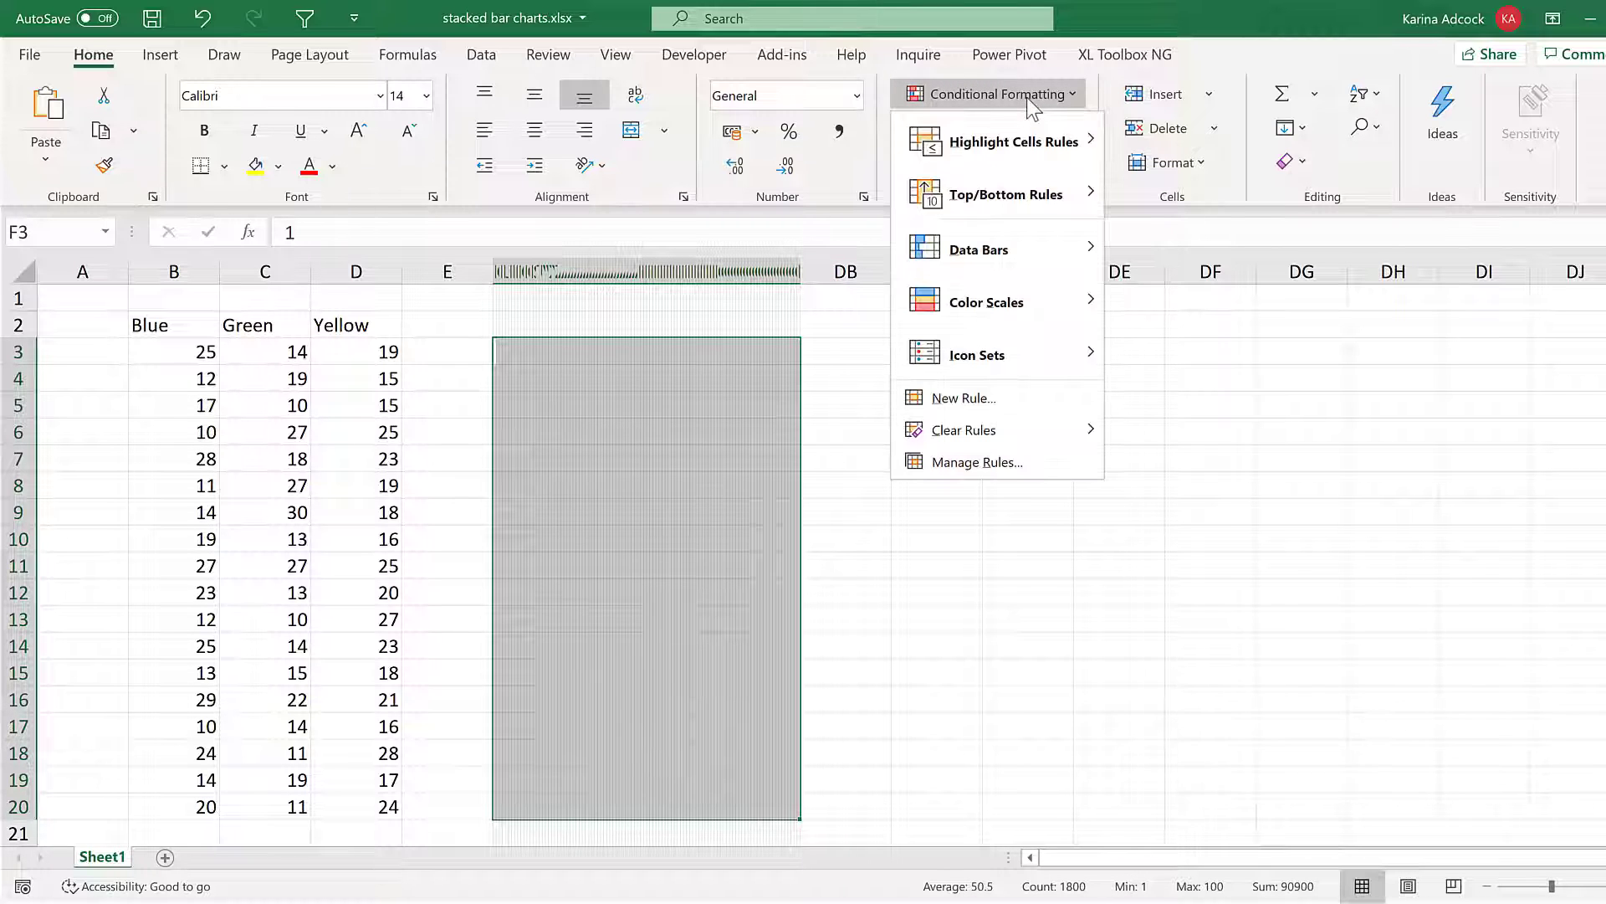
{"action": "left_click", "coordinate": [974, 405]}
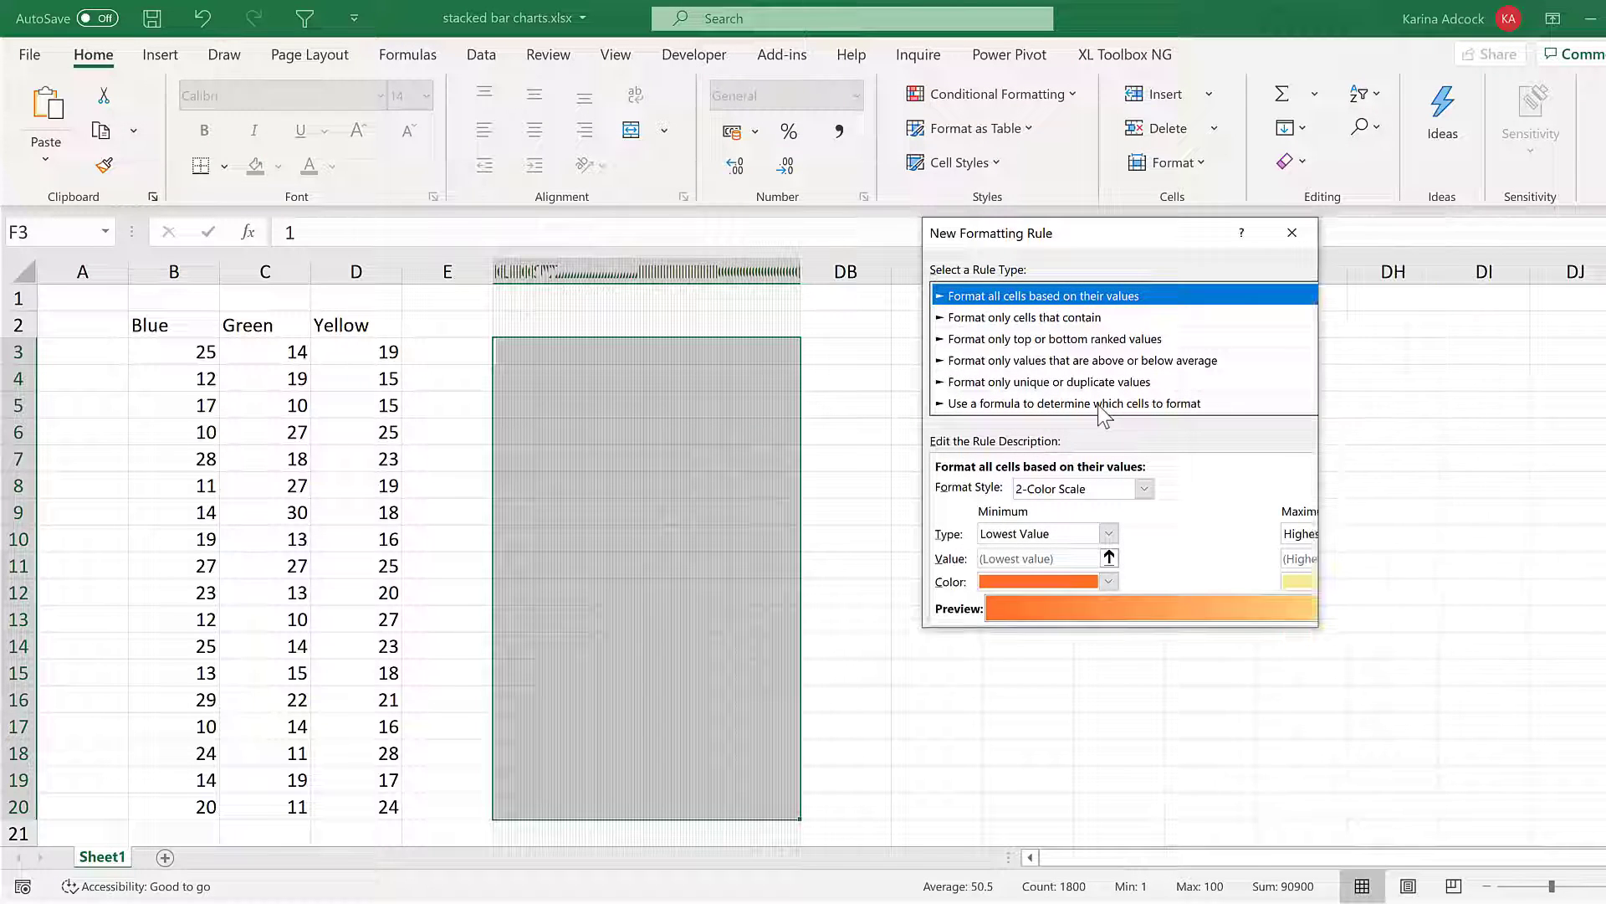
{"action": "left_click", "coordinate": [1105, 404]}
{"action": "left_click_drag", "start_coordinate": [1092, 244], "coordinate": [1005, 301]}
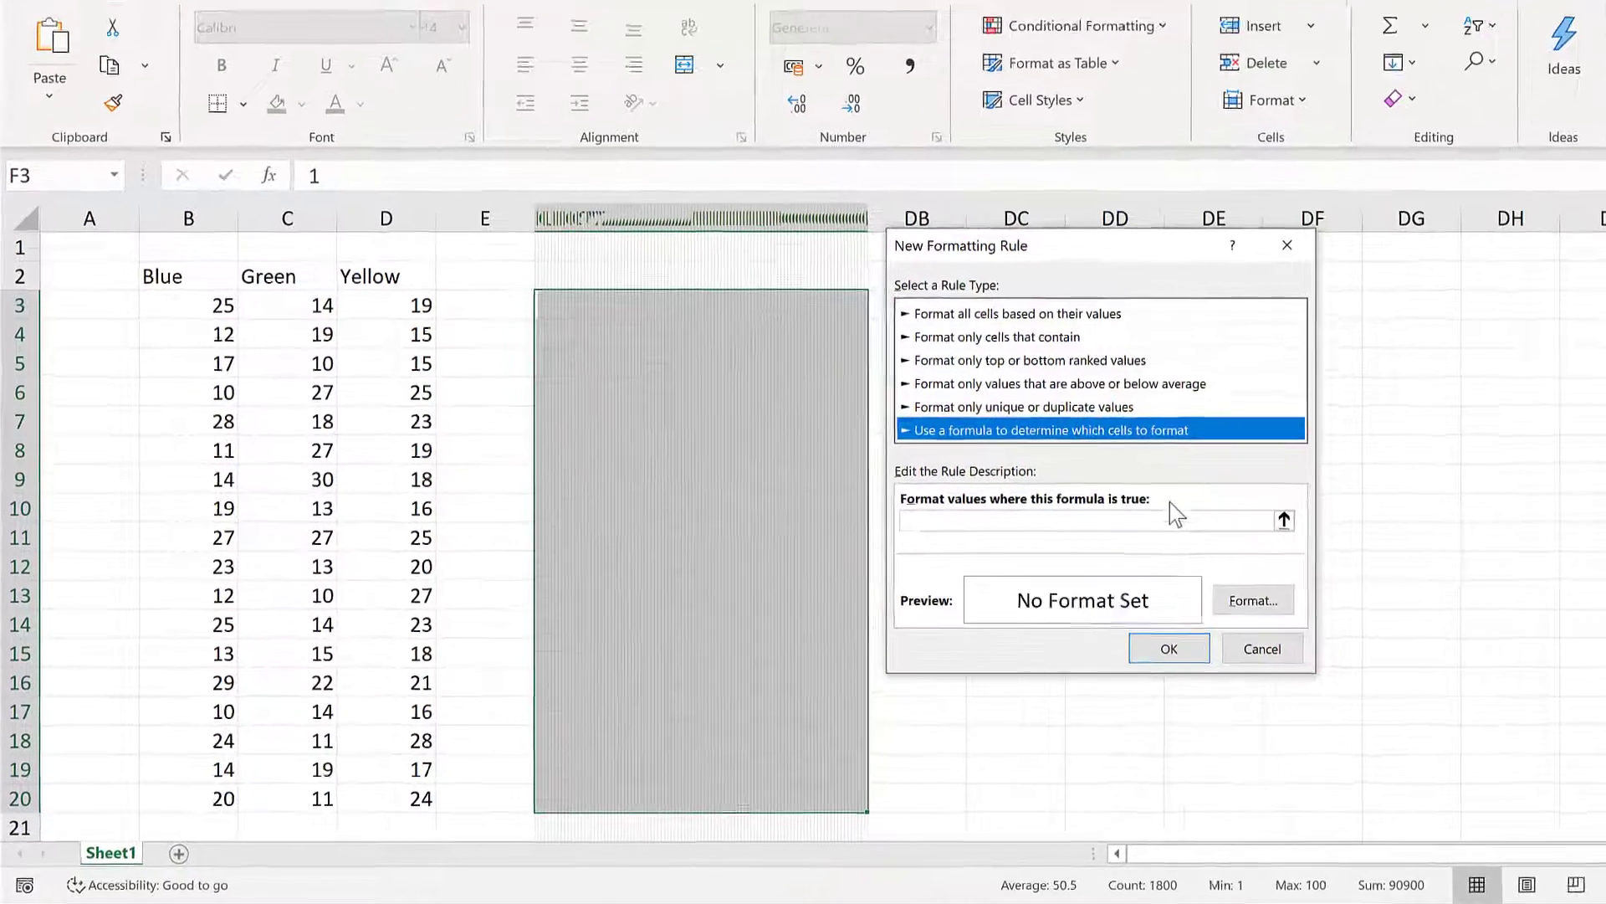
- Enter =F3<=$B3 as the rule's formula, with the column of B absolute and its row relative
{"action": "left_click", "coordinate": [1054, 550]}
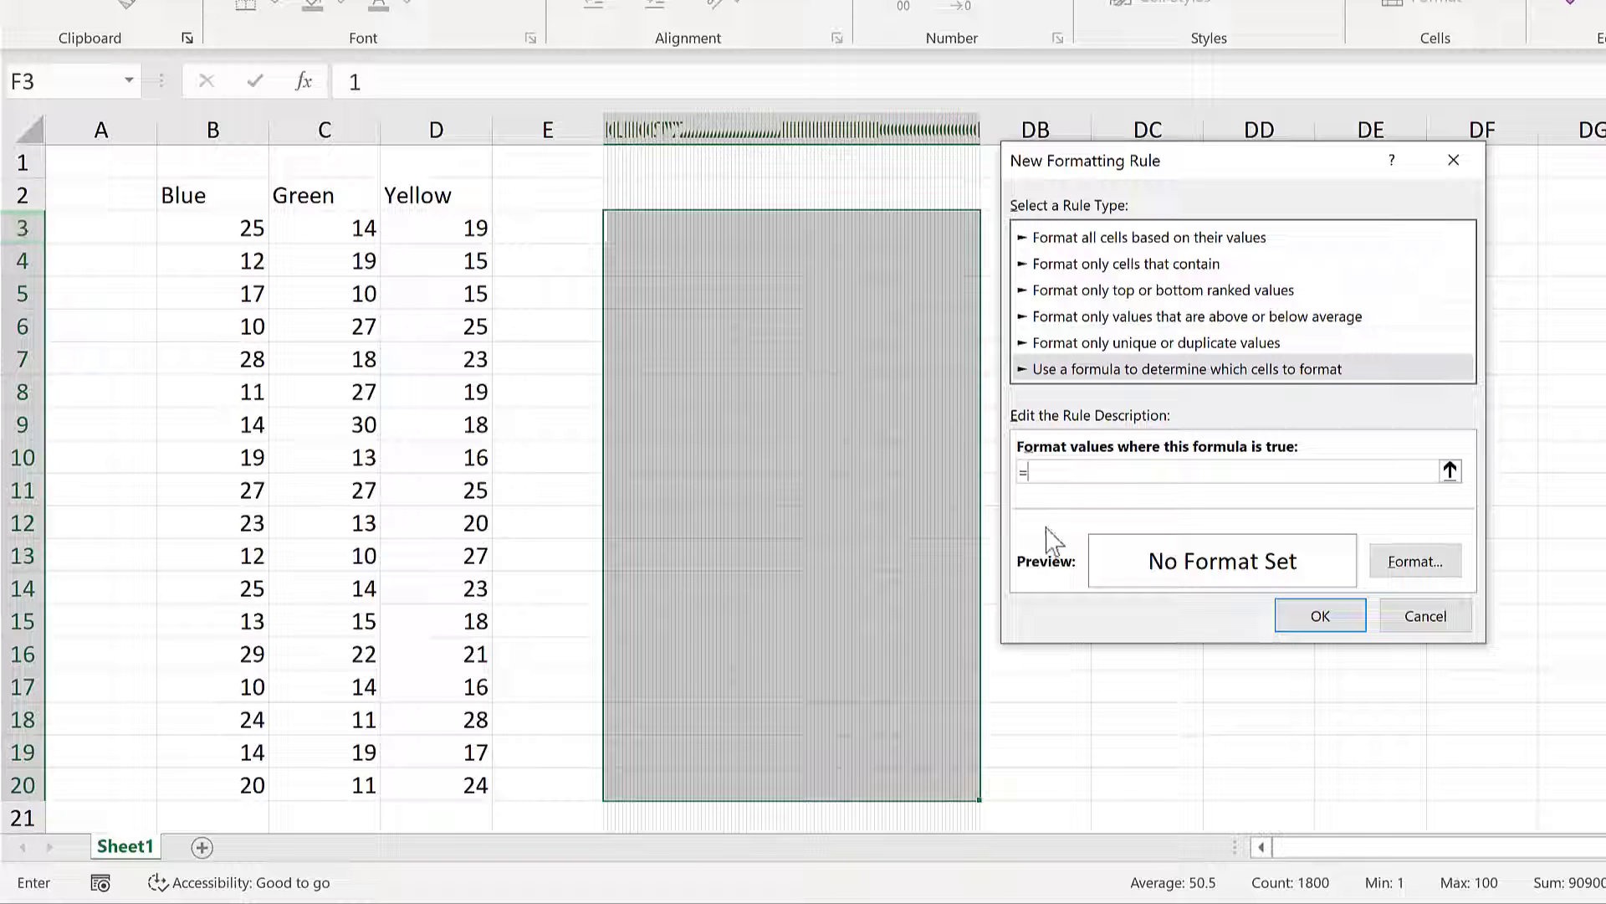
{"action": "type", "text": "F3<="}
{"action": "left_click", "coordinate": [217, 225]}
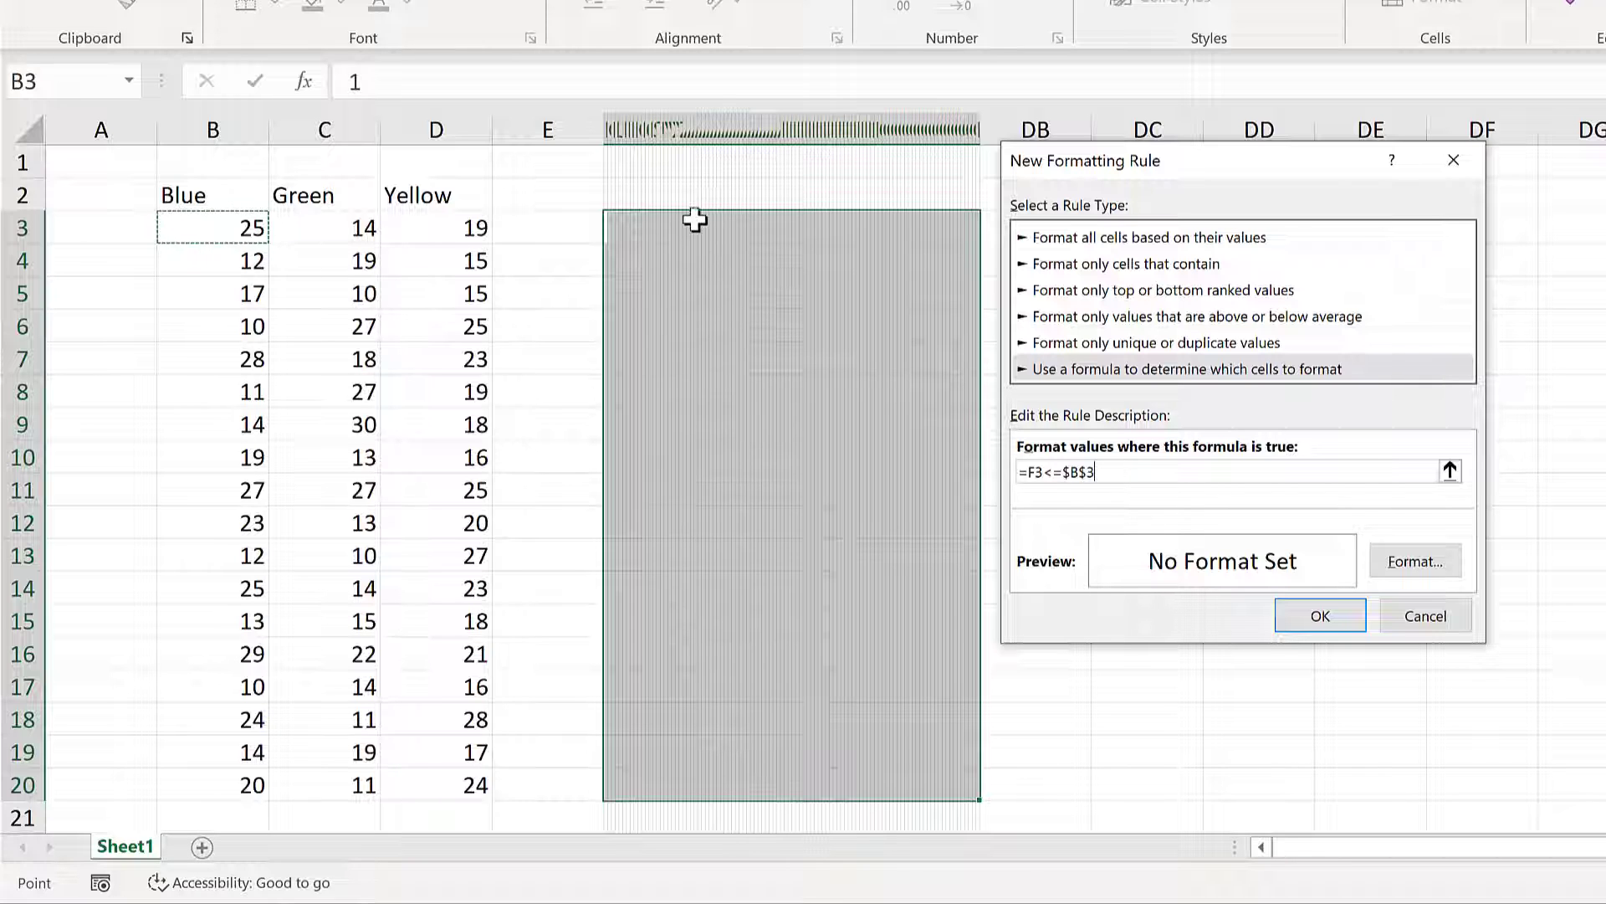
{"action": "left_click", "coordinate": [1086, 472]}
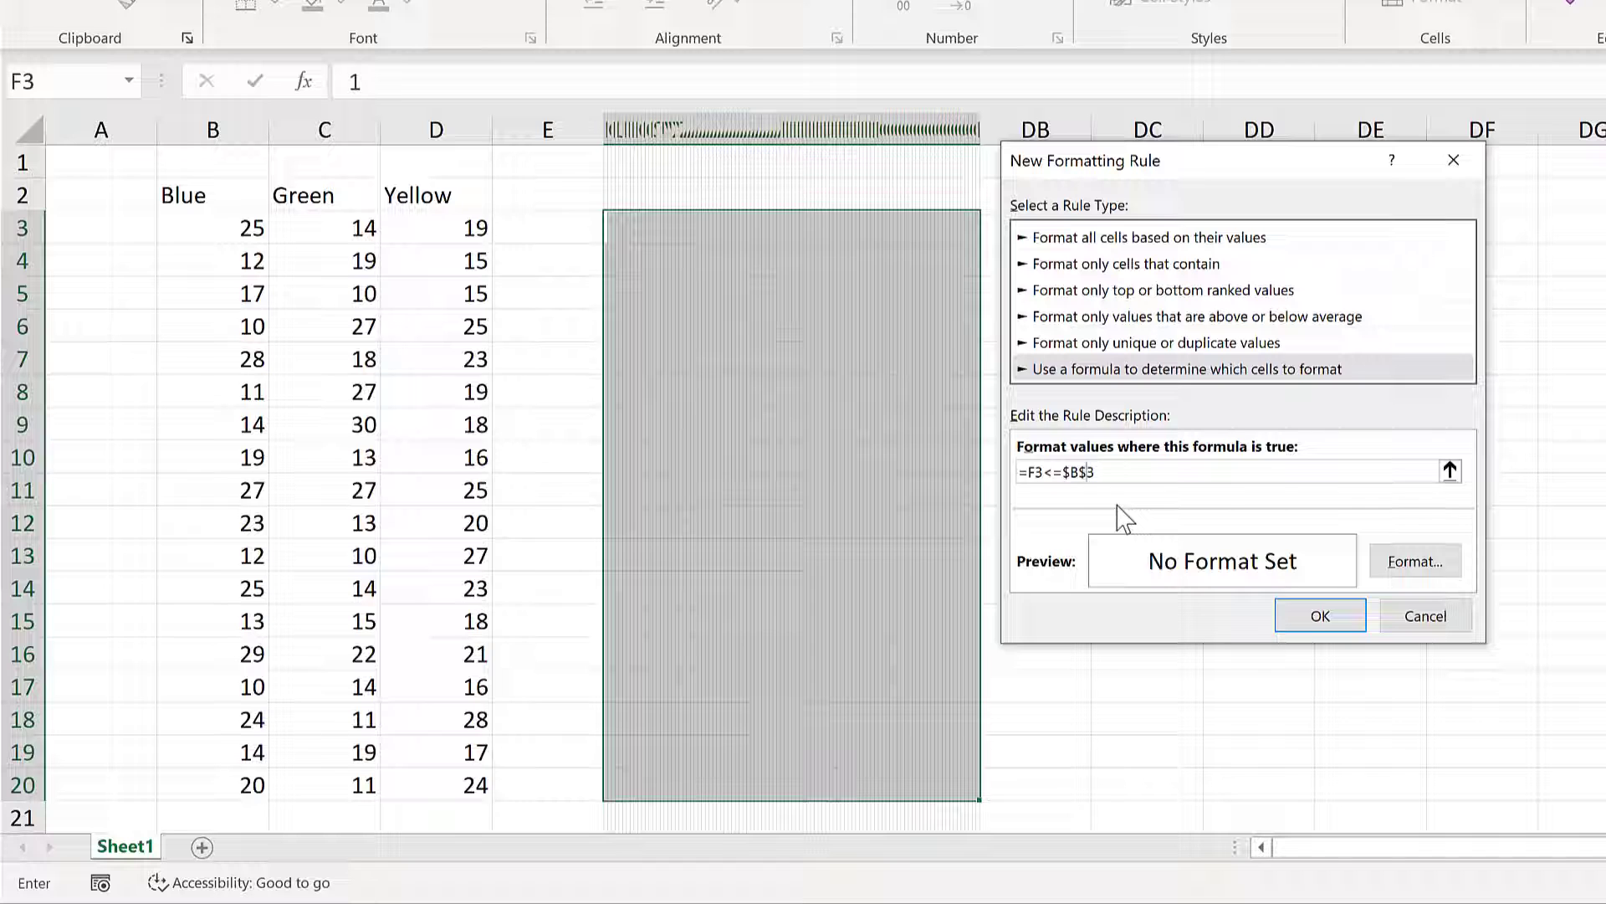
{"action": "key", "text": "BackSpace"}
- Give the rule a light blue background fill and apply it to the grid
{"action": "left_click", "coordinate": [1429, 564]}
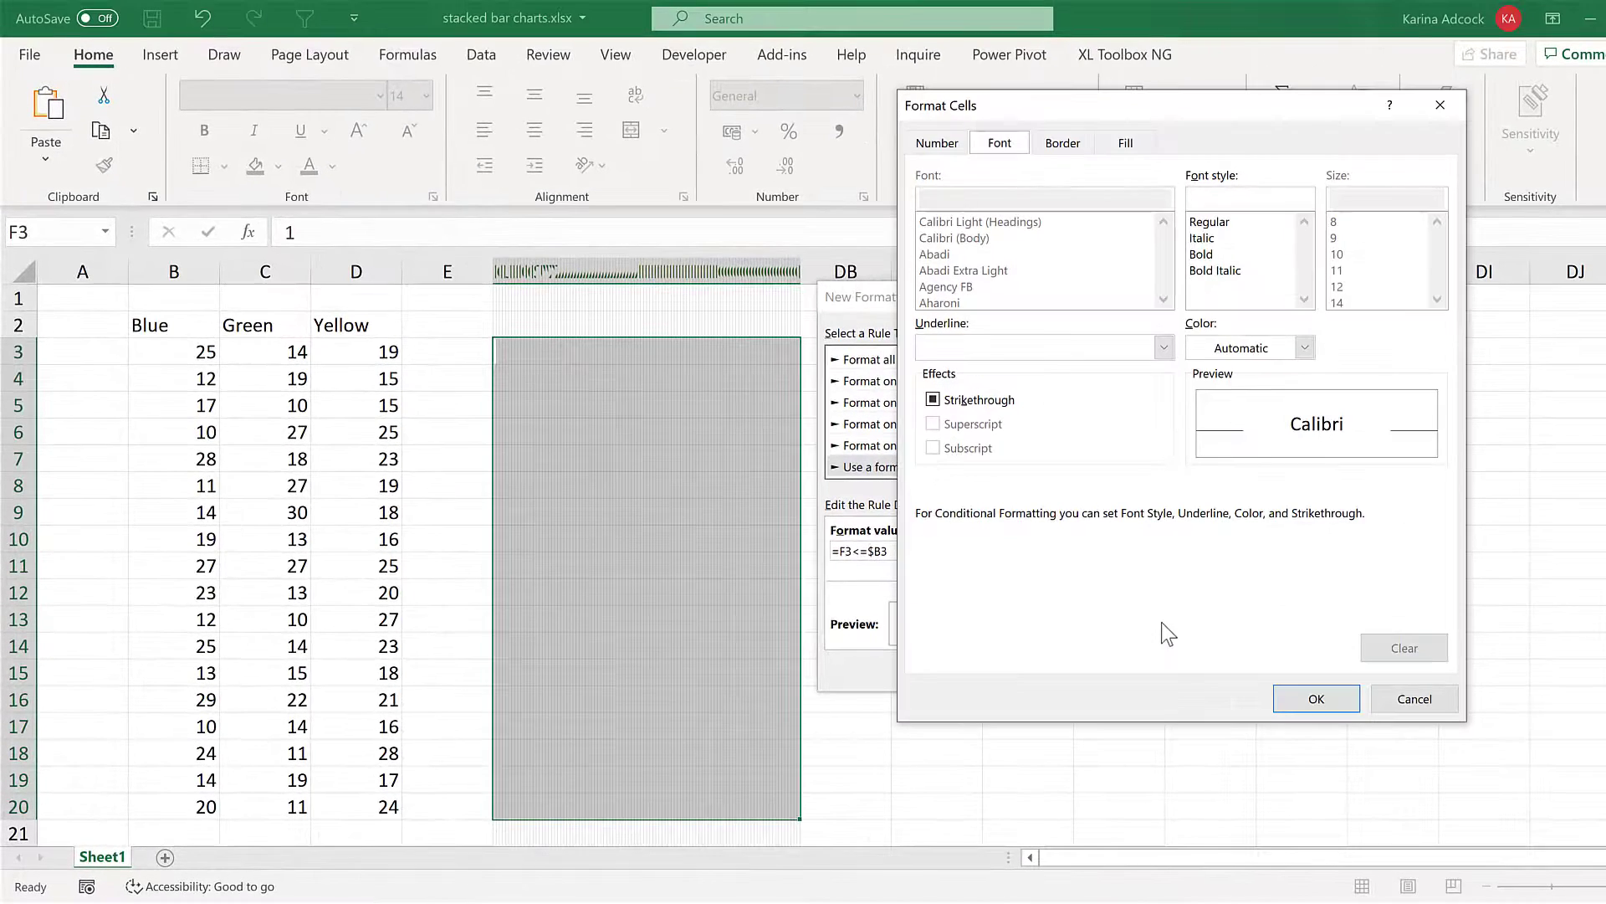
{"action": "left_click", "coordinate": [1126, 143]}
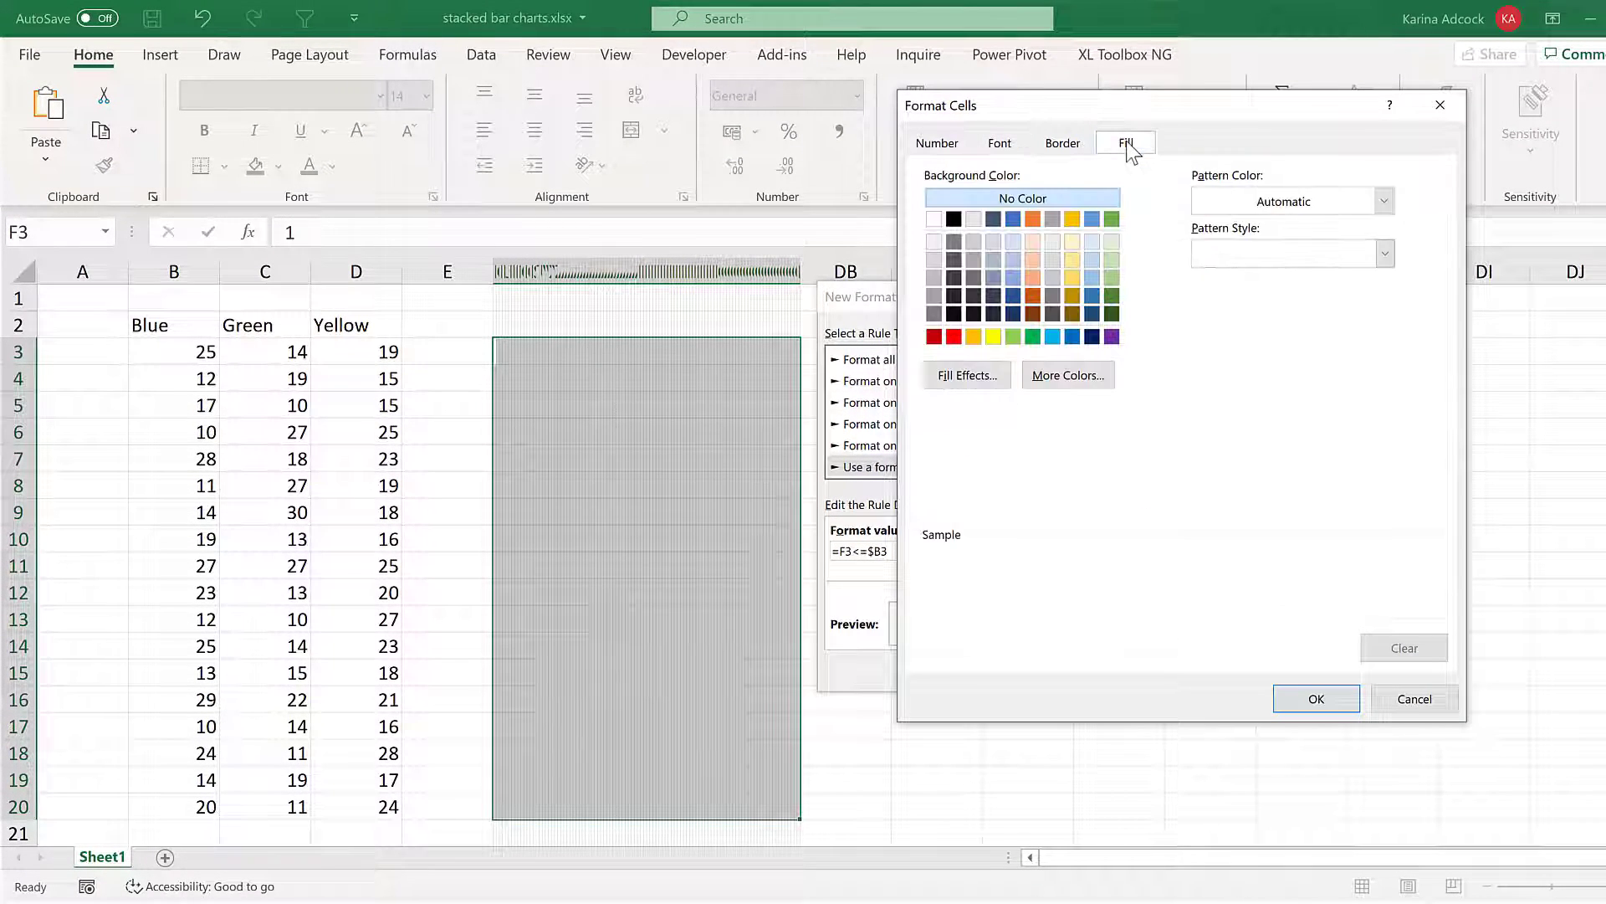
{"action": "left_click", "coordinate": [1091, 277]}
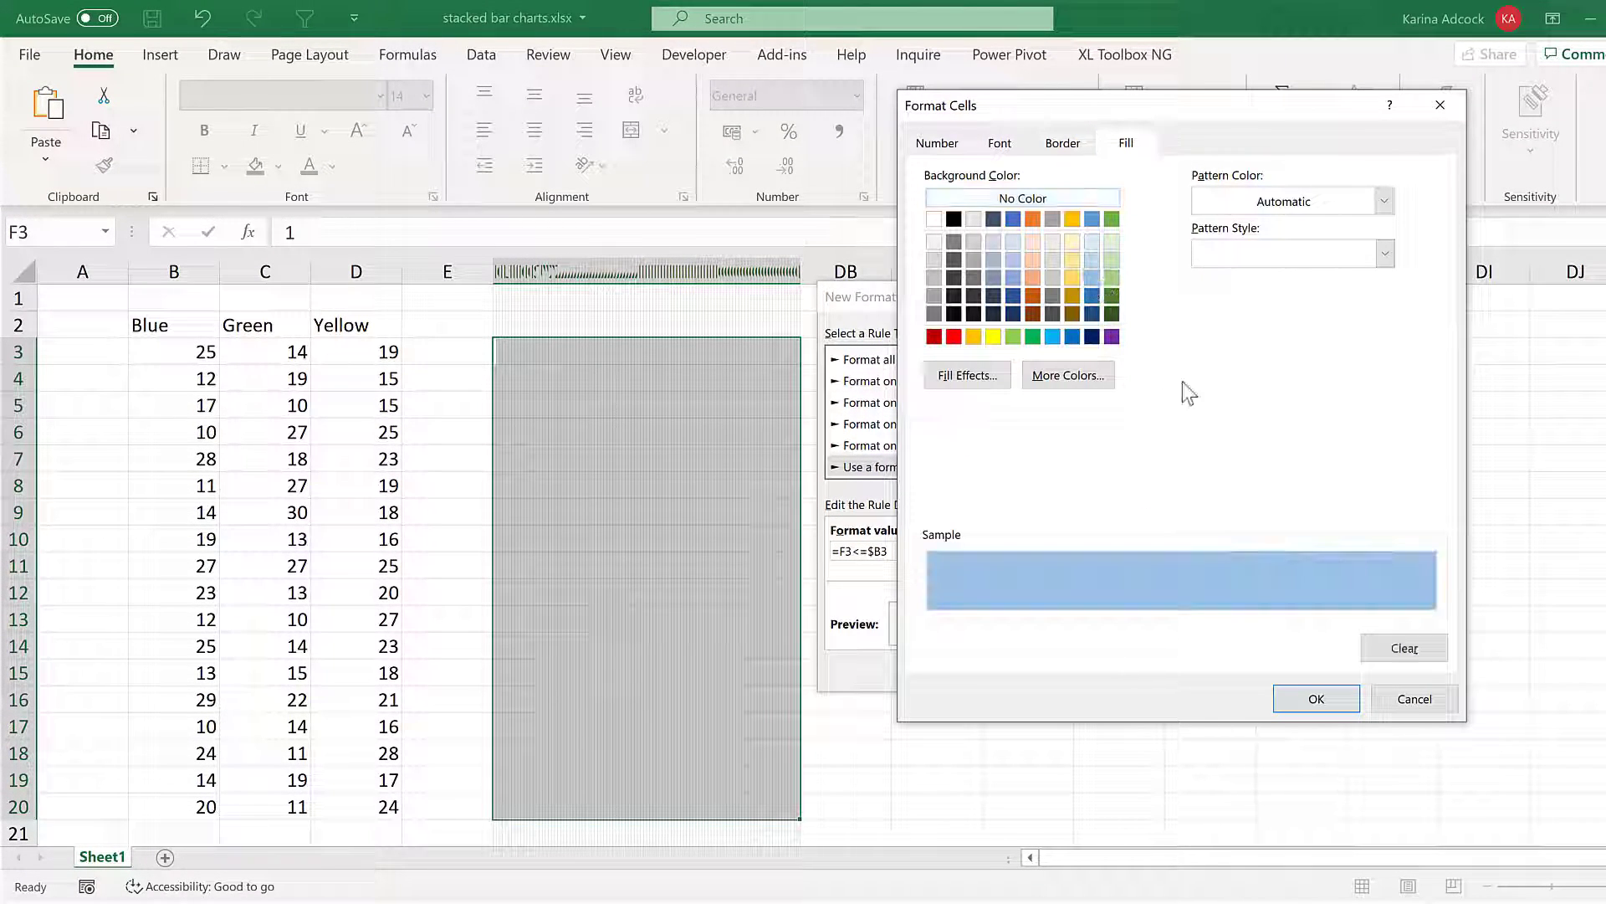
{"action": "left_click", "coordinate": [1310, 710]}
{"action": "left_click", "coordinate": [1078, 669]}
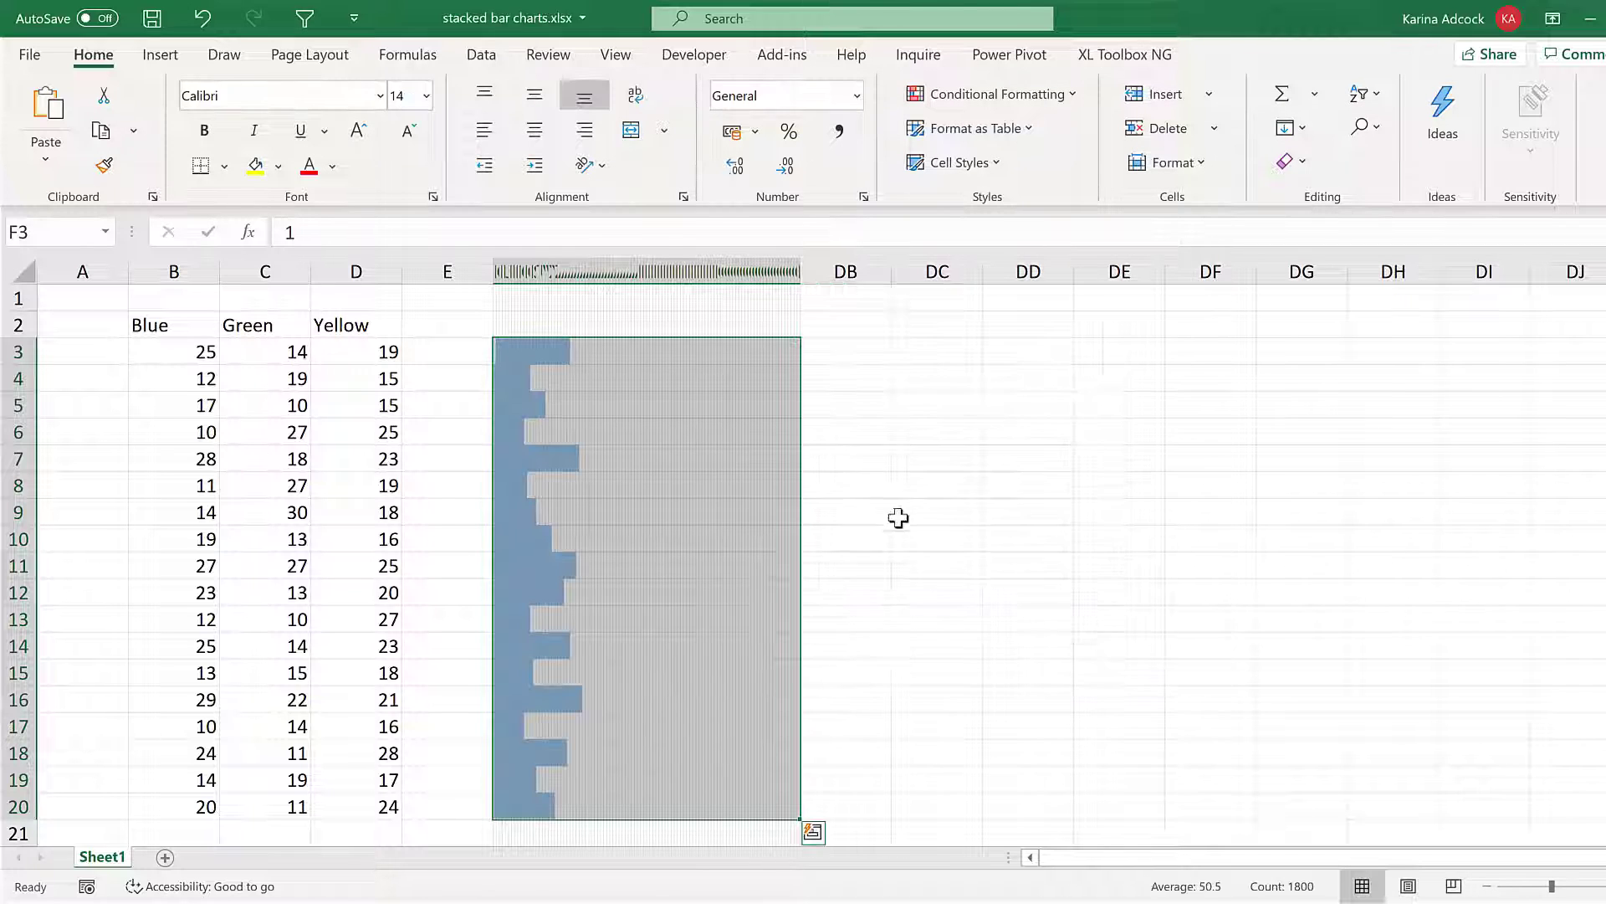
{"action": "left_click", "coordinate": [881, 400]}
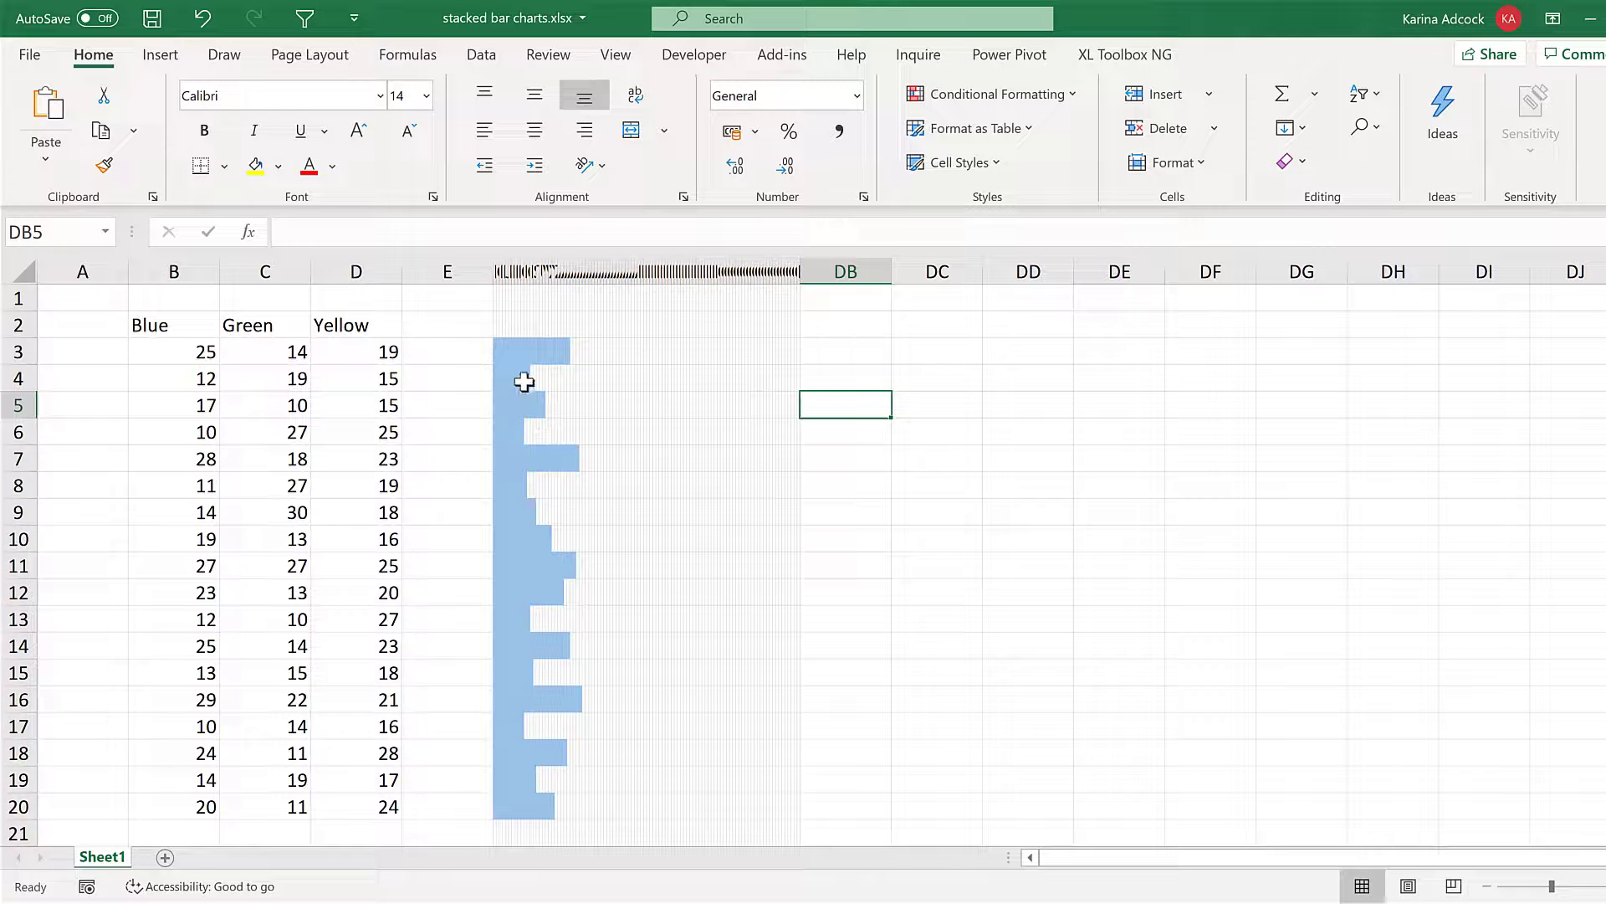
- Examine the cell values inside the blue bar in row 3 and in a cell beyond its end, comparing them with B3
{"action": "left_click", "coordinate": [495, 350]}
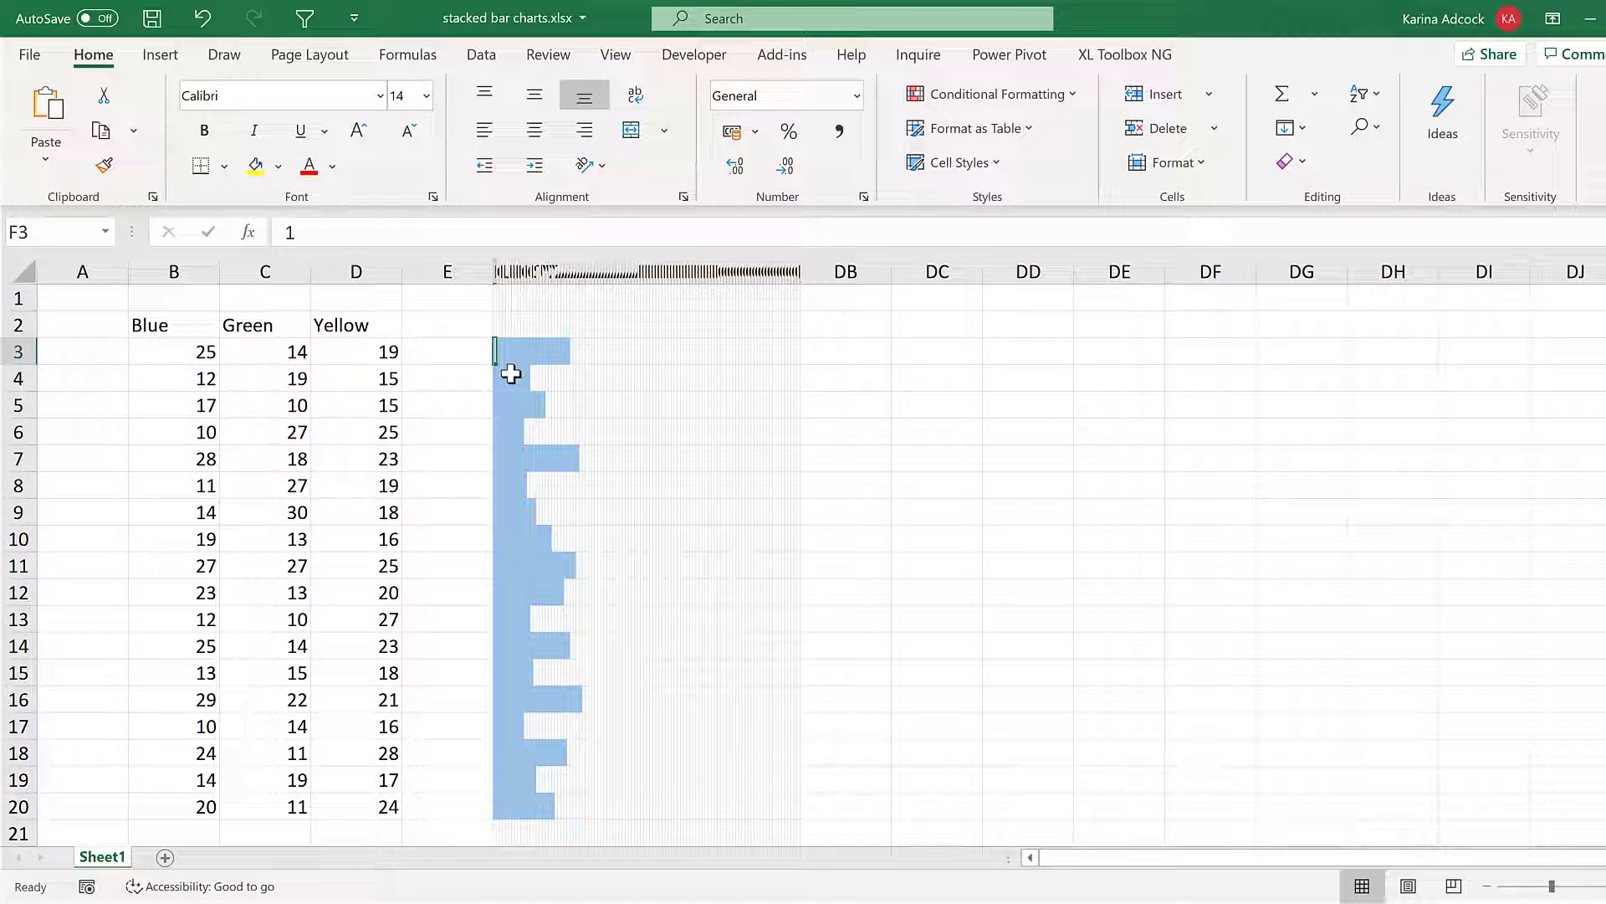
{"action": "key", "text": "Right"}
{"action": "key", "text": "Right"}
{"action": "key", "text": "Right"}
{"action": "key", "text": "Right"}
{"action": "key", "text": "Right"}
{"action": "key", "text": "Right"}
{"action": "key", "text": "Right"}
{"action": "key", "text": "Right"}
{"action": "key", "text": "Right"}
{"action": "key", "text": "Right"}
{"action": "key", "text": "Right"}
{"action": "key", "text": "Right"}
{"action": "key", "text": "Right"}
{"action": "key", "text": "Right"}
{"action": "key", "text": "Right"}
{"action": "key", "text": "Right"}
{"action": "key", "text": "Right"}
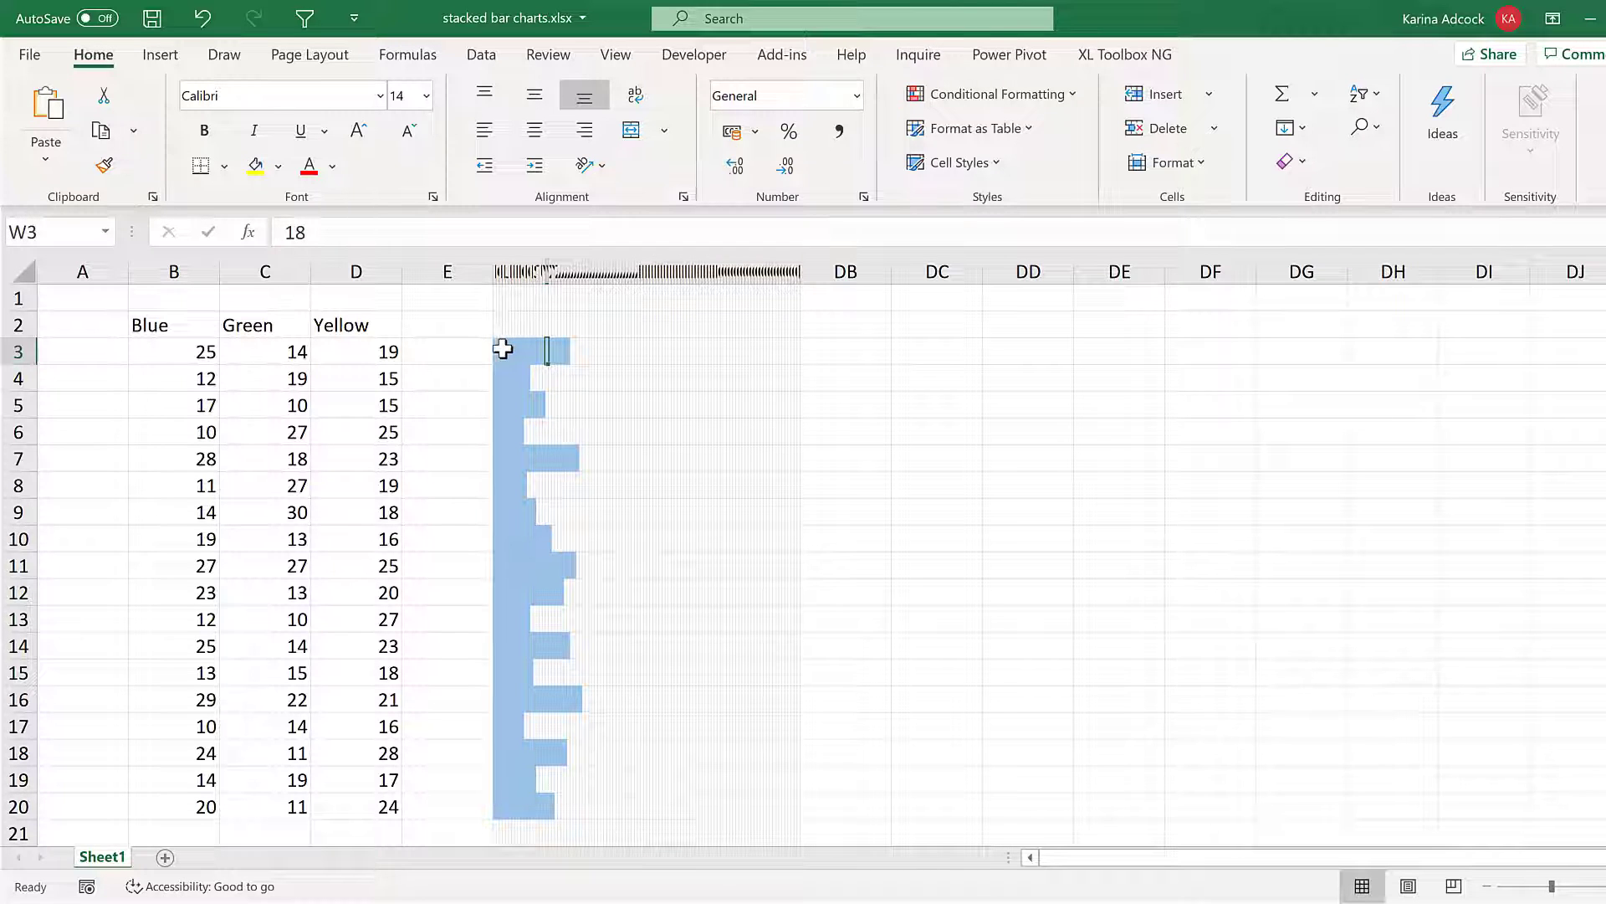
{"action": "left_click_drag", "start_coordinate": [502, 349], "coordinate": [544, 348]}
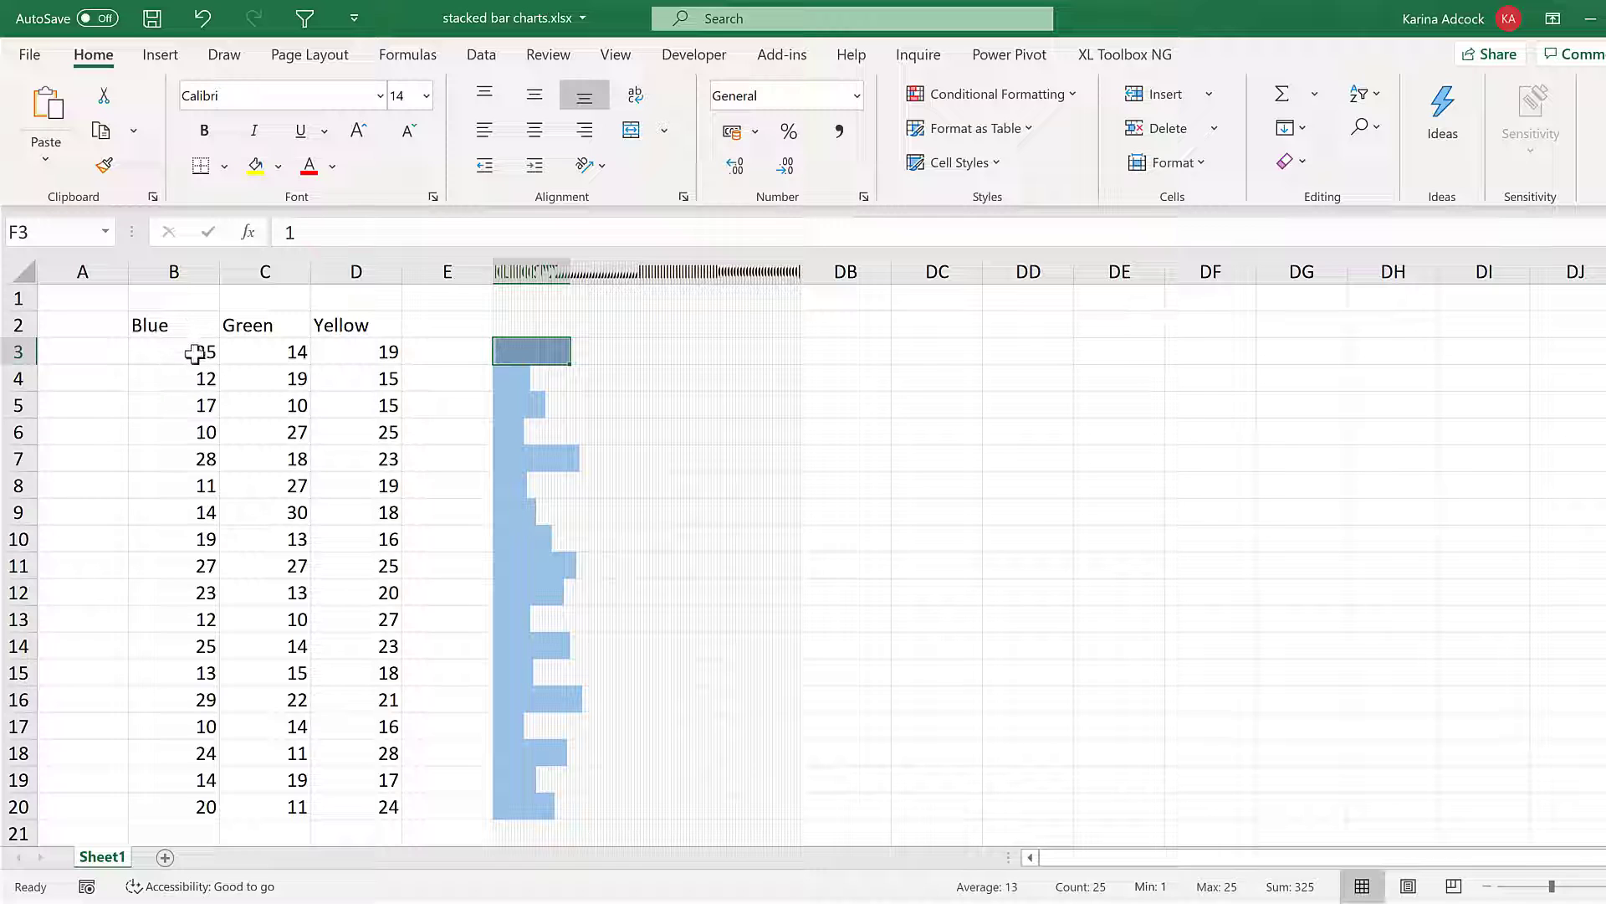
{"action": "left_click", "coordinate": [583, 345]}
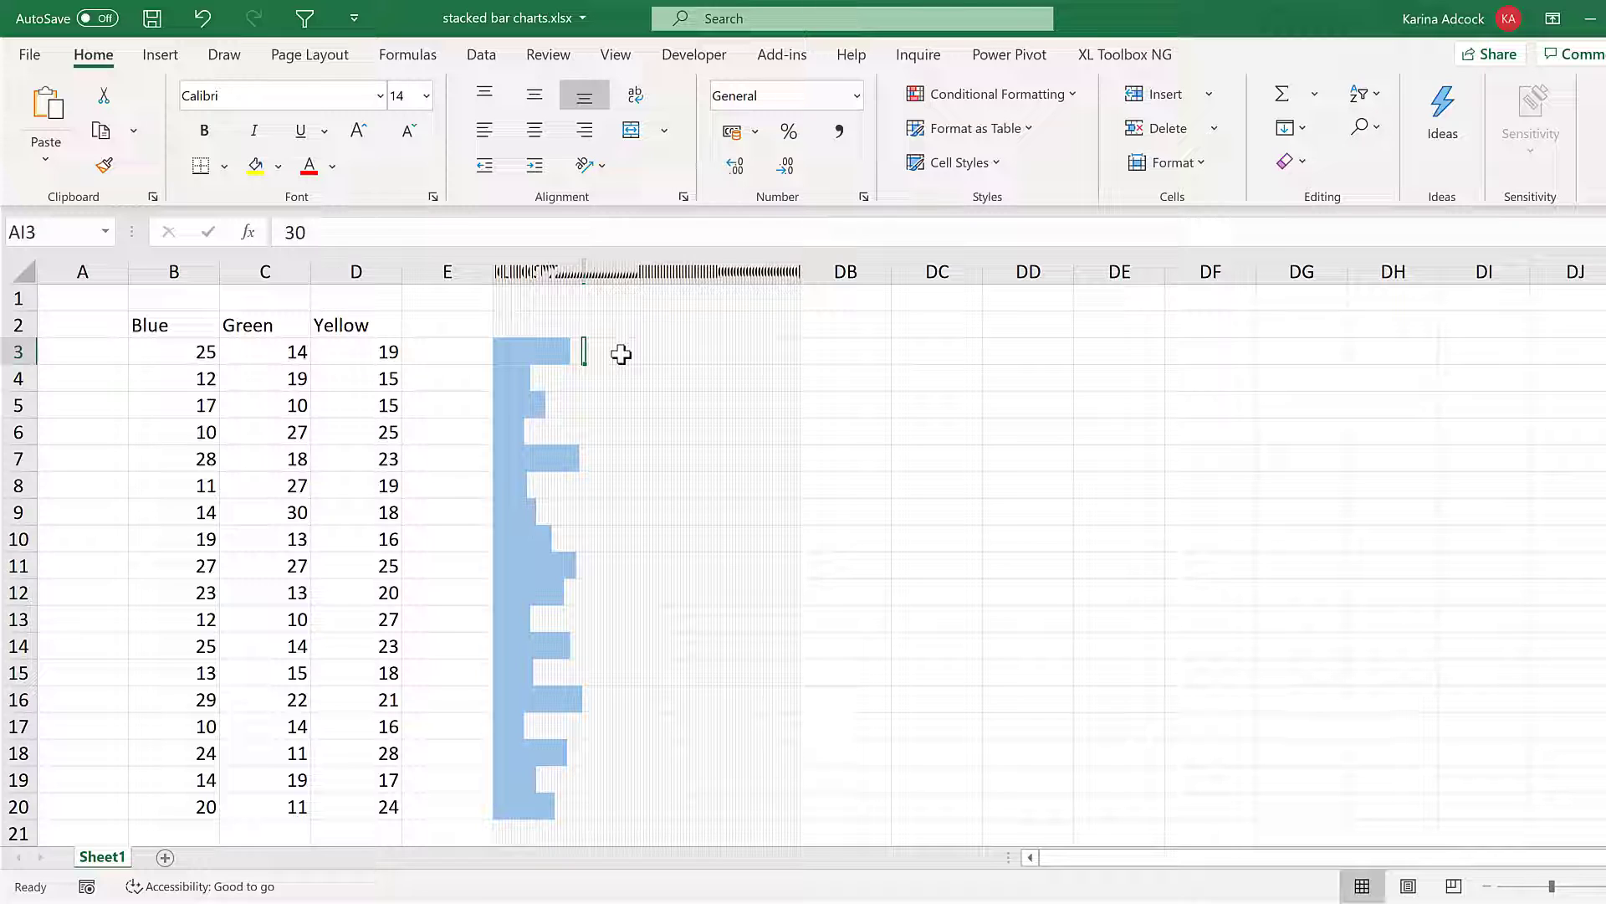
- Start a second formula-based conditional formatting rule for the whole number grid F3:DA20
{"action": "left_click", "coordinate": [496, 352]}
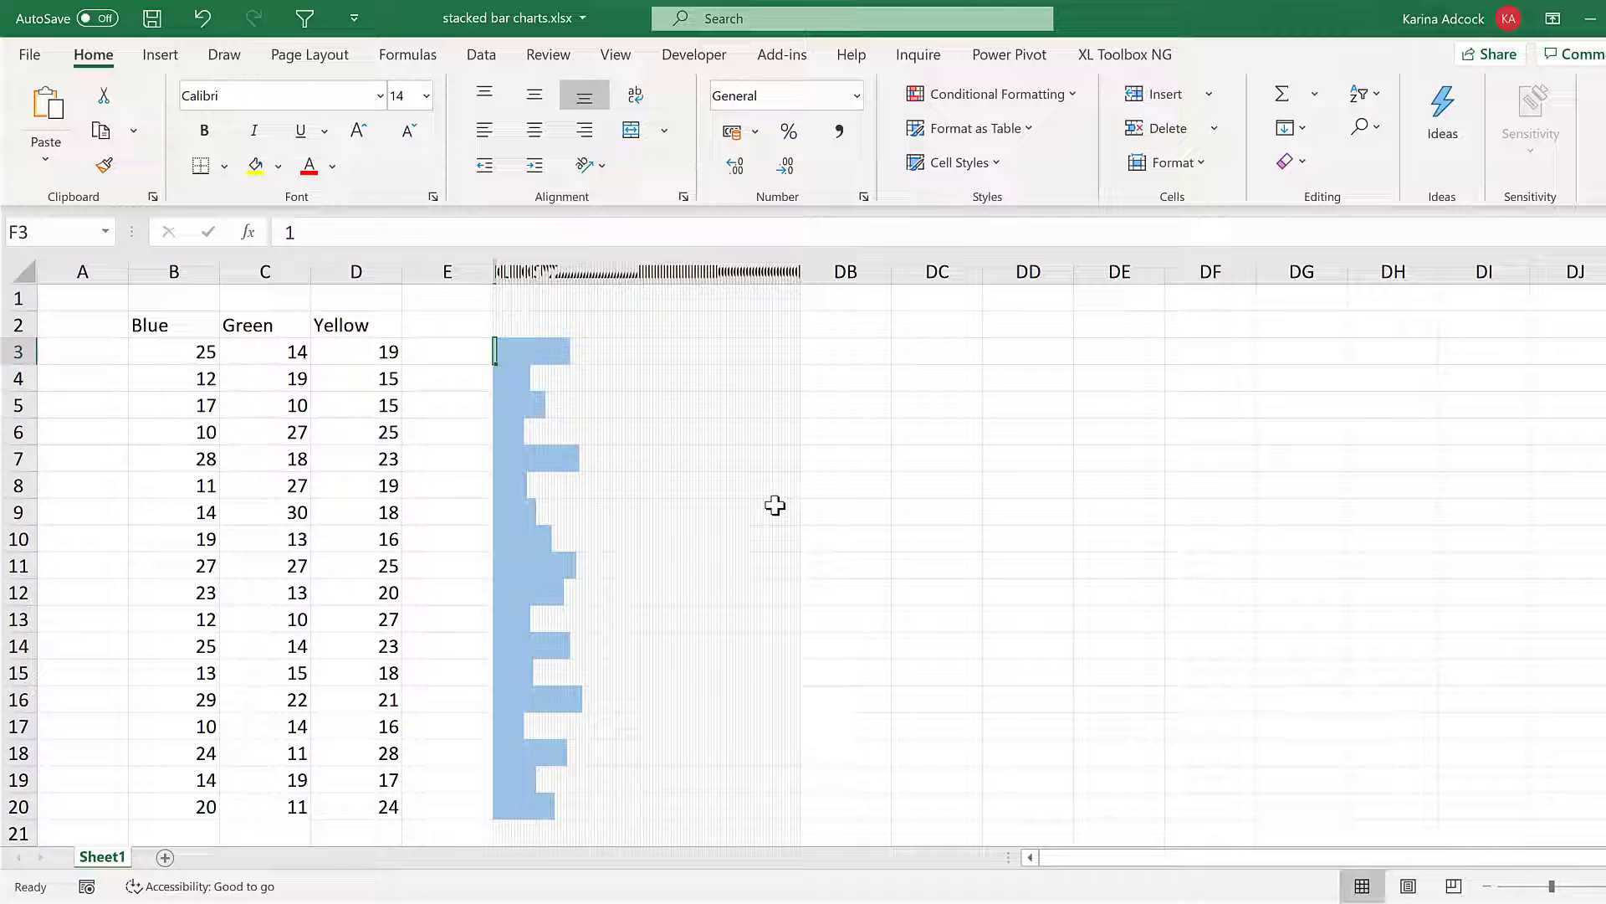
{"action": "key", "text": "ctrl+a"}
{"action": "key", "text": "ctrl+q"}
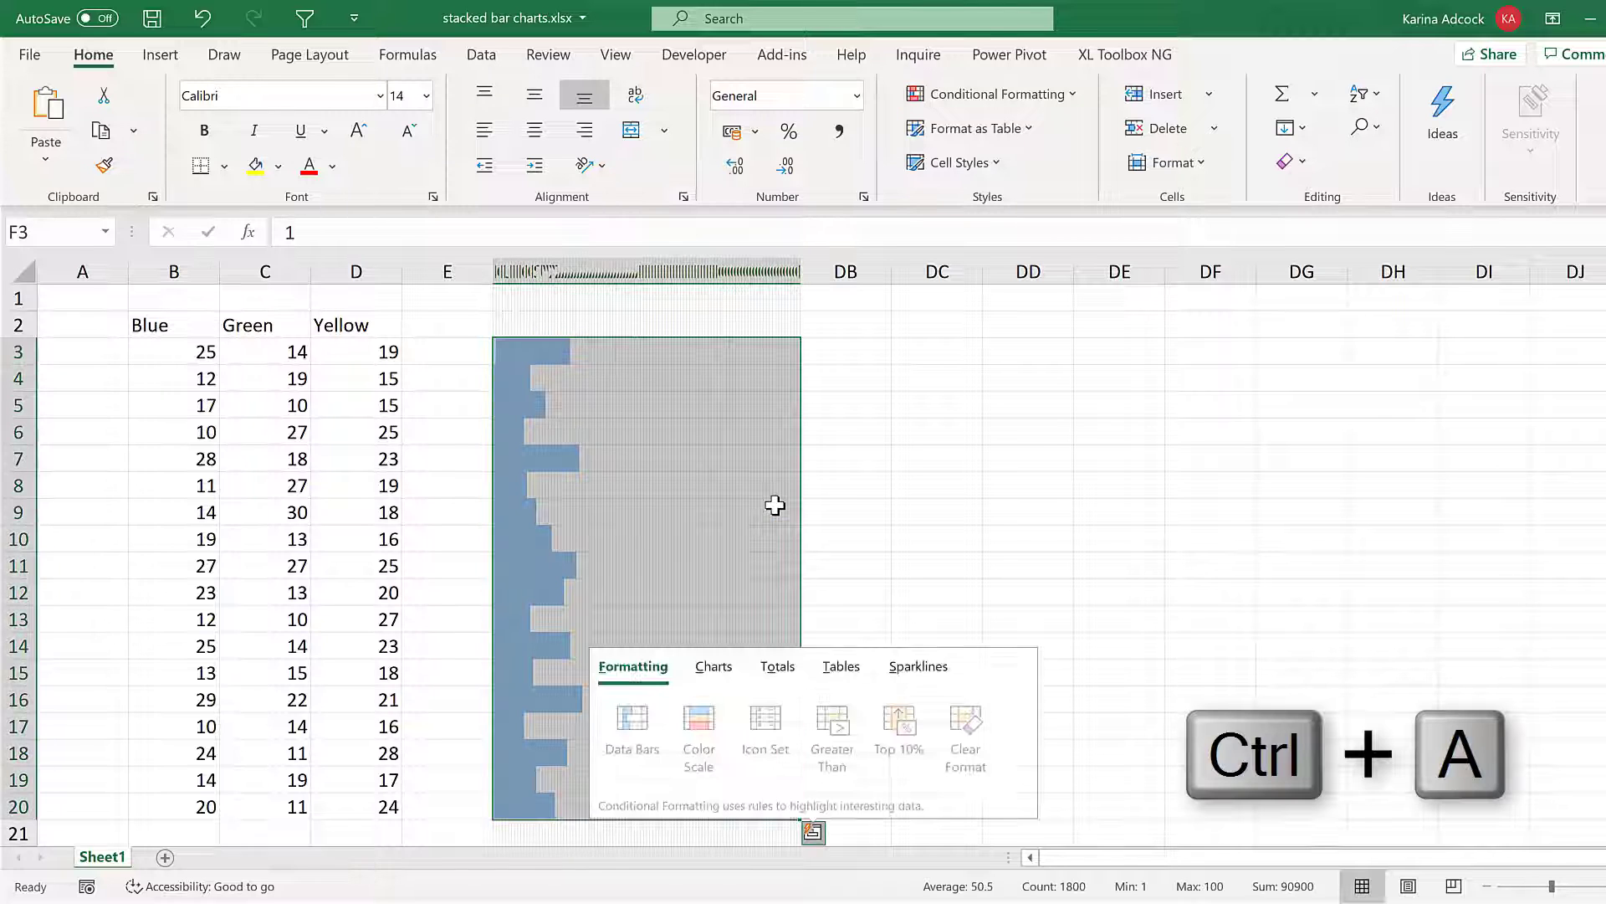
{"action": "left_click", "coordinate": [1010, 90]}
{"action": "left_click", "coordinate": [1032, 399]}
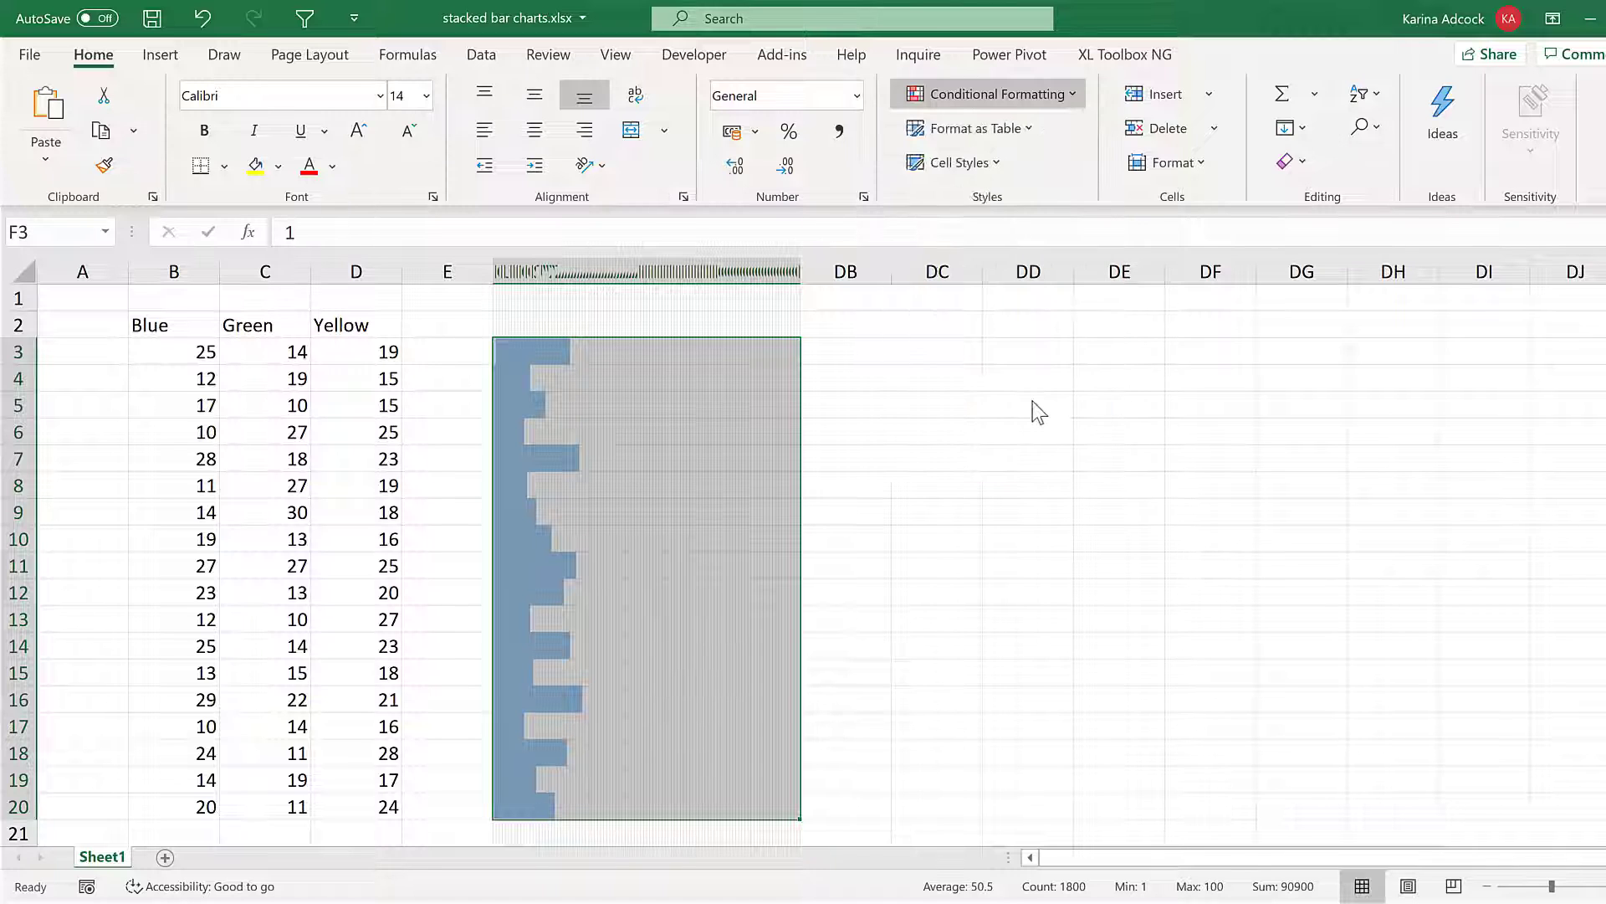
{"action": "left_click", "coordinate": [905, 450]}
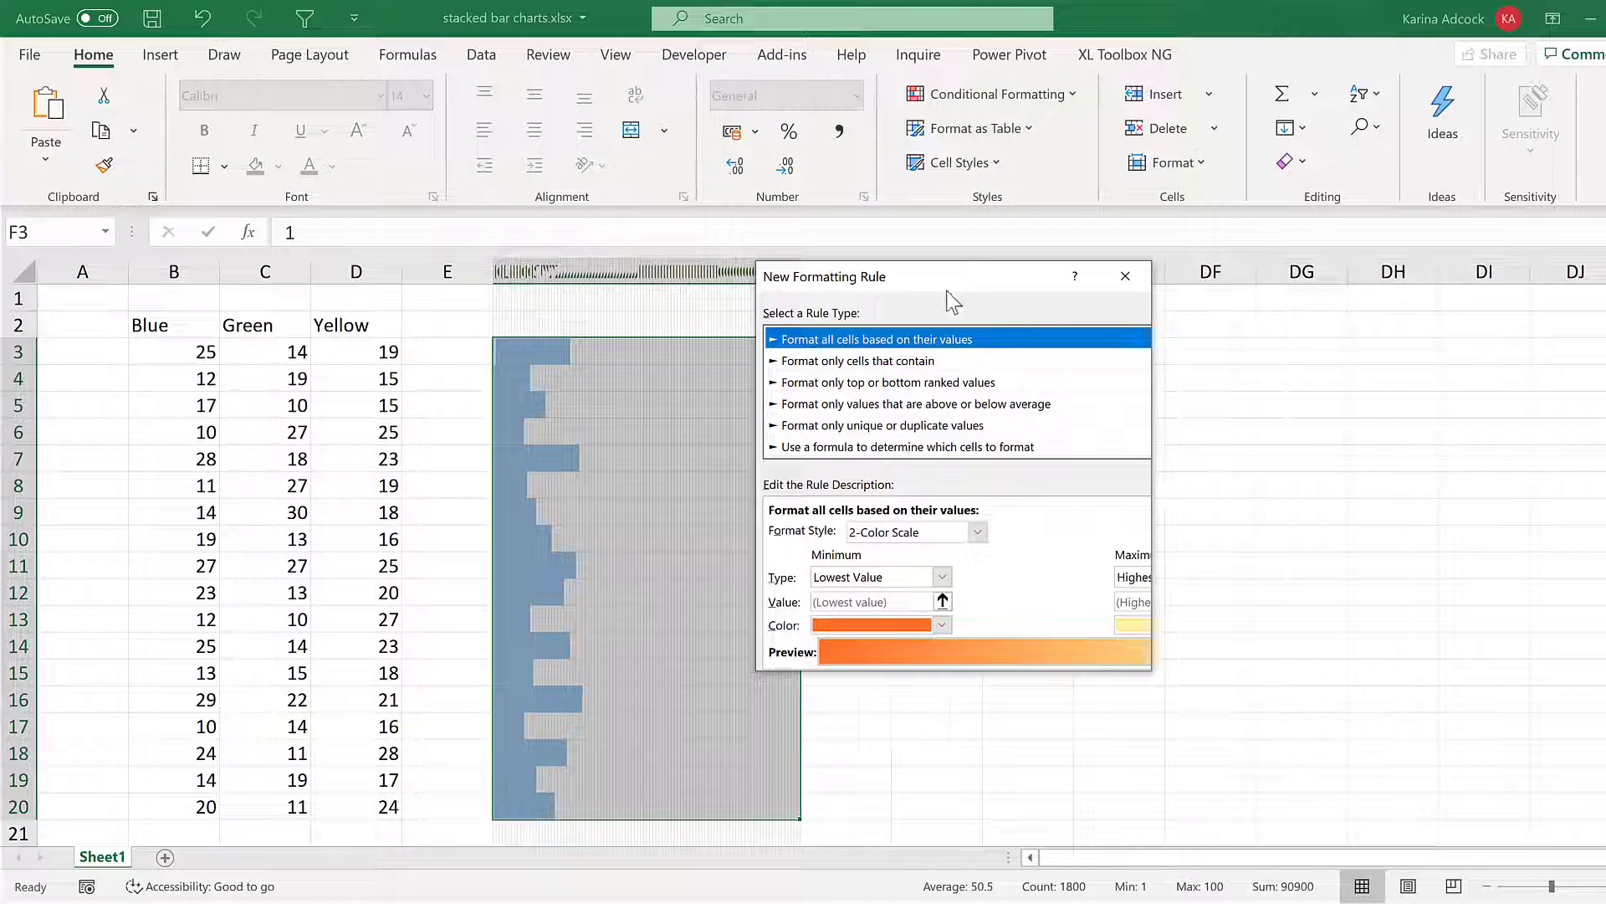
{"action": "left_click_drag", "start_coordinate": [929, 276], "coordinate": [1001, 293]}
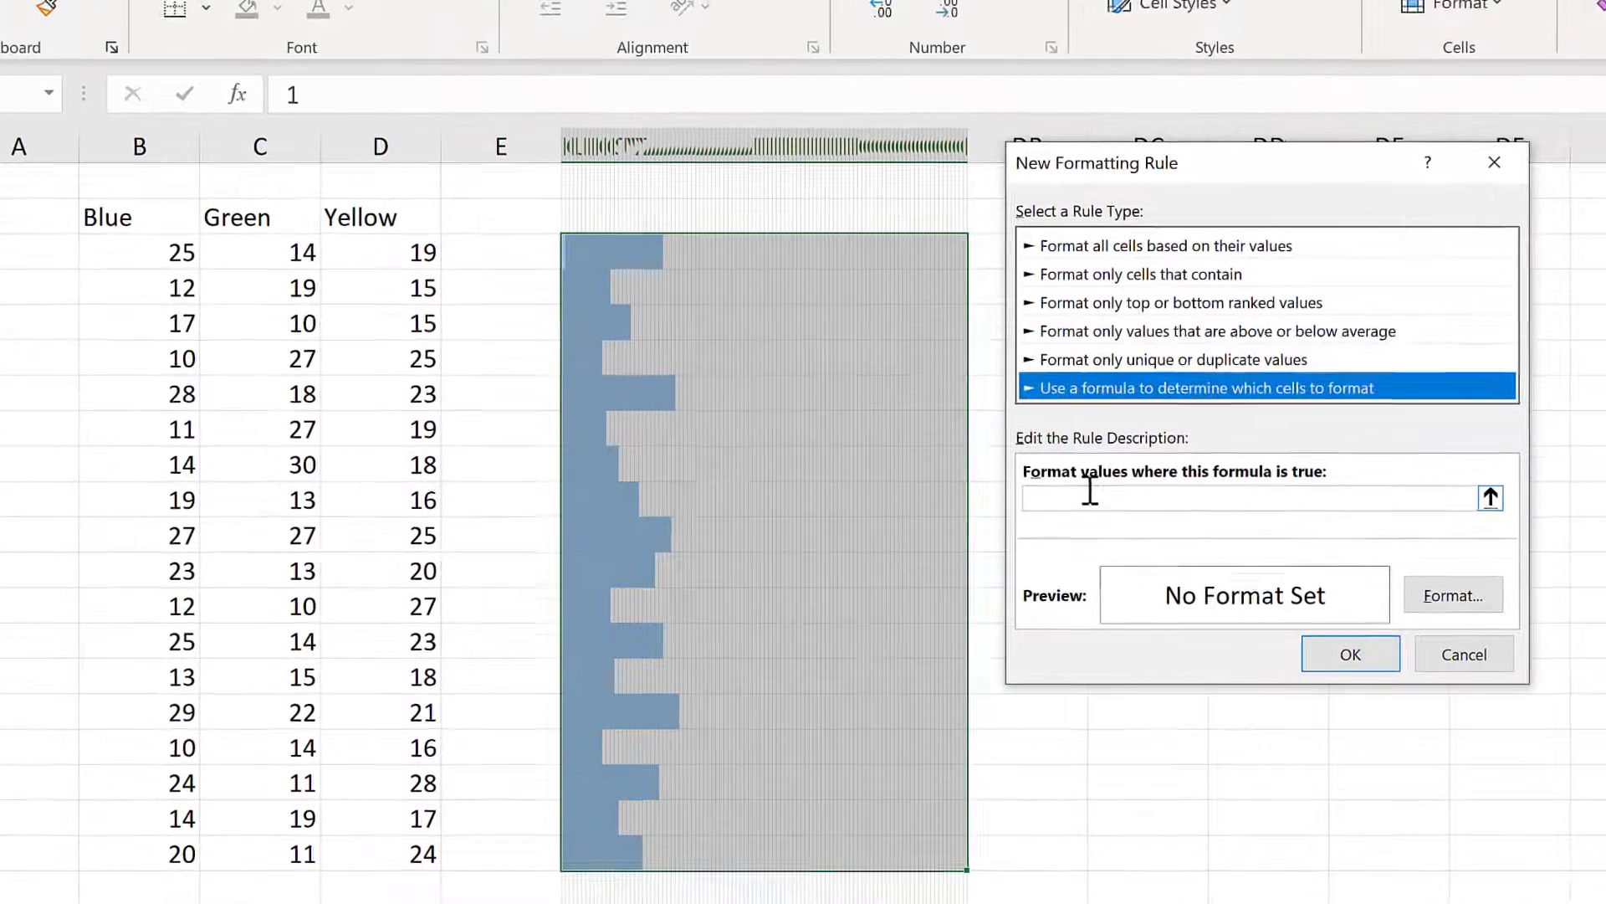
- Enter =F3<=$B3+$C3 as the second rule's formula, with columns B and C absolute and their rows relative
{"action": "left_click", "coordinate": [888, 537]}
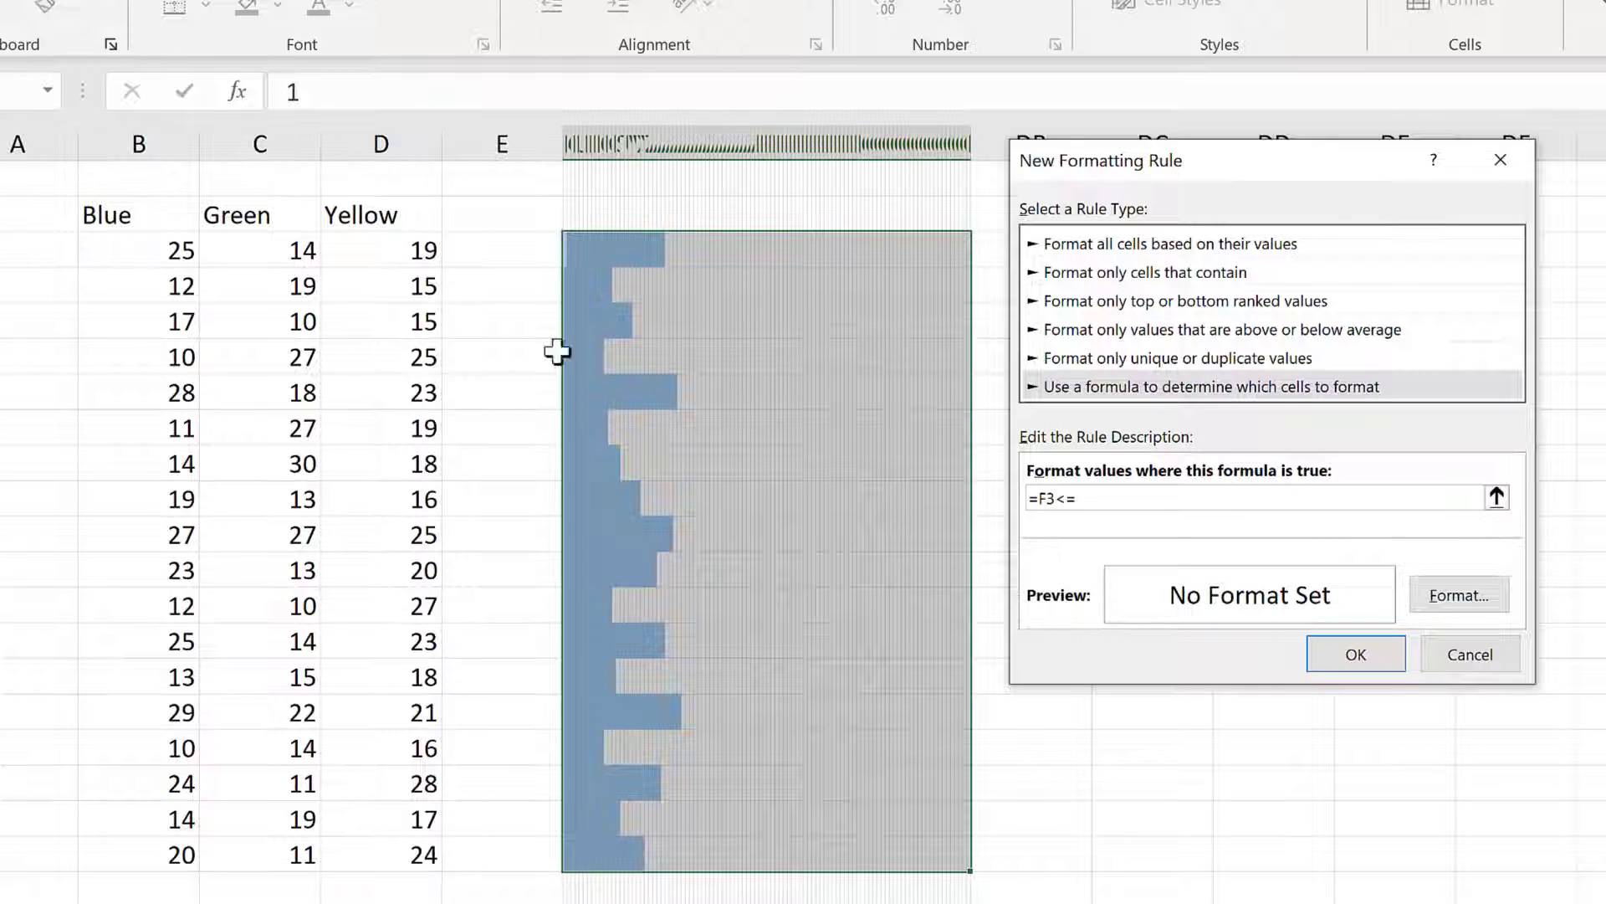
{"action": "left_click", "coordinate": [275, 257]}
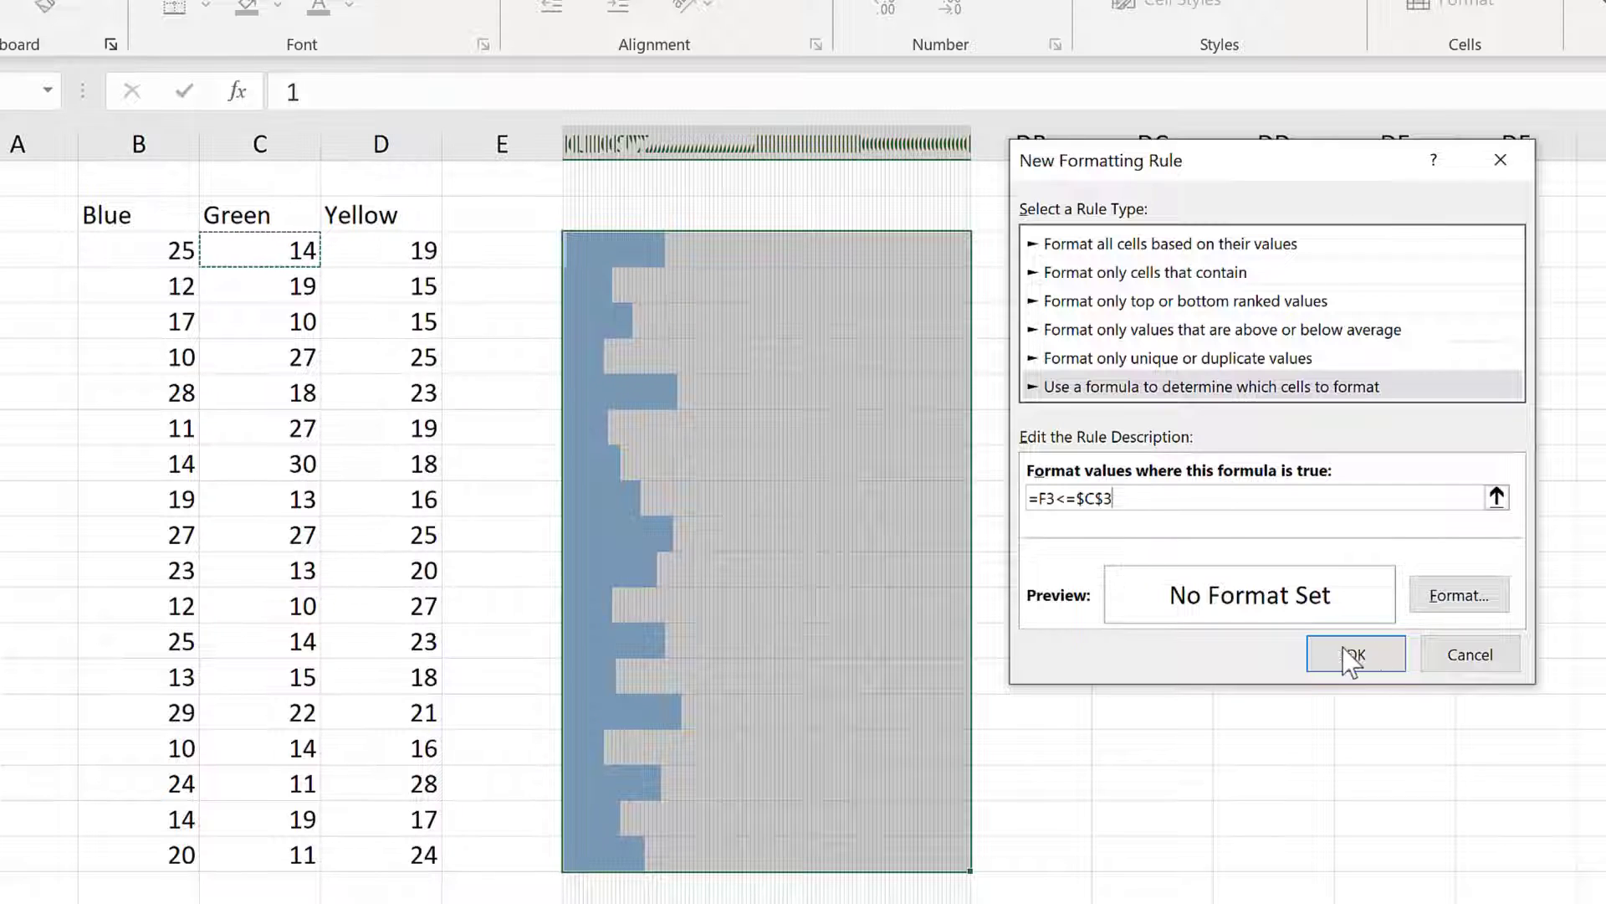
{"action": "left_click", "coordinate": [1076, 497]}
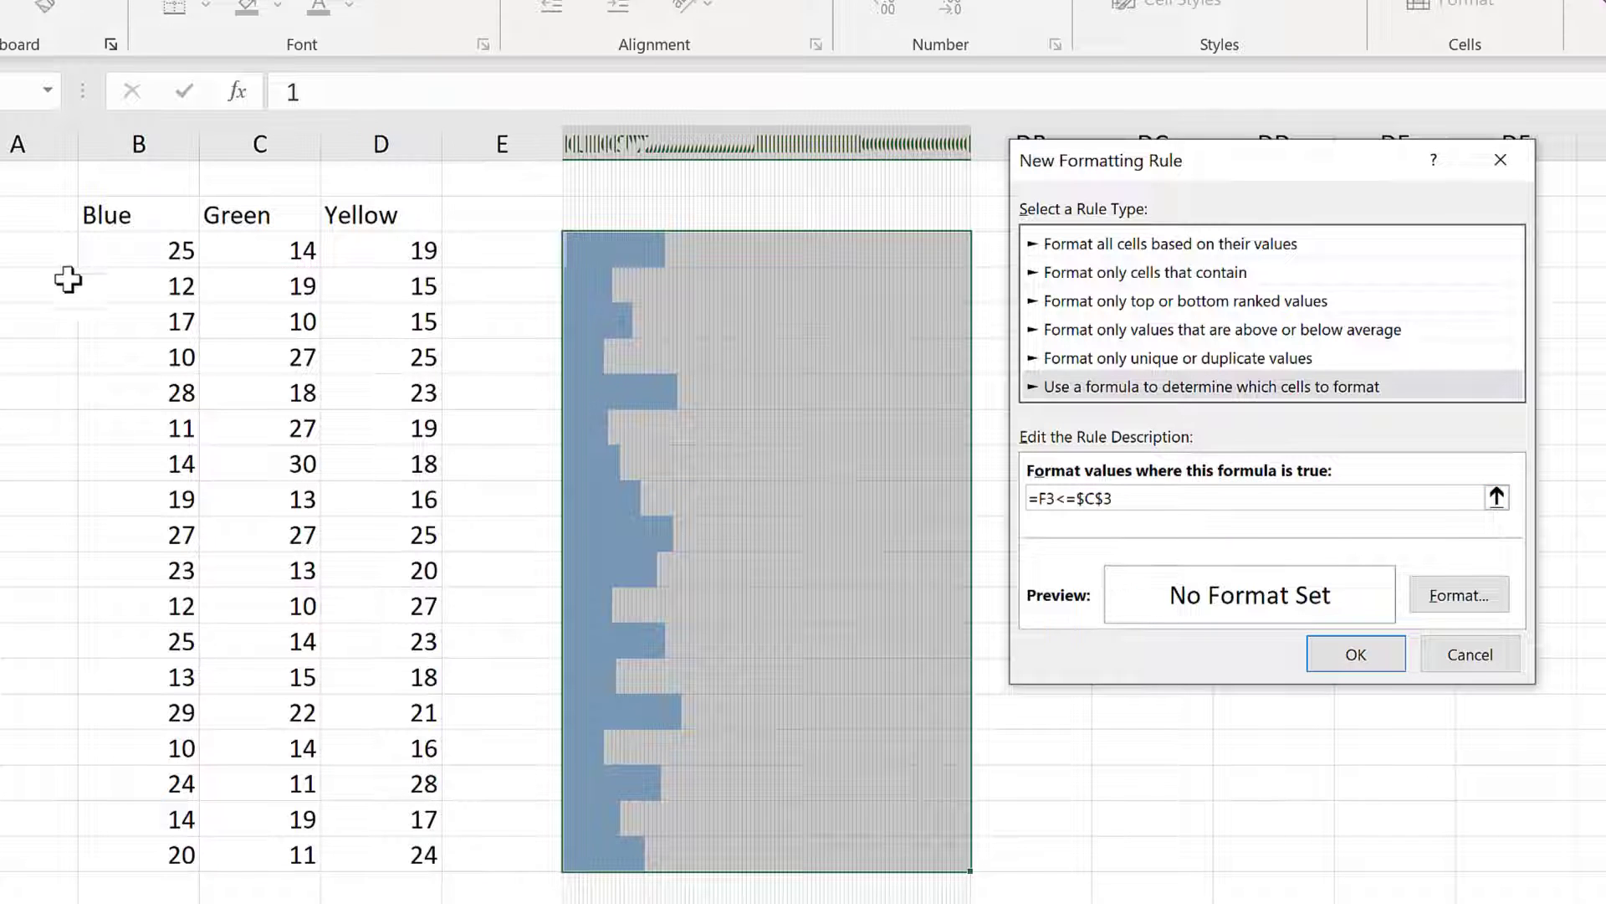
{"action": "left_click", "coordinate": [118, 256]}
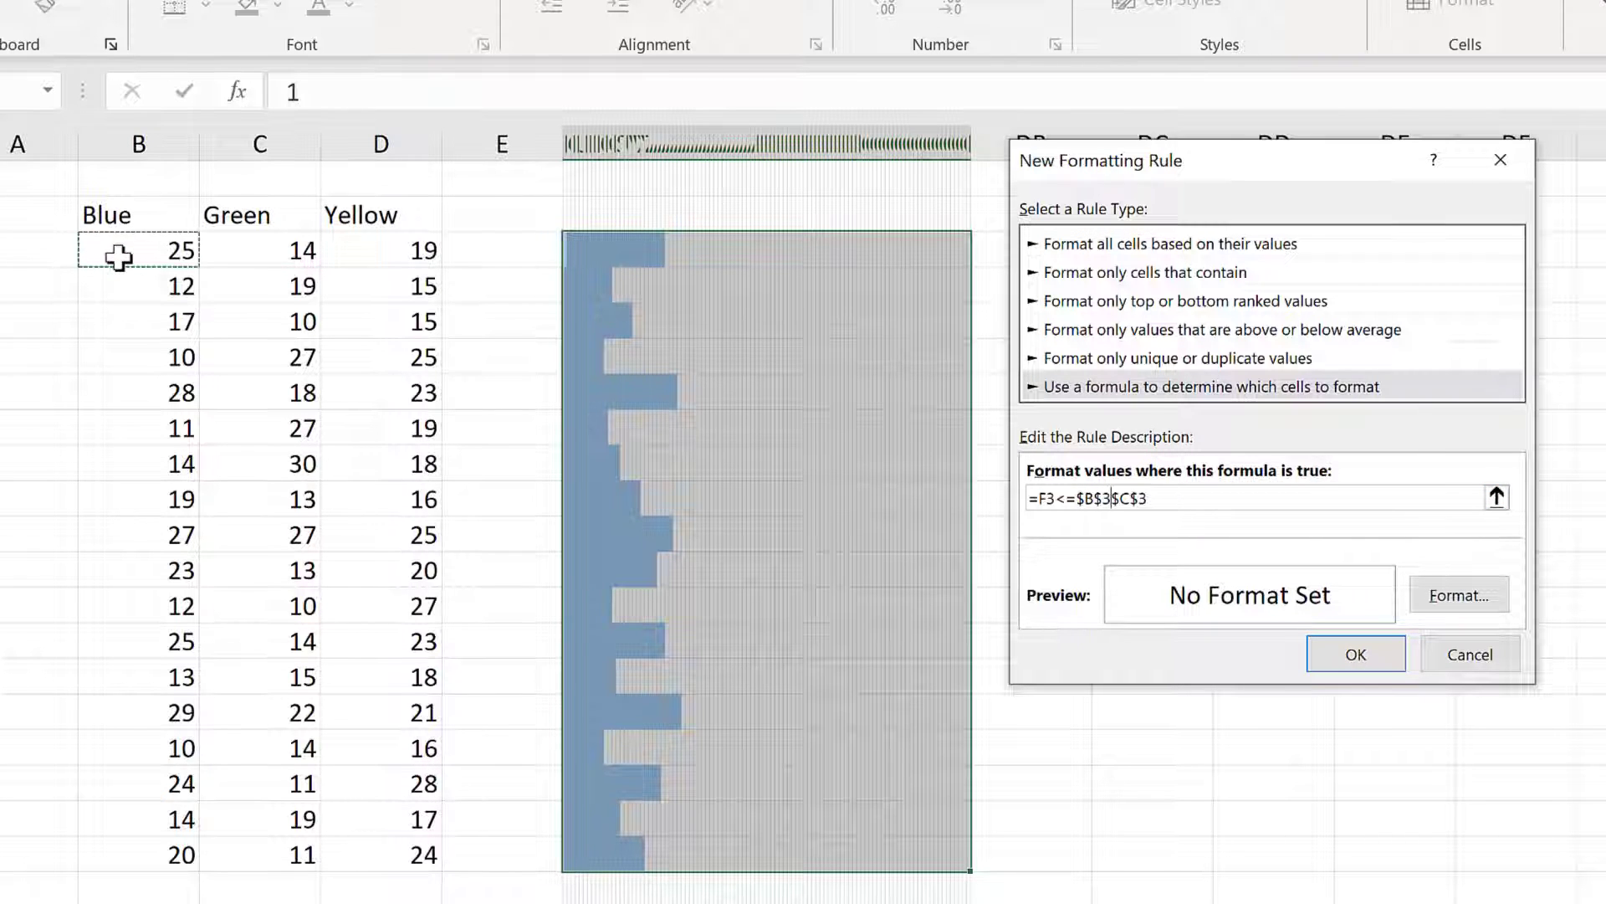
{"action": "type", "text": "+"}
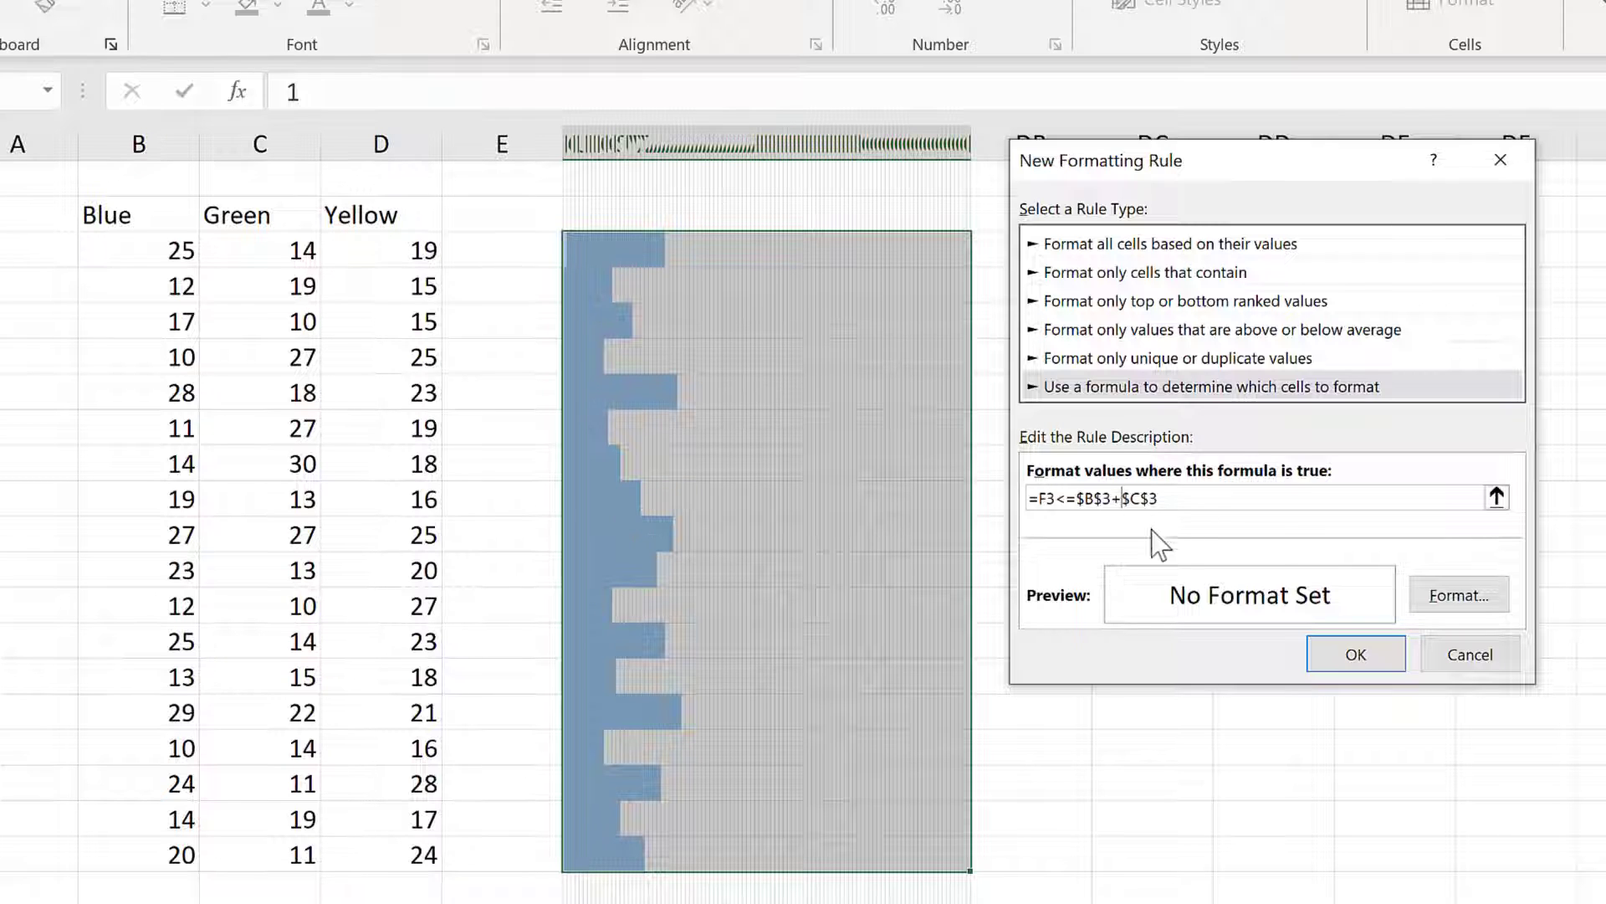
{"action": "left_click", "coordinate": [1106, 500]}
{"action": "key", "text": "BackSpace"}
{"action": "left_click", "coordinate": [1142, 499]}
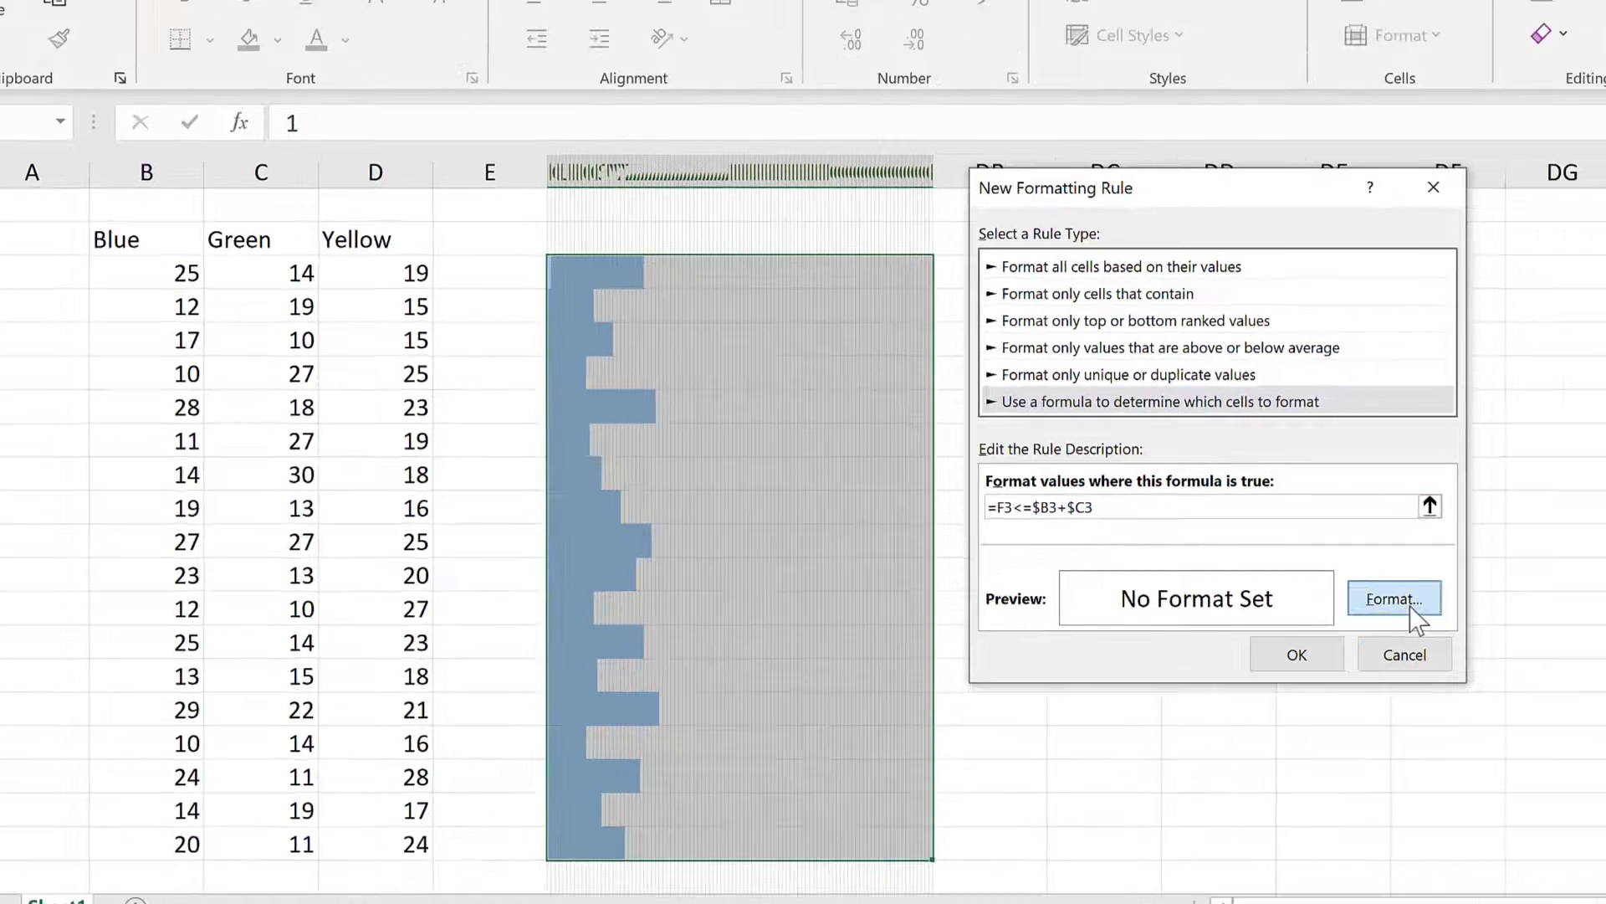
- Give the second rule a light green background fill and apply it to the grid
{"action": "left_click", "coordinate": [1468, 598]}
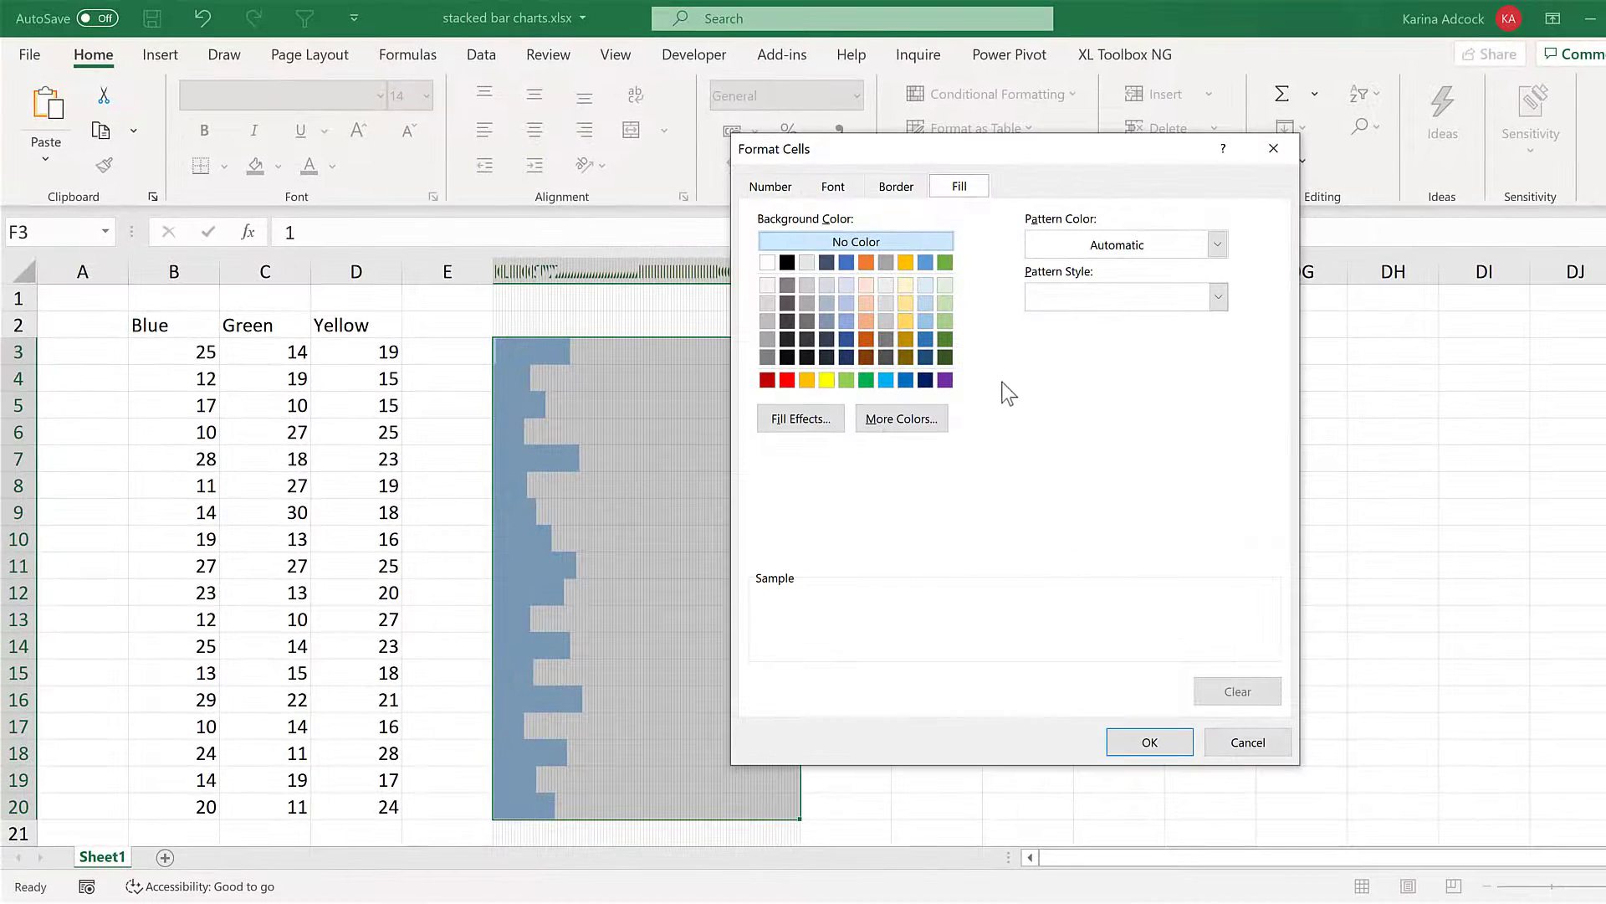
{"action": "left_click", "coordinate": [945, 322]}
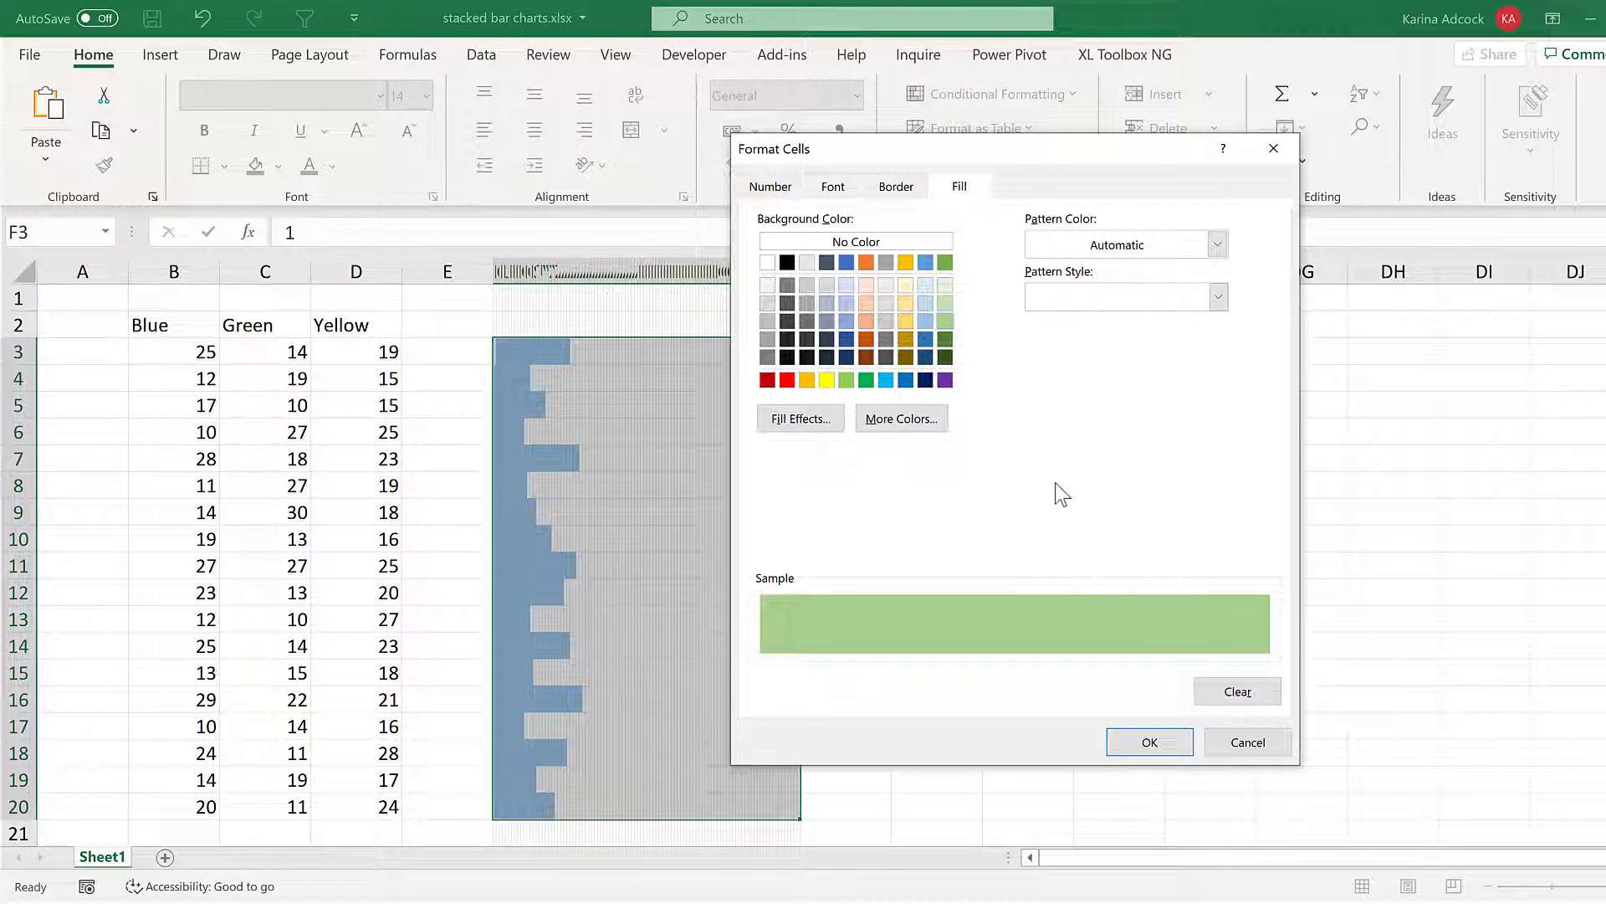
{"action": "left_click", "coordinate": [1148, 742]}
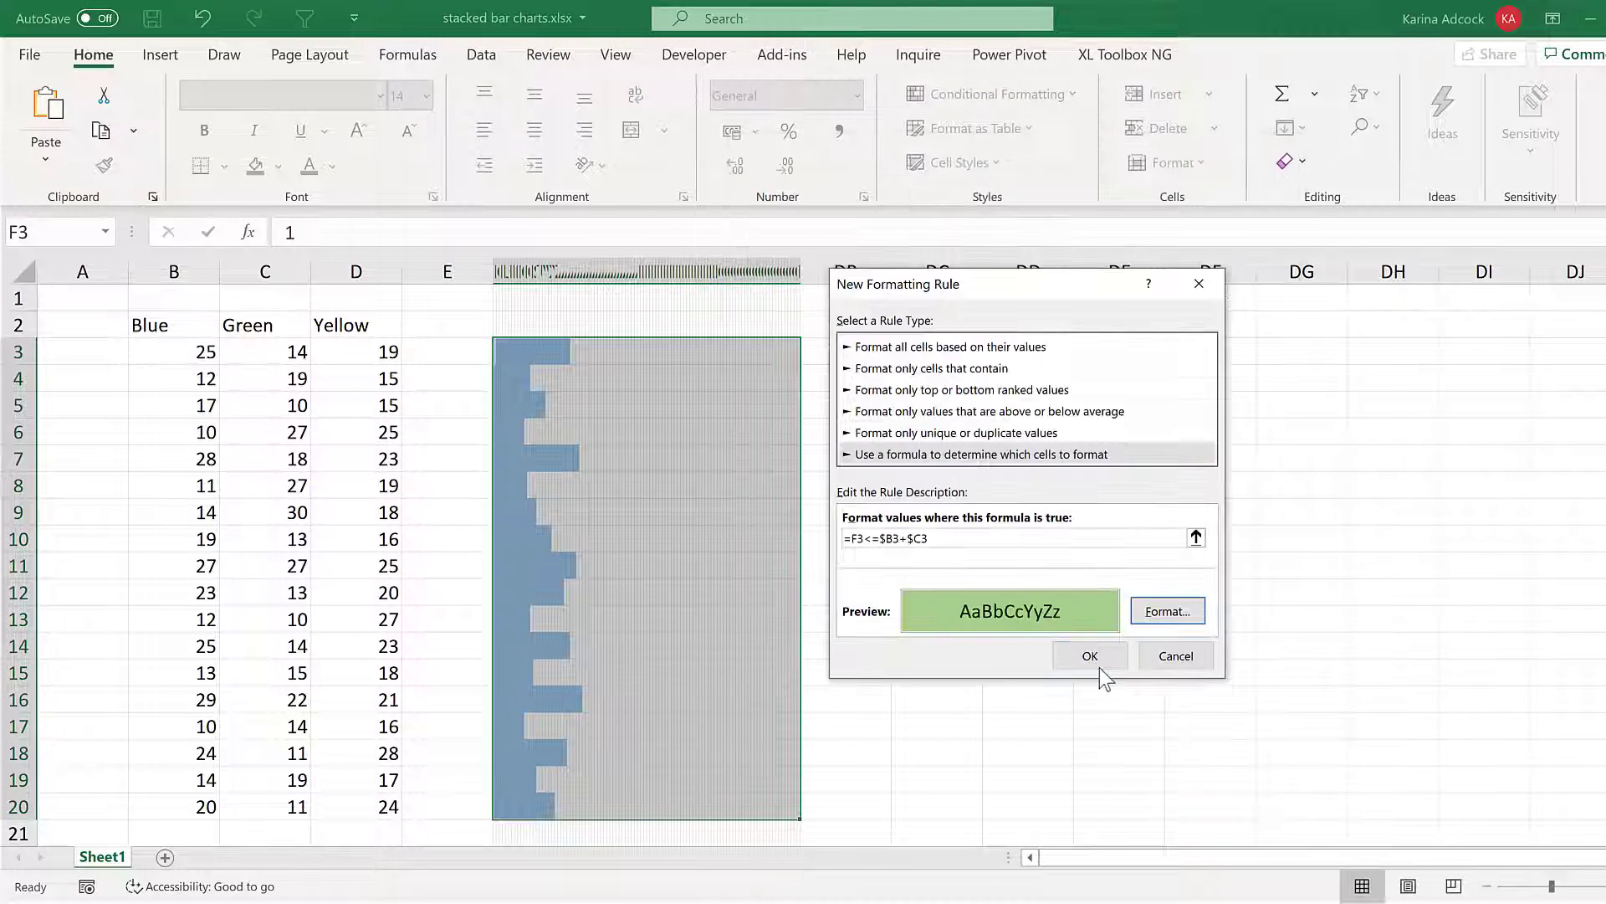
{"action": "left_click", "coordinate": [1092, 657]}
{"action": "left_click", "coordinate": [926, 488]}
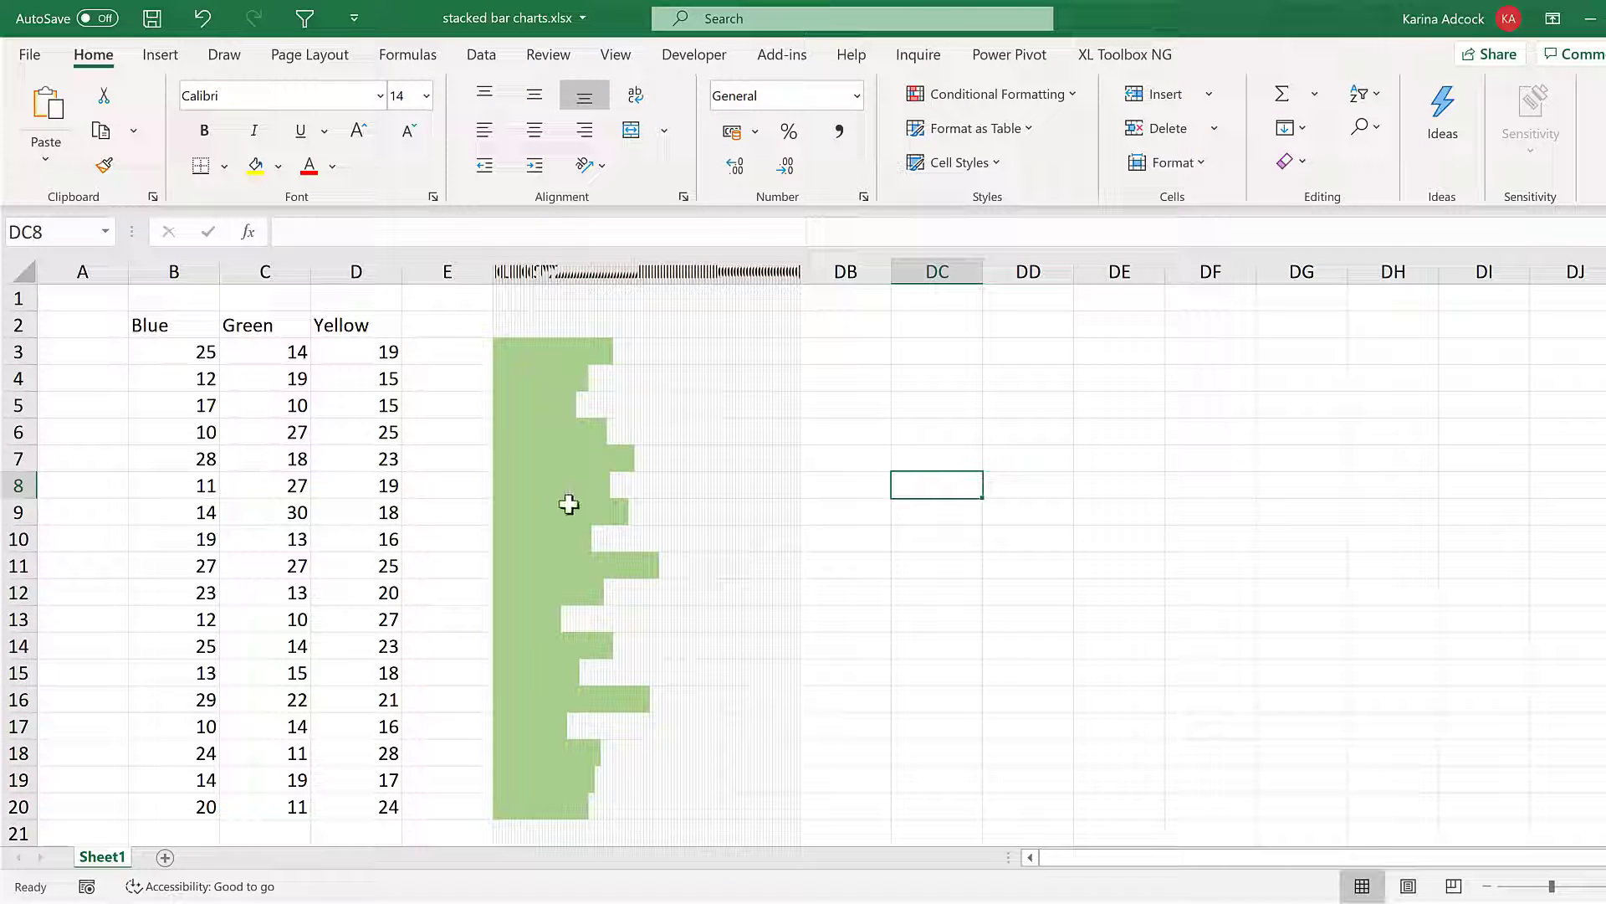
- Reorder the grid's conditional formatting rules so that the green rule comes below the blue one, and apply the order
{"action": "left_click", "coordinate": [492, 349]}
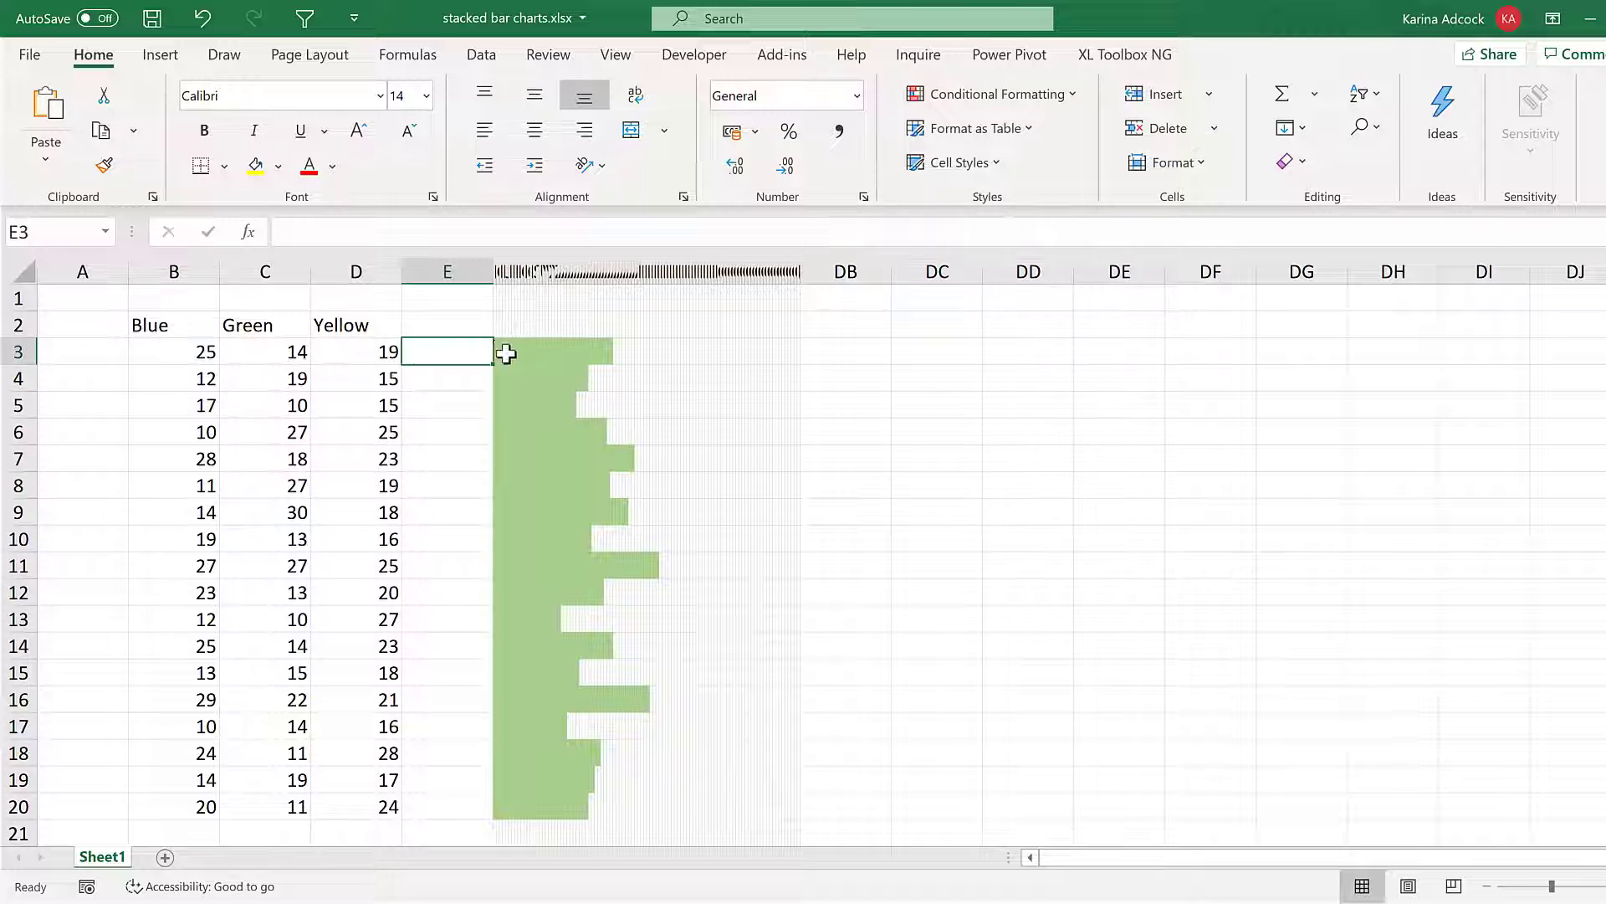
{"action": "left_click", "coordinate": [498, 351]}
{"action": "key", "text": "Left"}
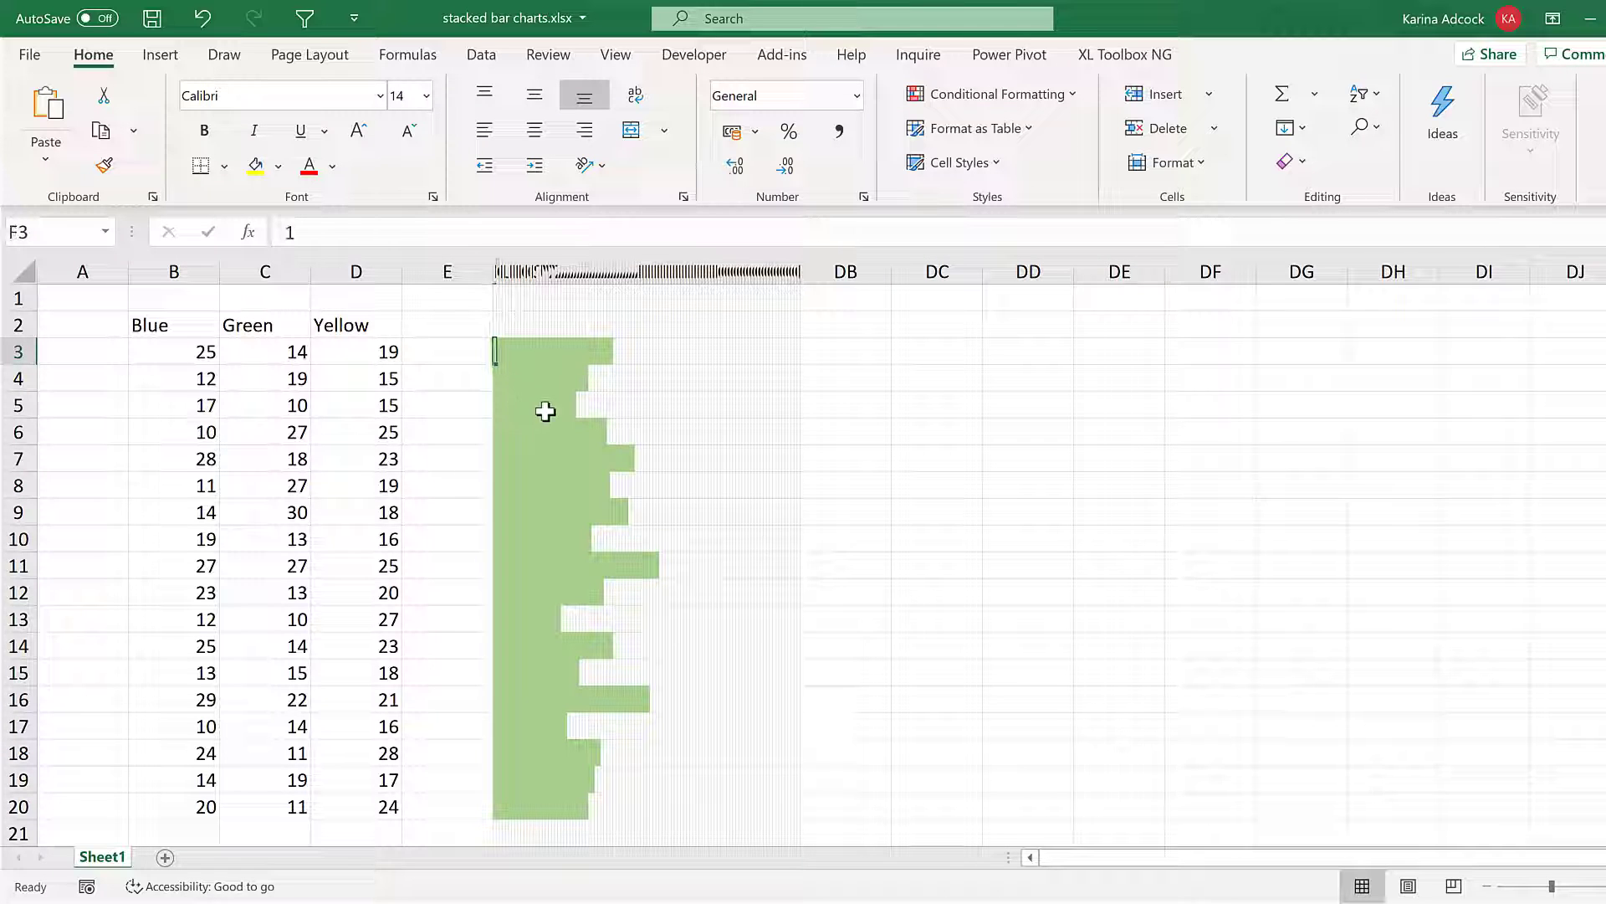
{"action": "key", "text": "ctrl+a"}
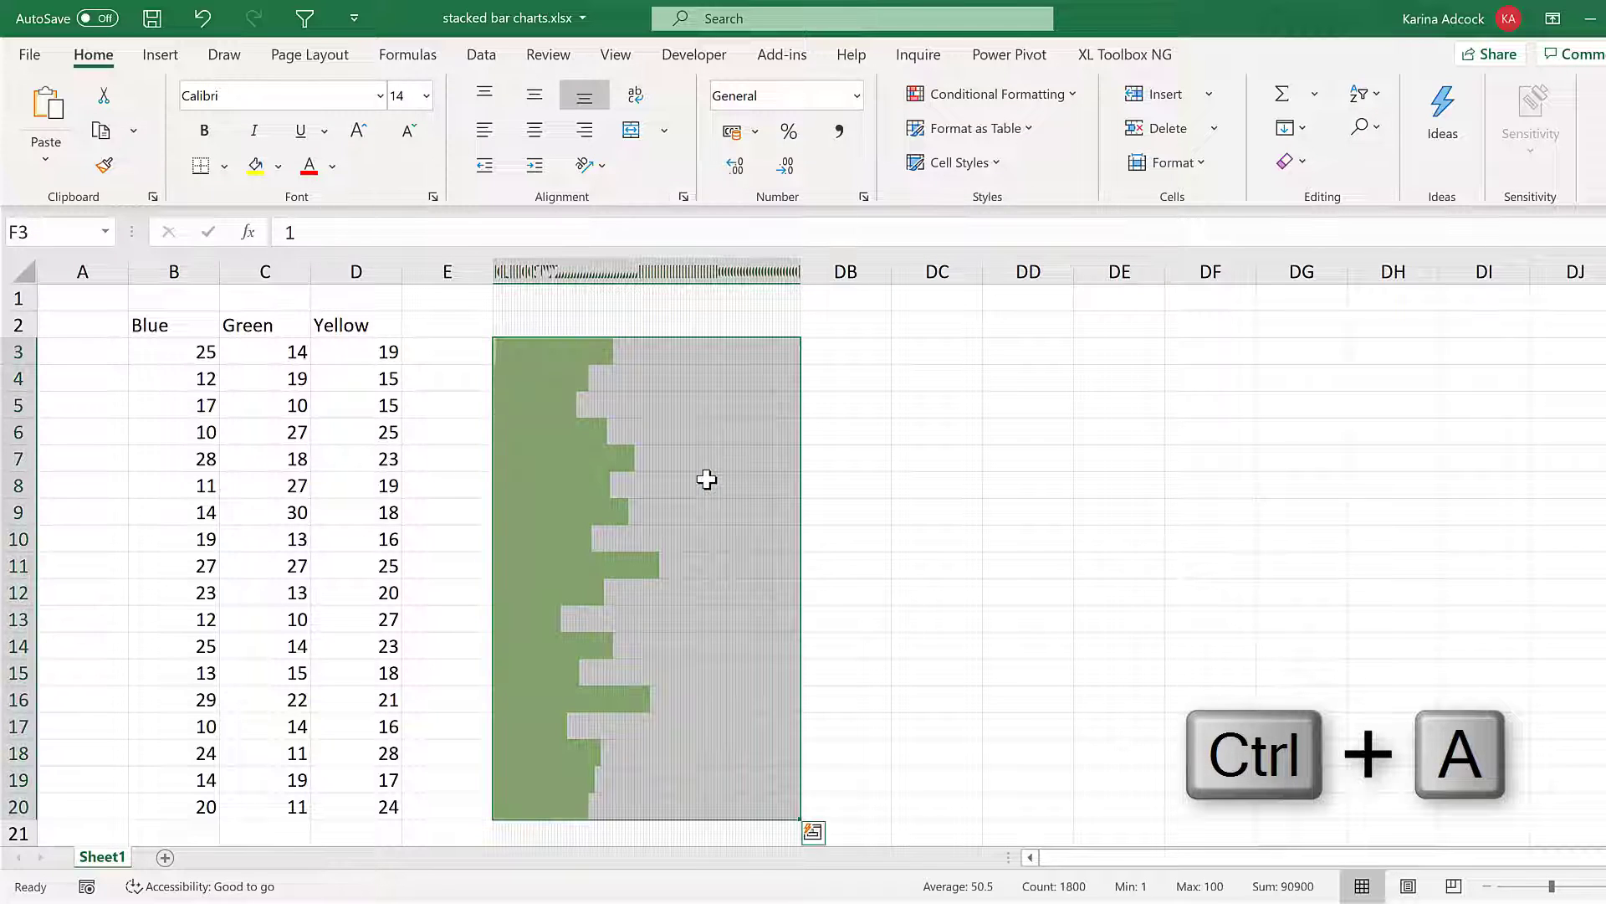
{"action": "left_click", "coordinate": [1037, 95]}
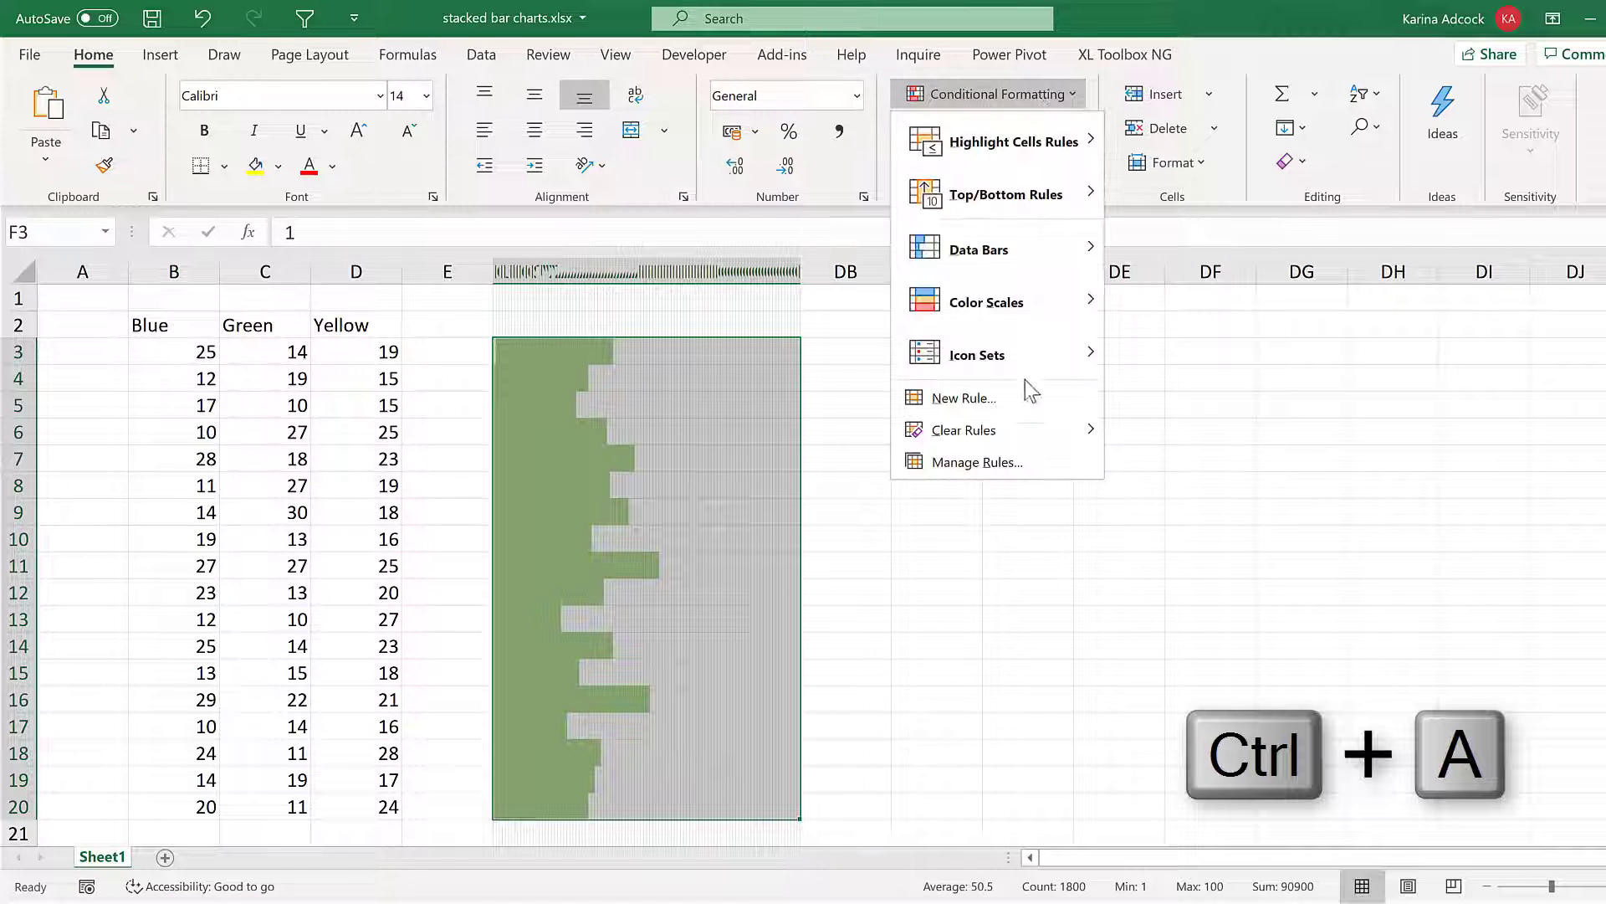
{"action": "left_click", "coordinate": [1004, 465]}
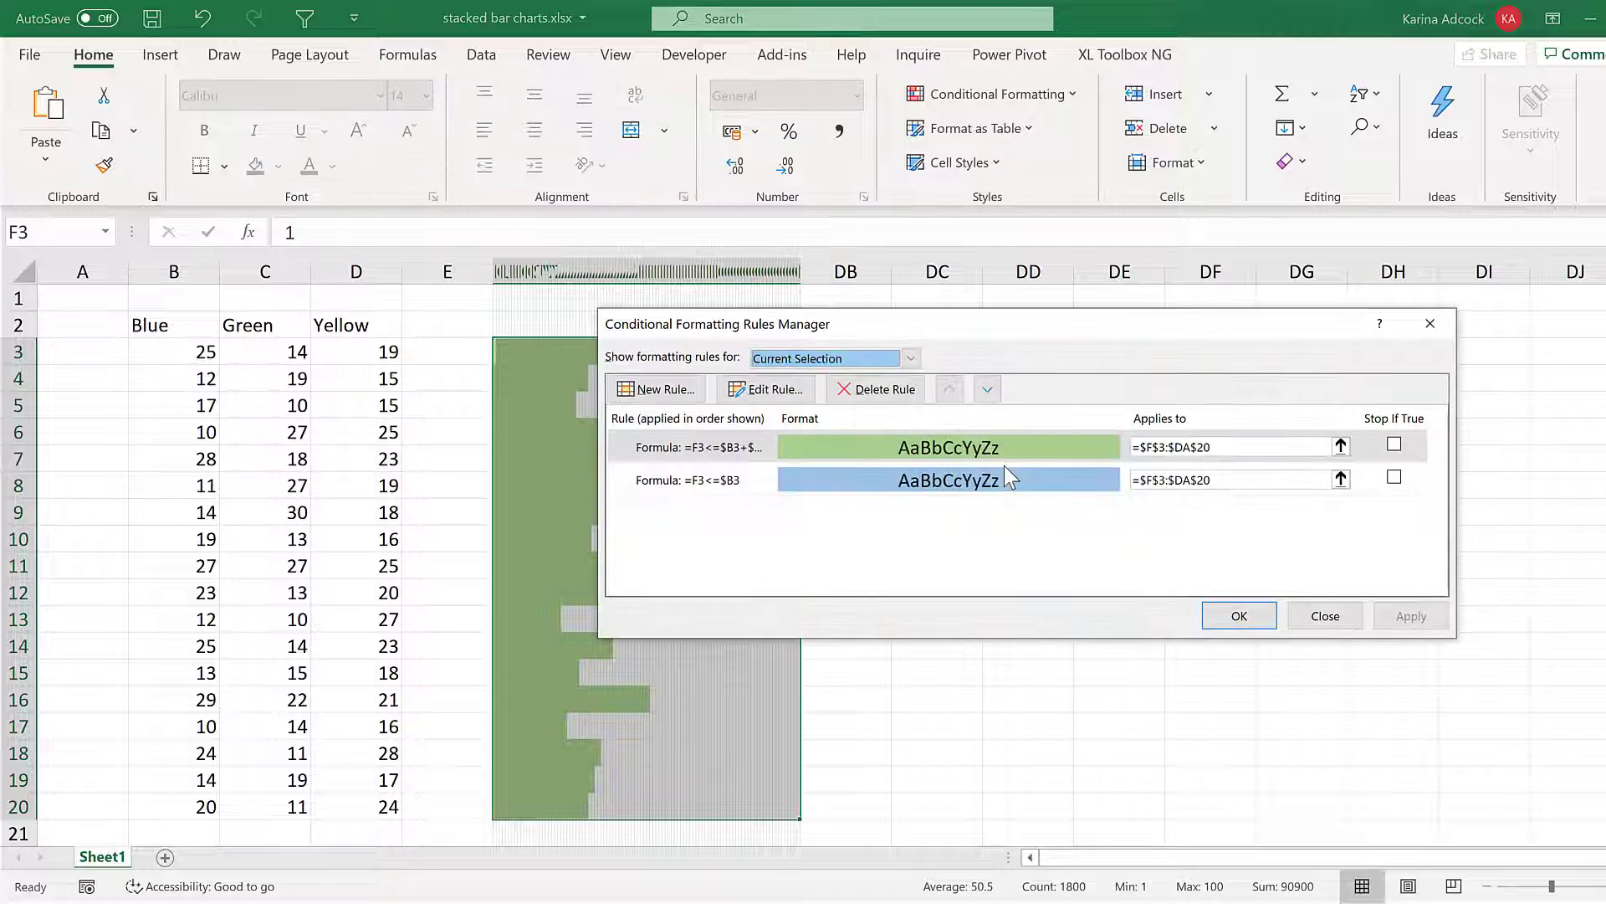
{"action": "left_click", "coordinate": [765, 446]}
{"action": "left_click", "coordinate": [988, 390]}
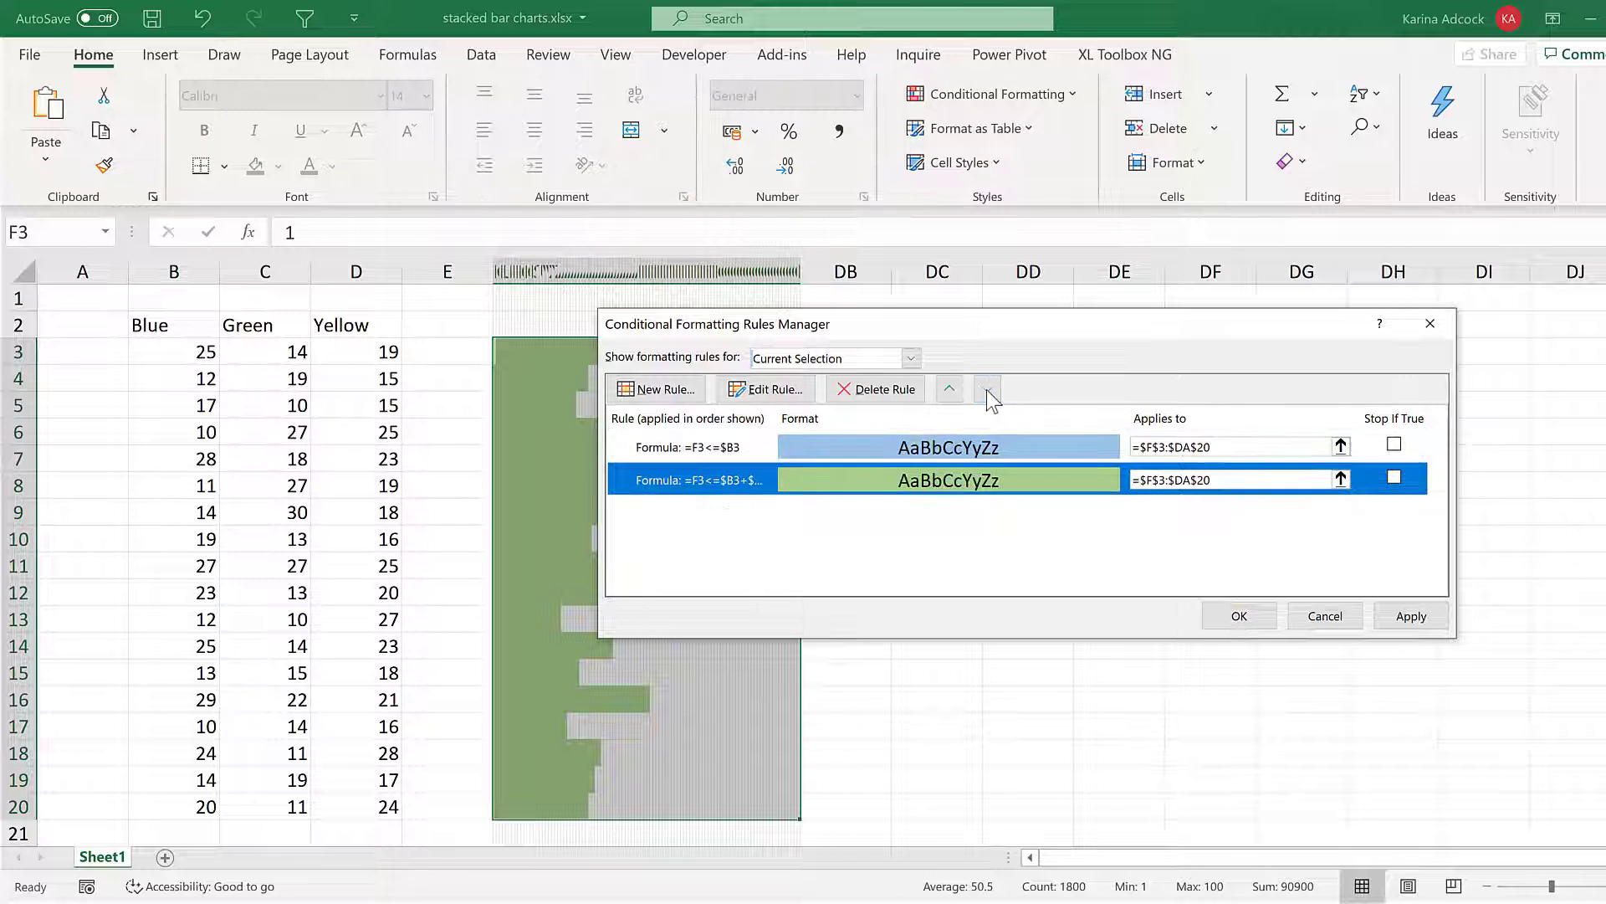
{"action": "left_click", "coordinate": [1242, 616]}
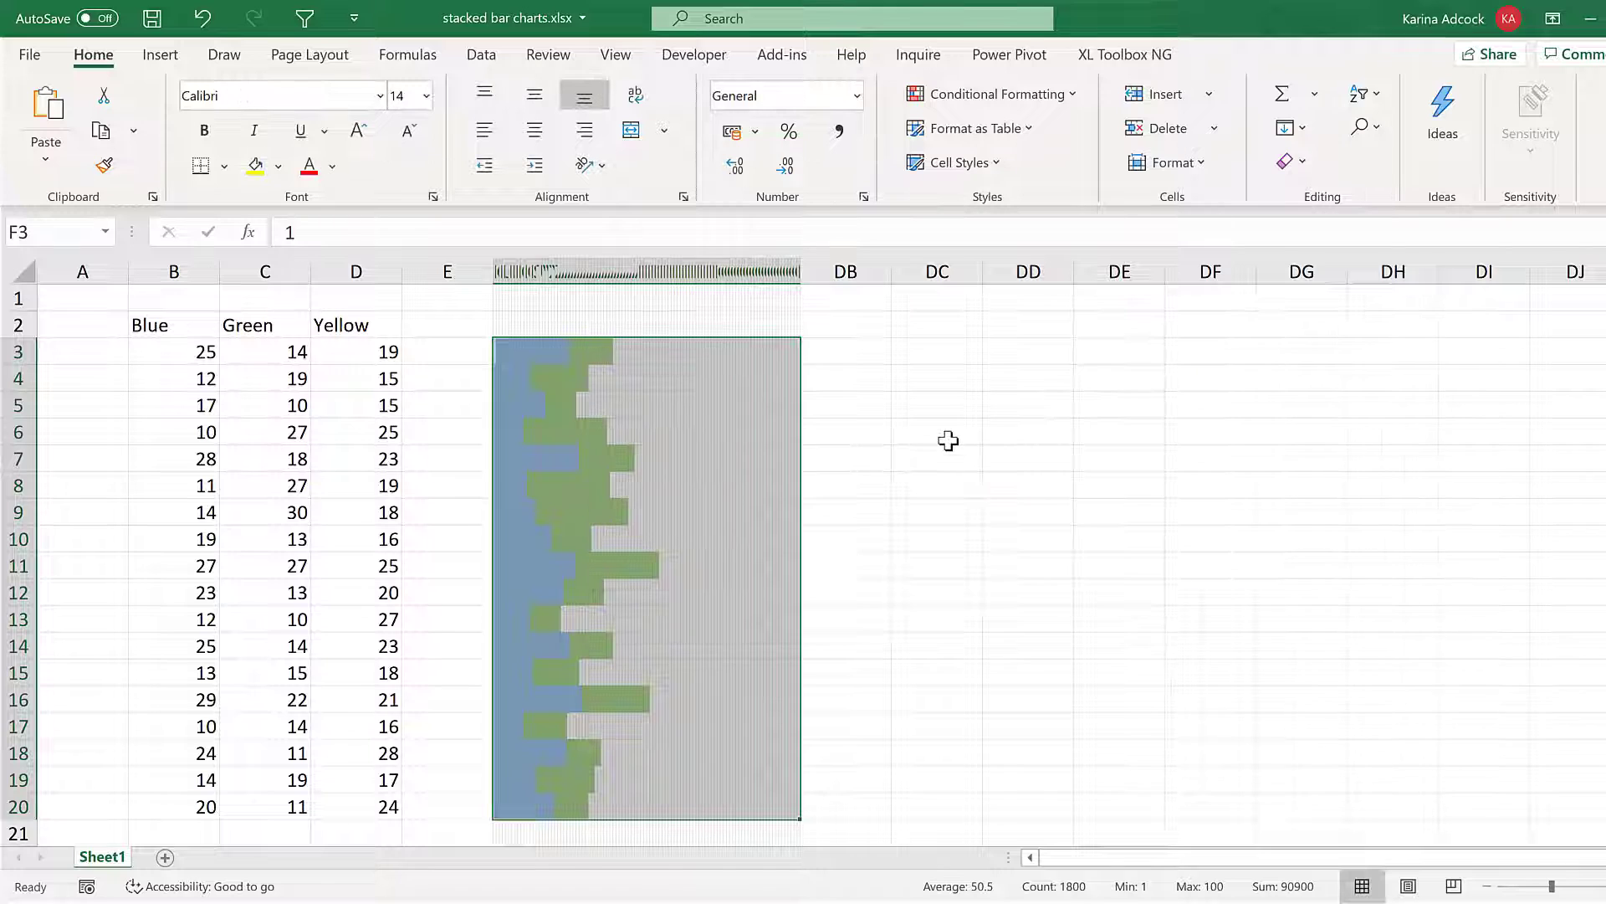
{"action": "left_click", "coordinate": [946, 437]}
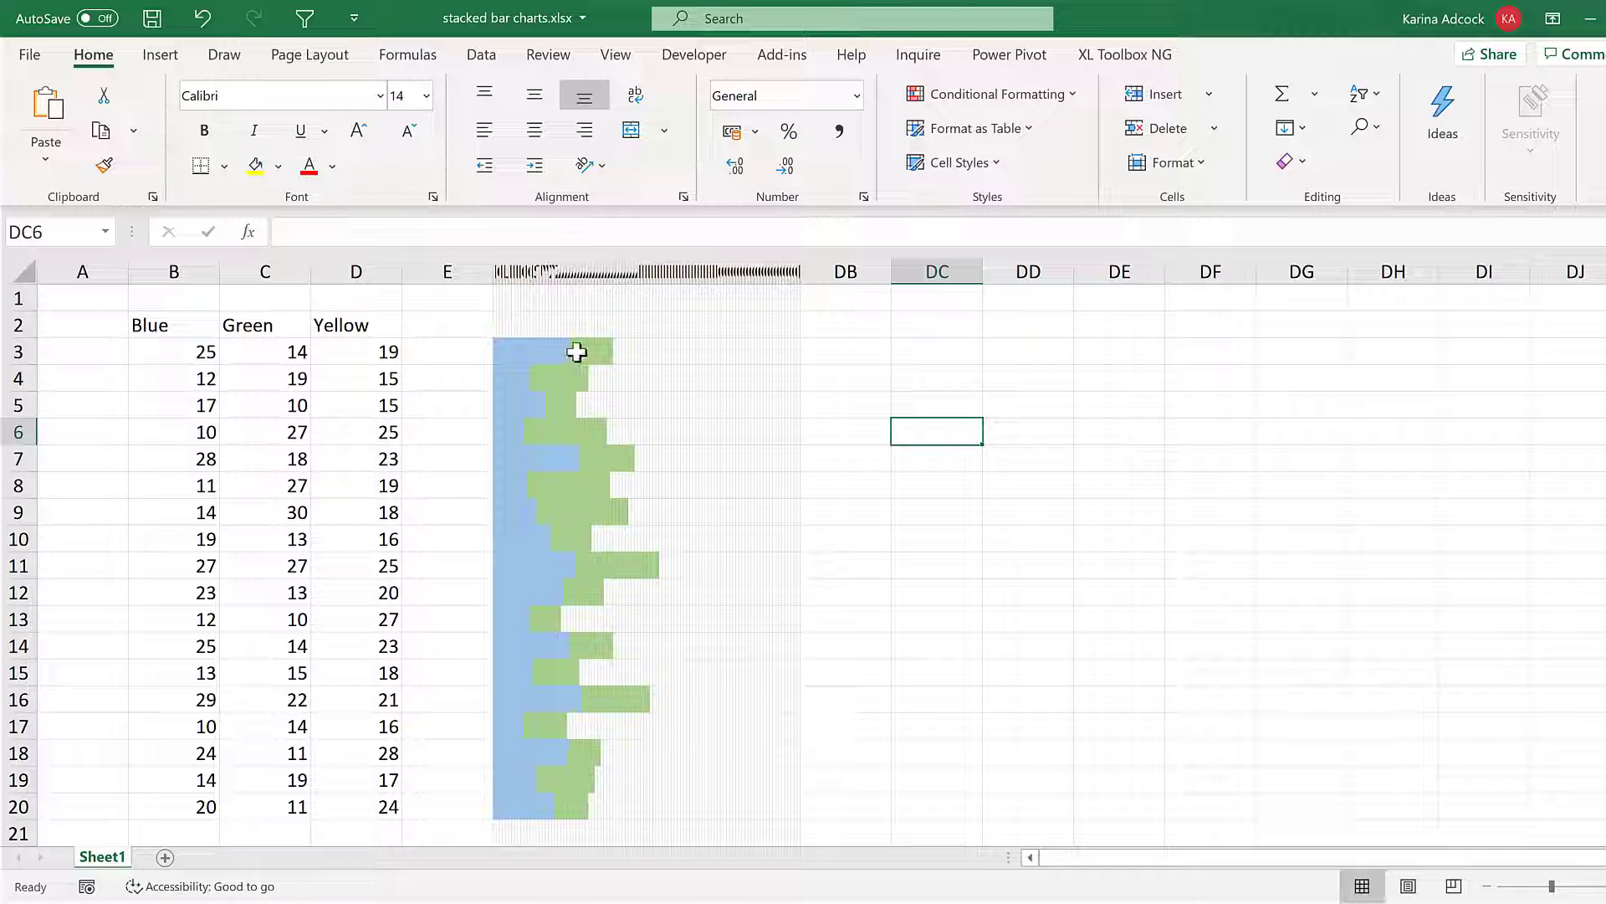
- Check the green cells in row 3, and start a third formula-based conditional formatting rule for the whole number grid F3:DA20
{"action": "left_click_drag", "start_coordinate": [572, 349], "coordinate": [610, 350]}
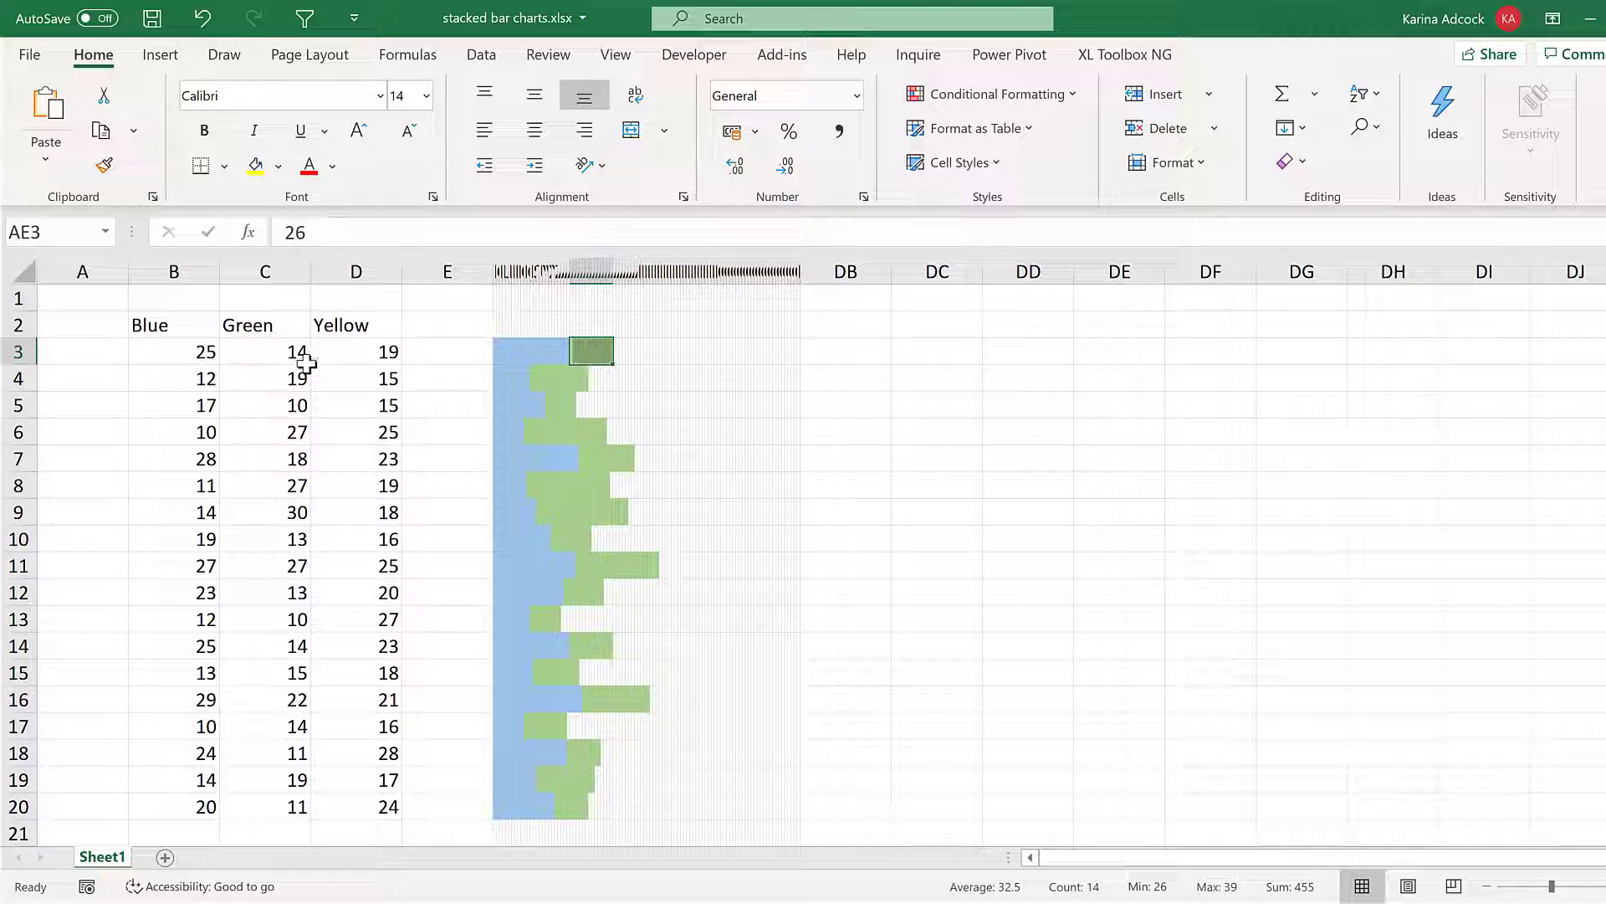
{"action": "left_click", "coordinate": [499, 350]}
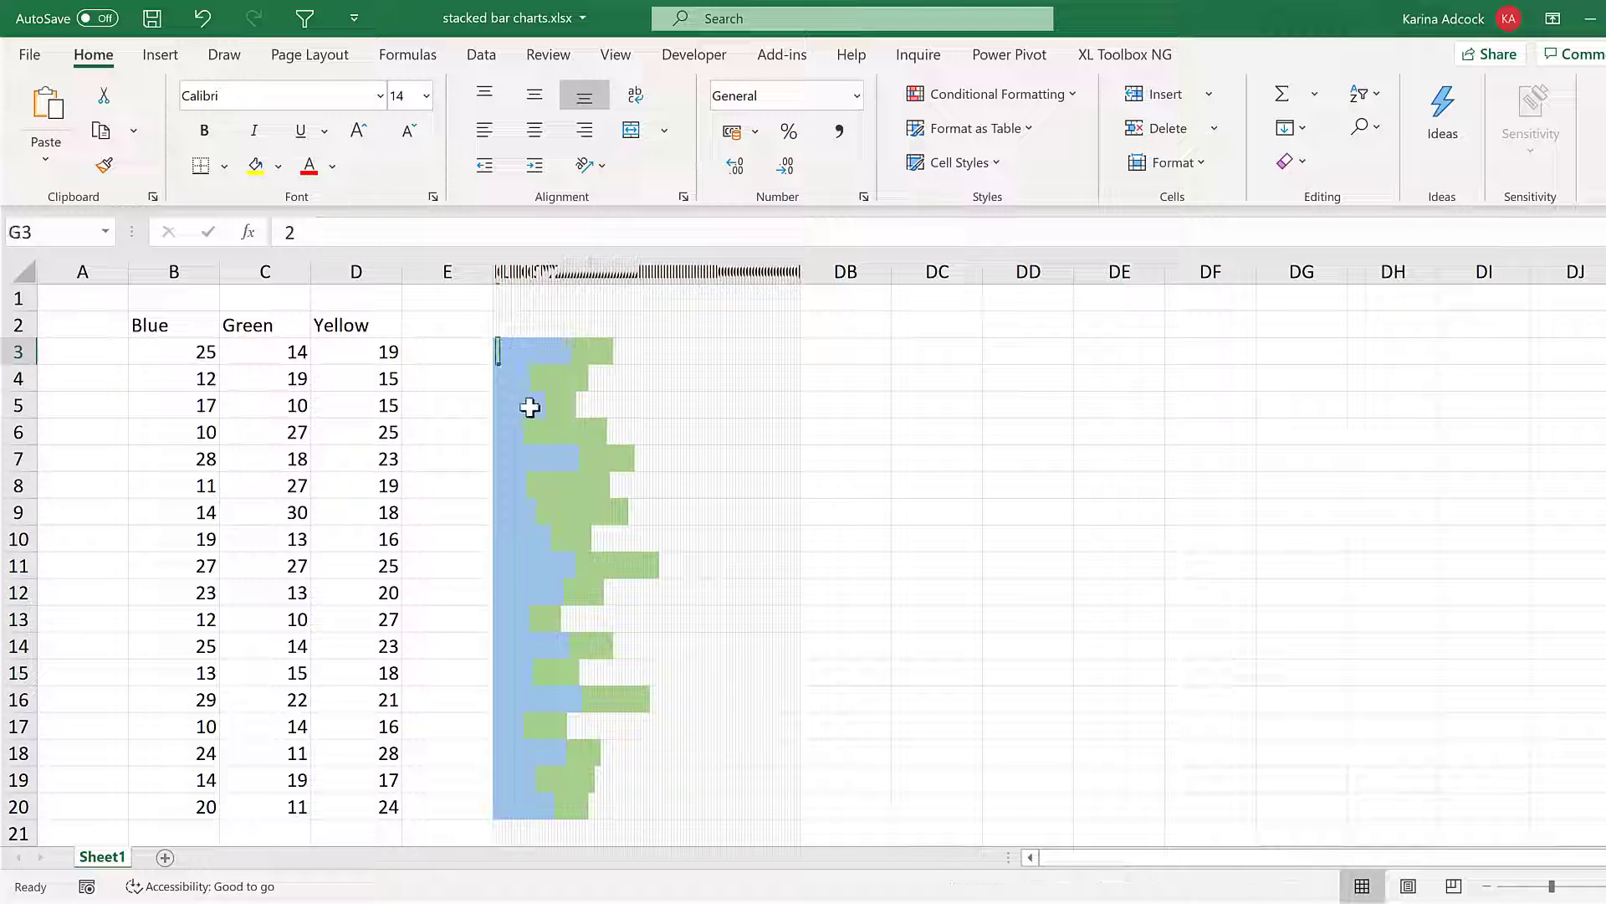
{"action": "key", "text": "Left"}
{"action": "key", "text": "ctrl+a"}
{"action": "left_click", "coordinate": [1018, 102]}
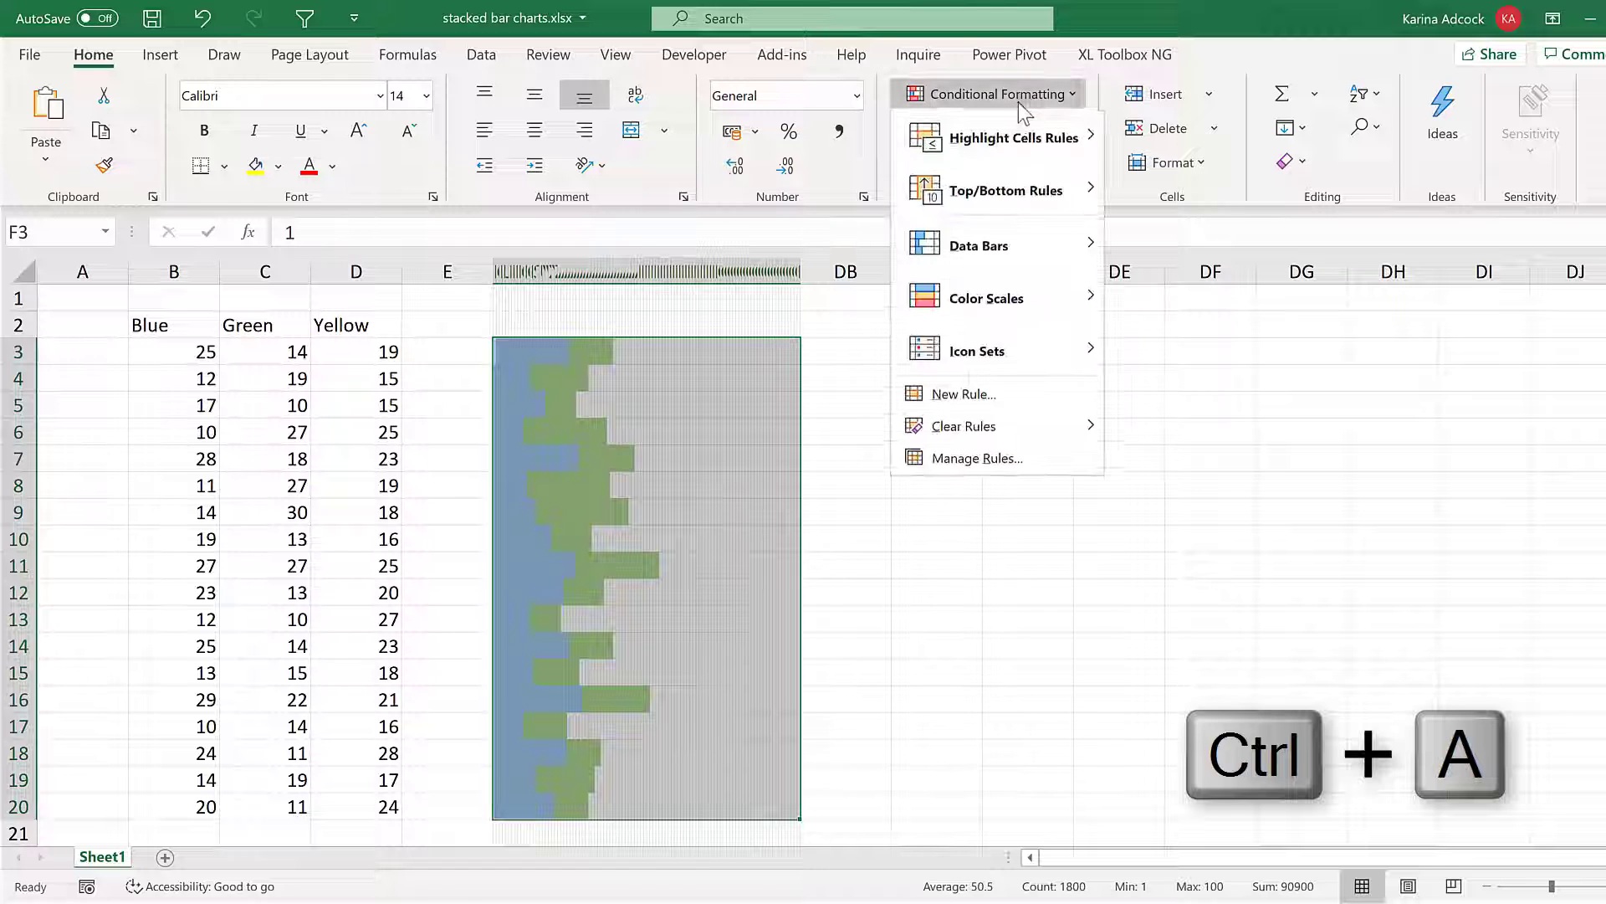
{"action": "left_click", "coordinate": [1024, 398]}
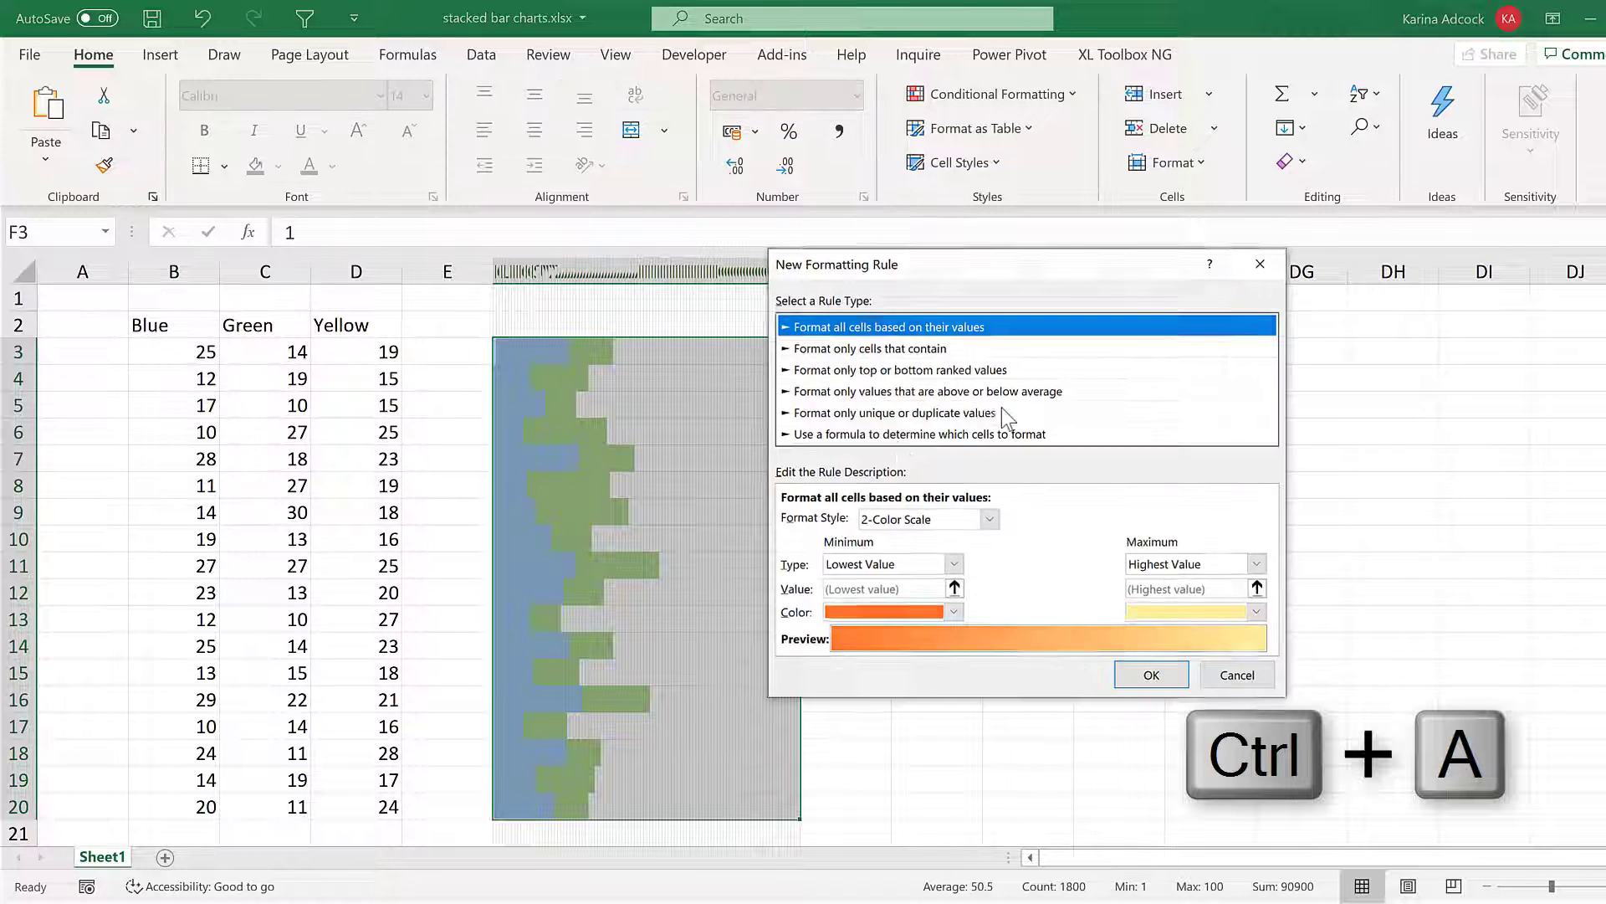
{"action": "left_click", "coordinate": [903, 435]}
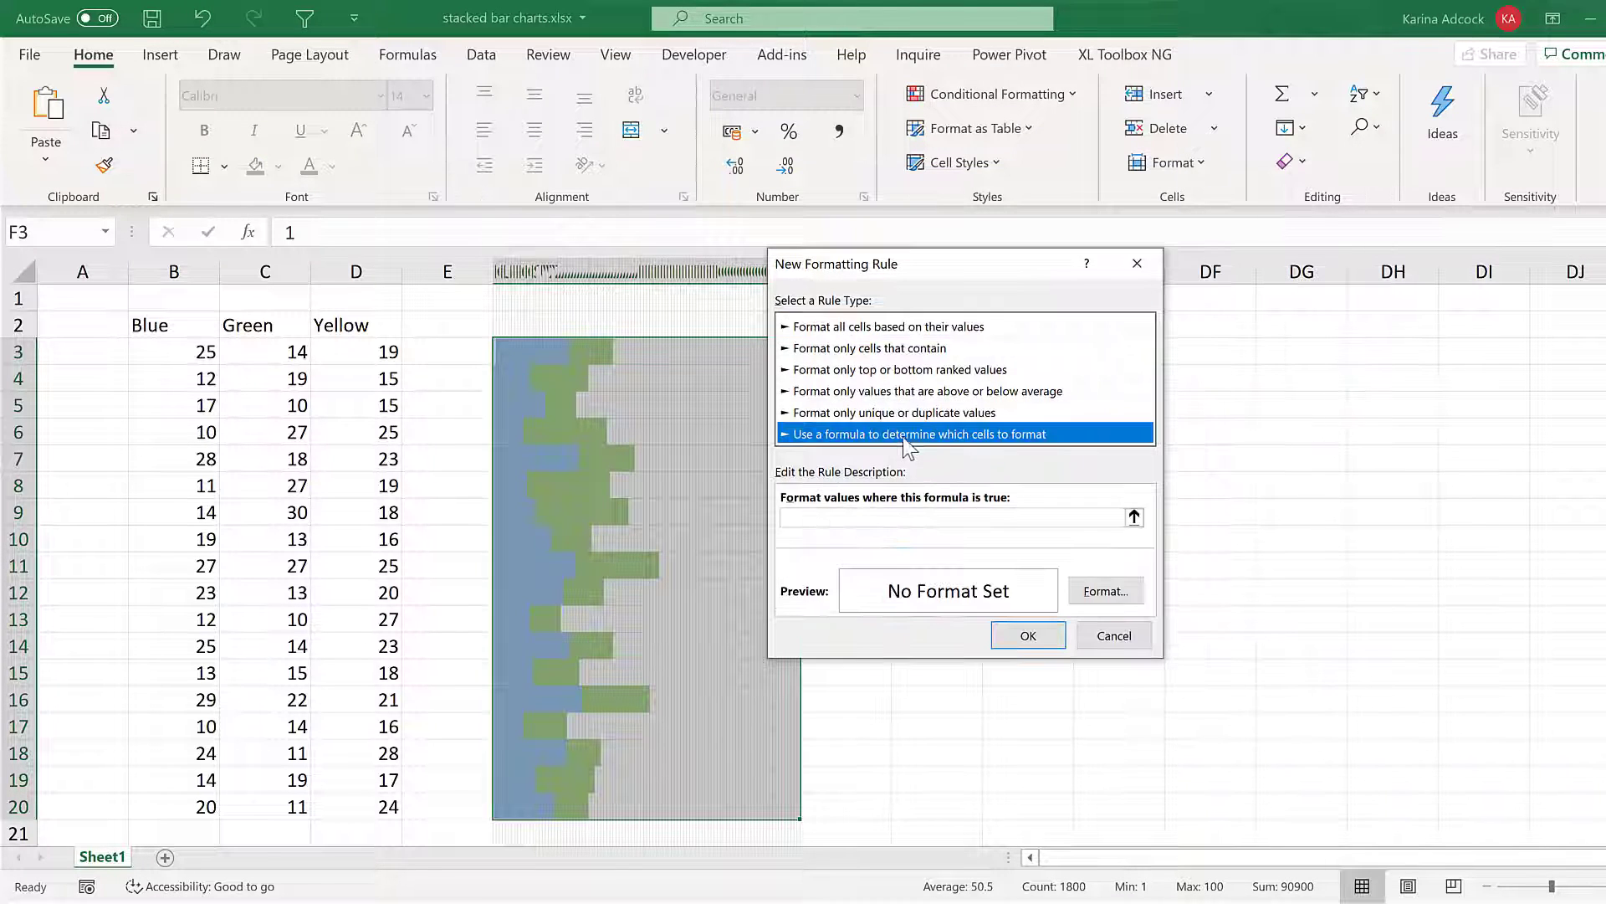
- Enter =F3<=$B3+$C3+$D3 as the third rule's formula, with columns B, C and D absolute and their rows relative
{"action": "left_click", "coordinate": [859, 517]}
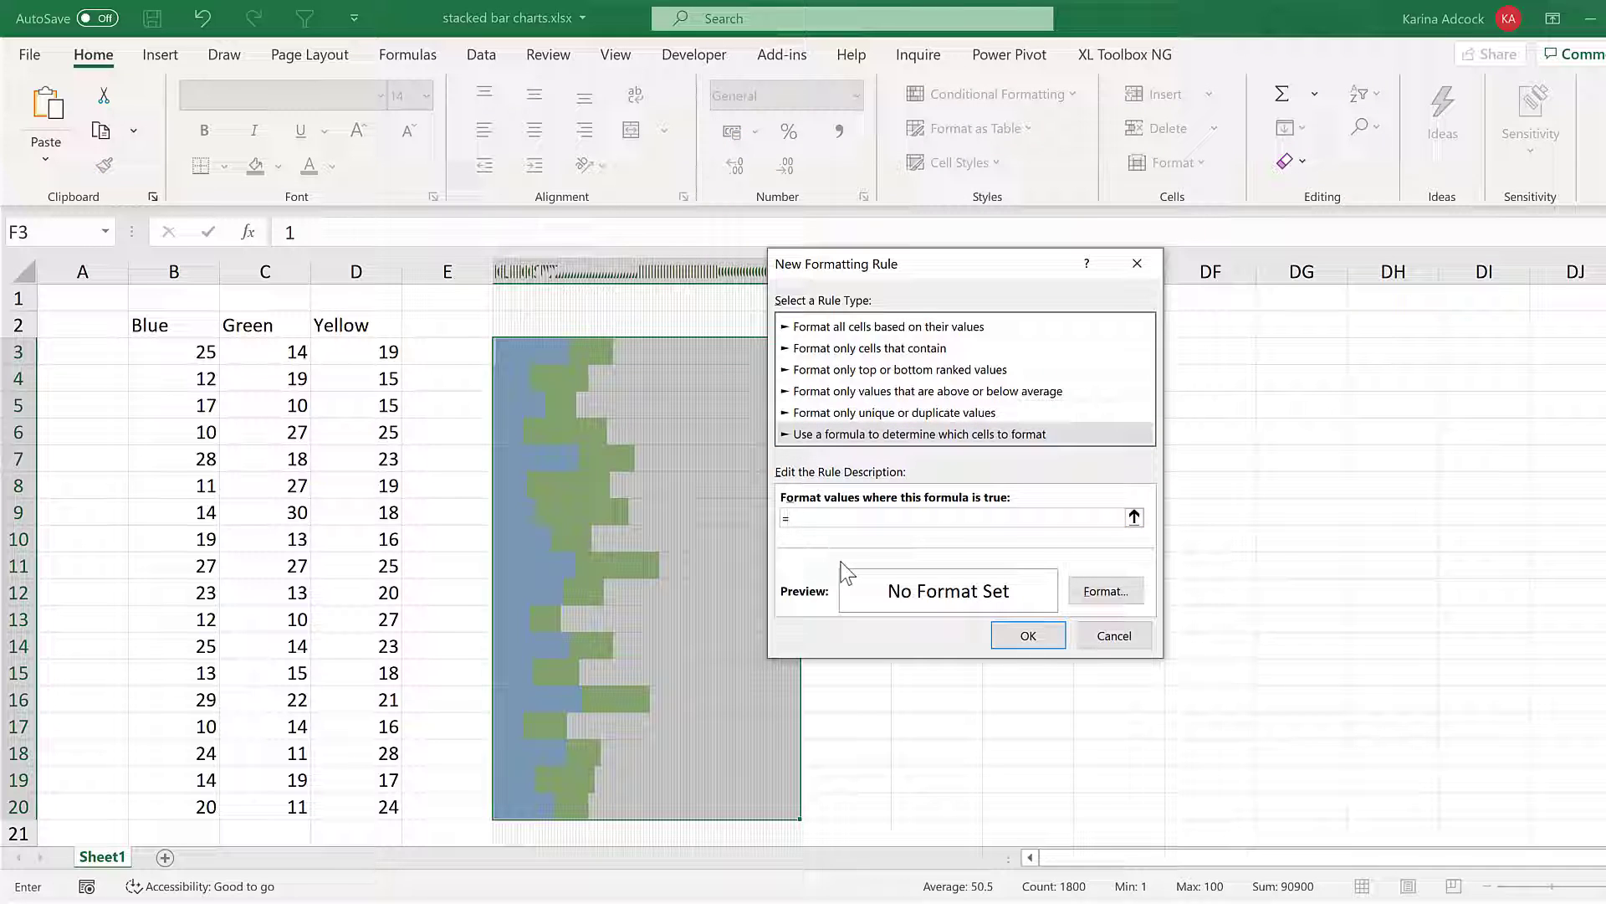
{"action": "type", "text": "=F3<="}
{"action": "left_click", "coordinate": [163, 348]}
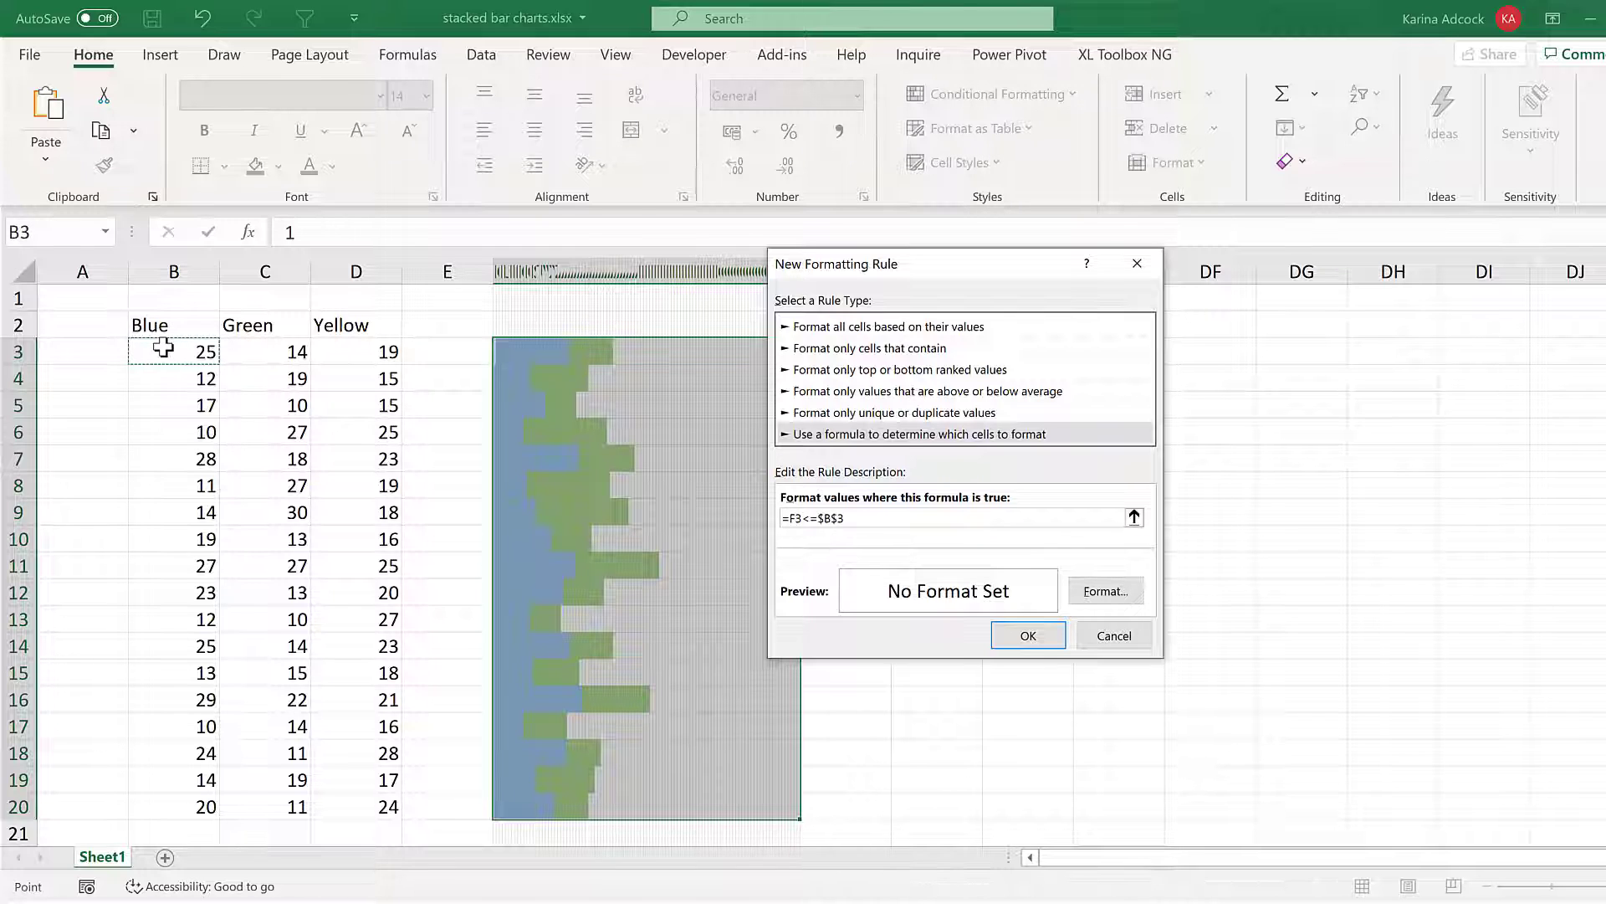
{"action": "type", "text": "+"}
{"action": "left_click", "coordinate": [253, 346]}
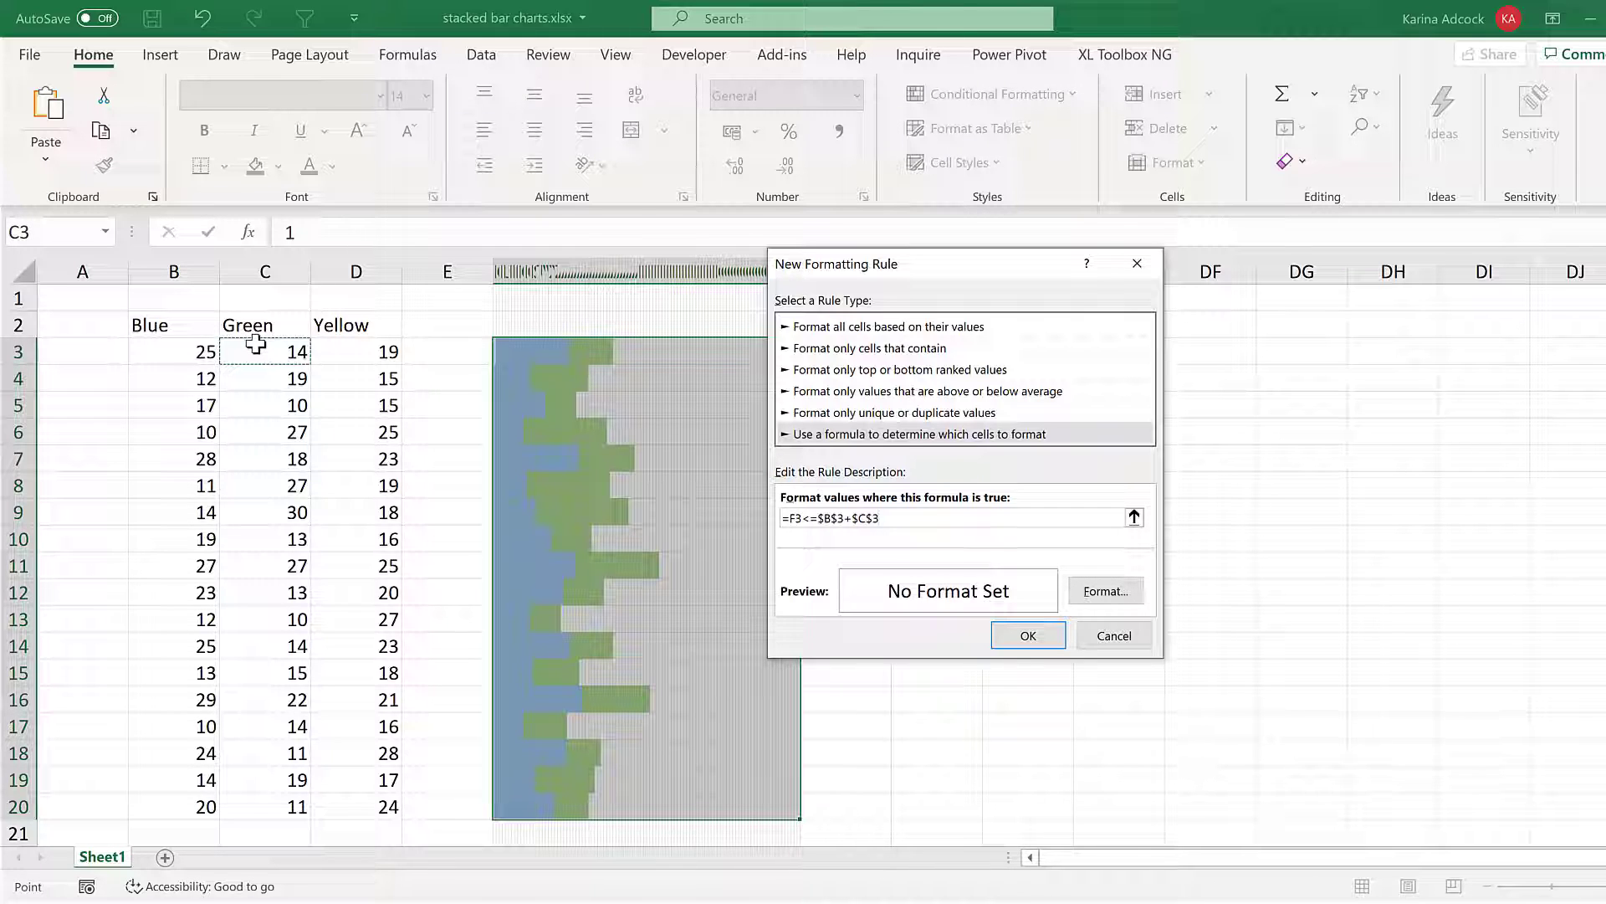
{"action": "type", "text": "+"}
{"action": "left_click", "coordinate": [343, 360]}
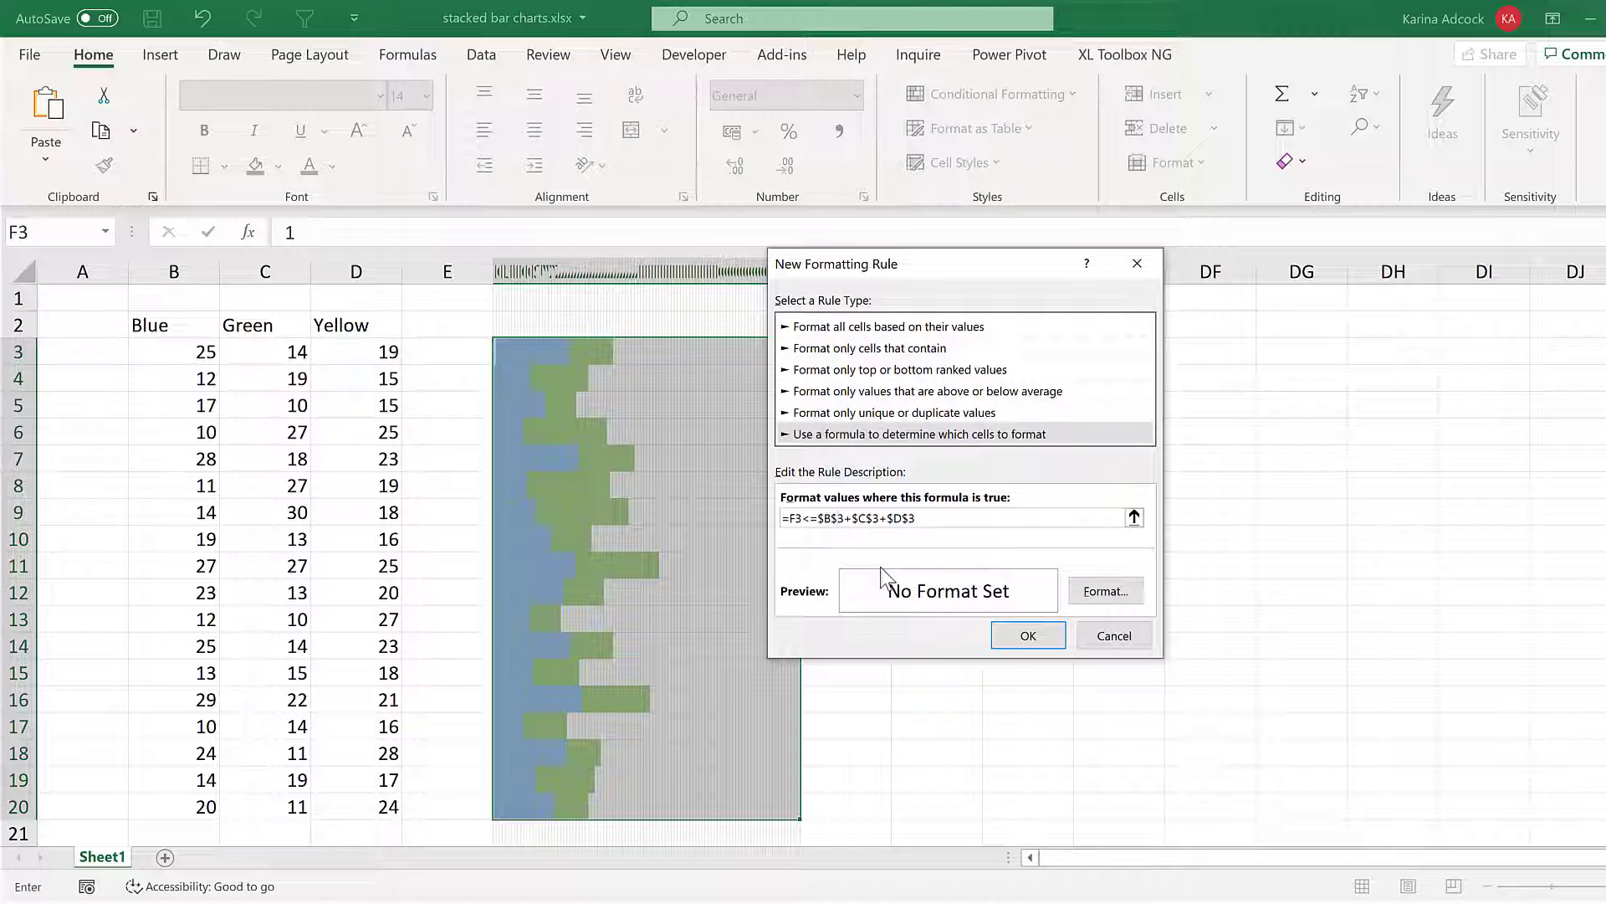
{"action": "key", "text": "BackSpace"}
- Give the third rule a light gold-yellow background fill and apply it to the grid
{"action": "left_click", "coordinate": [1106, 591]}
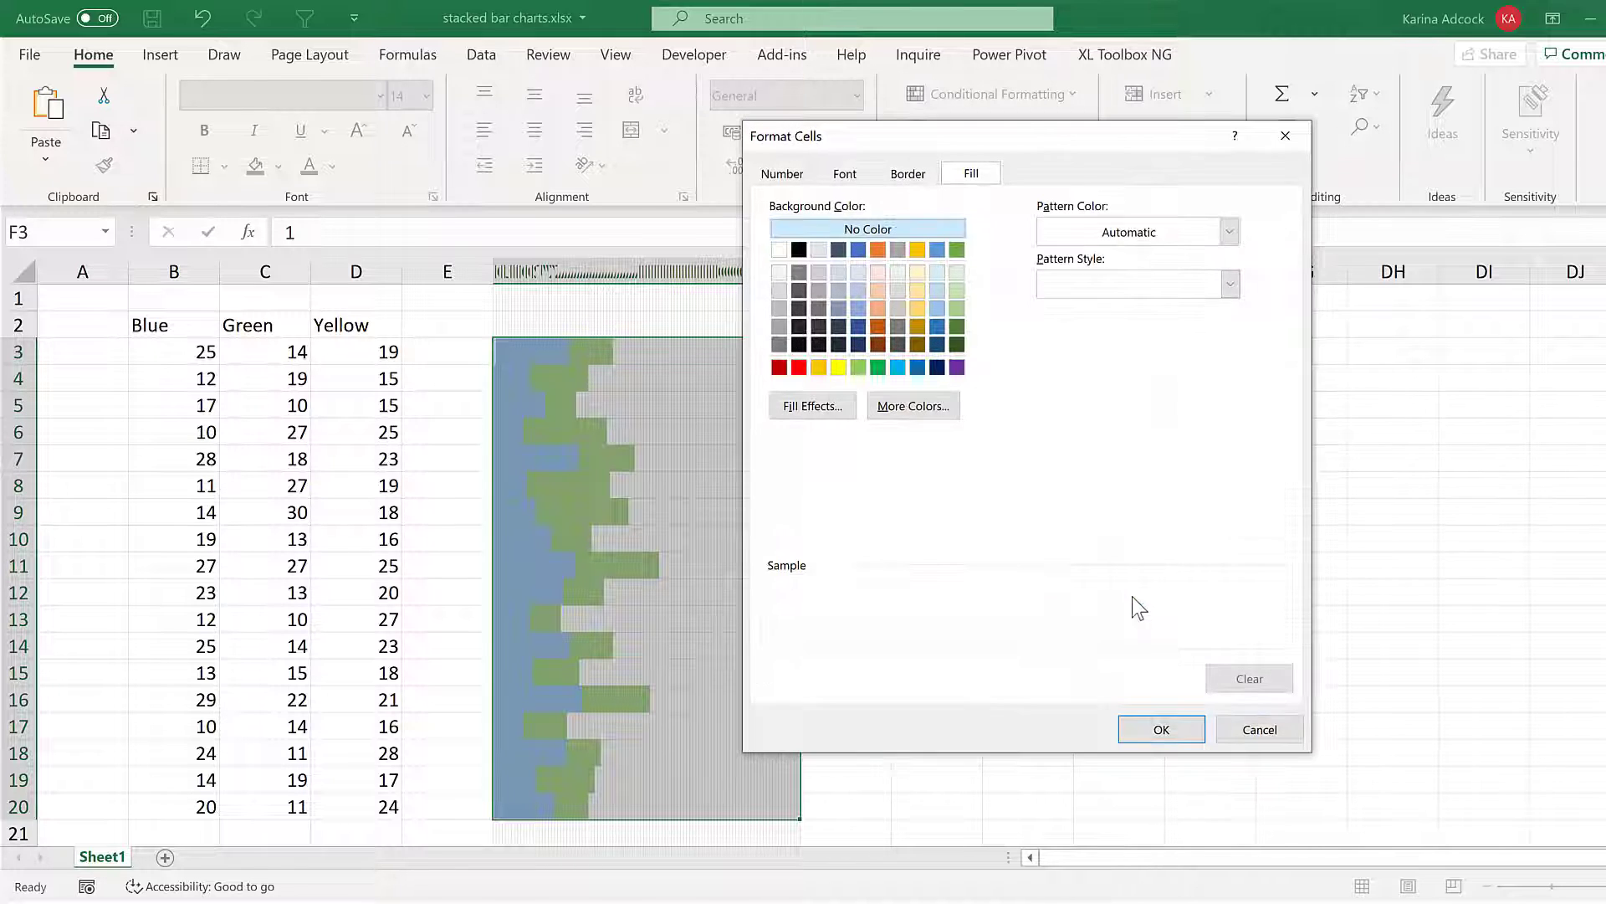
{"action": "left_click", "coordinate": [920, 305]}
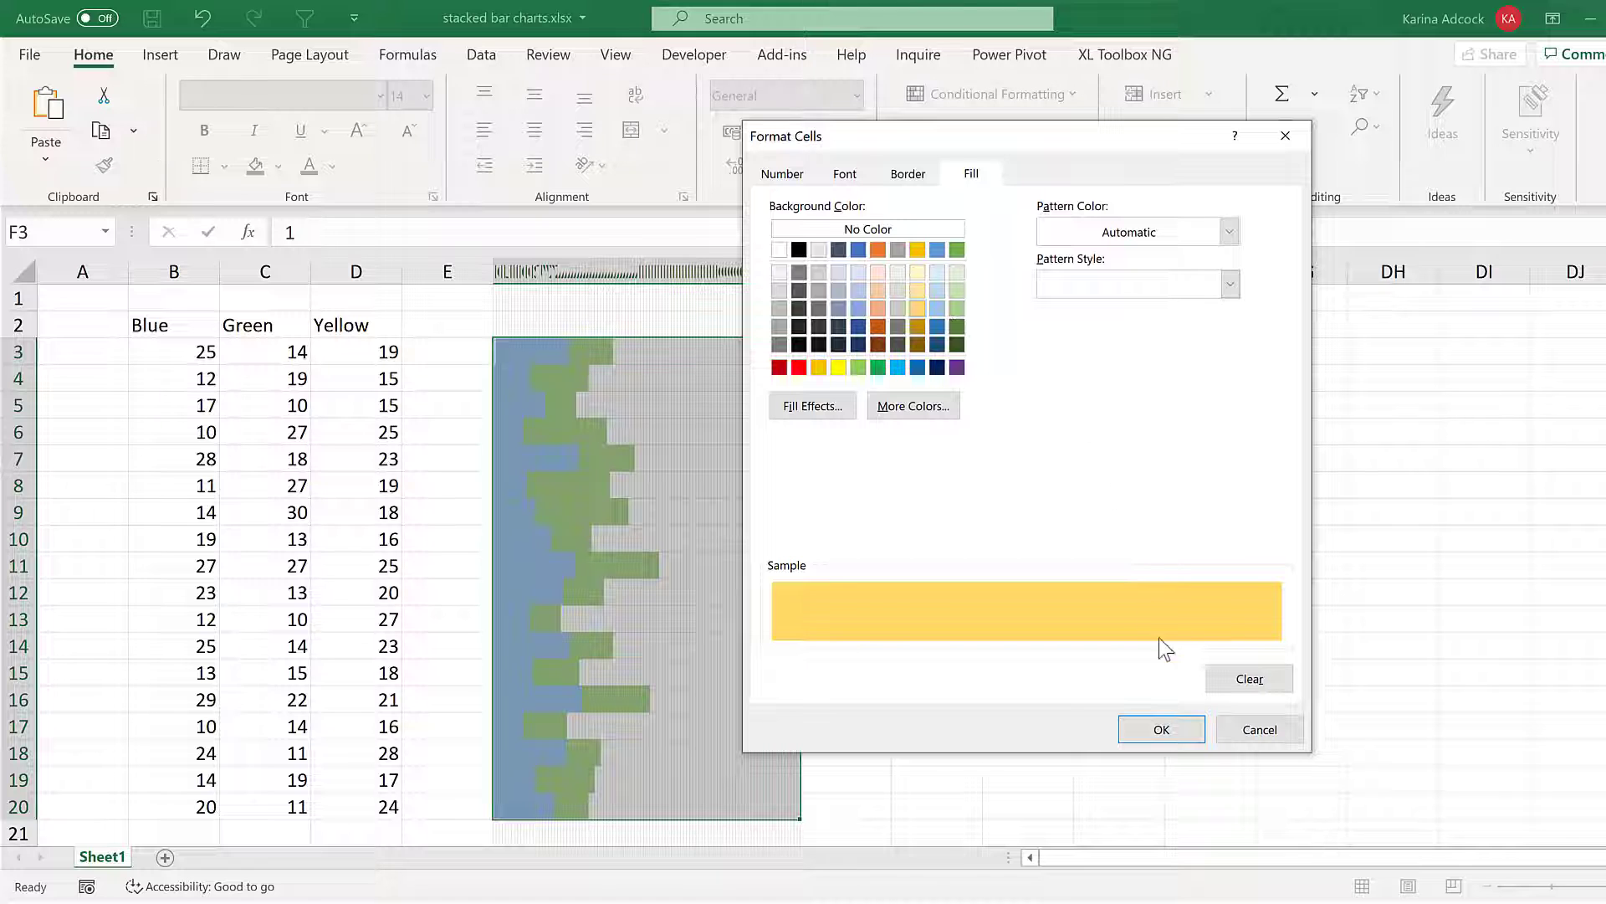
{"action": "left_click", "coordinate": [1162, 728]}
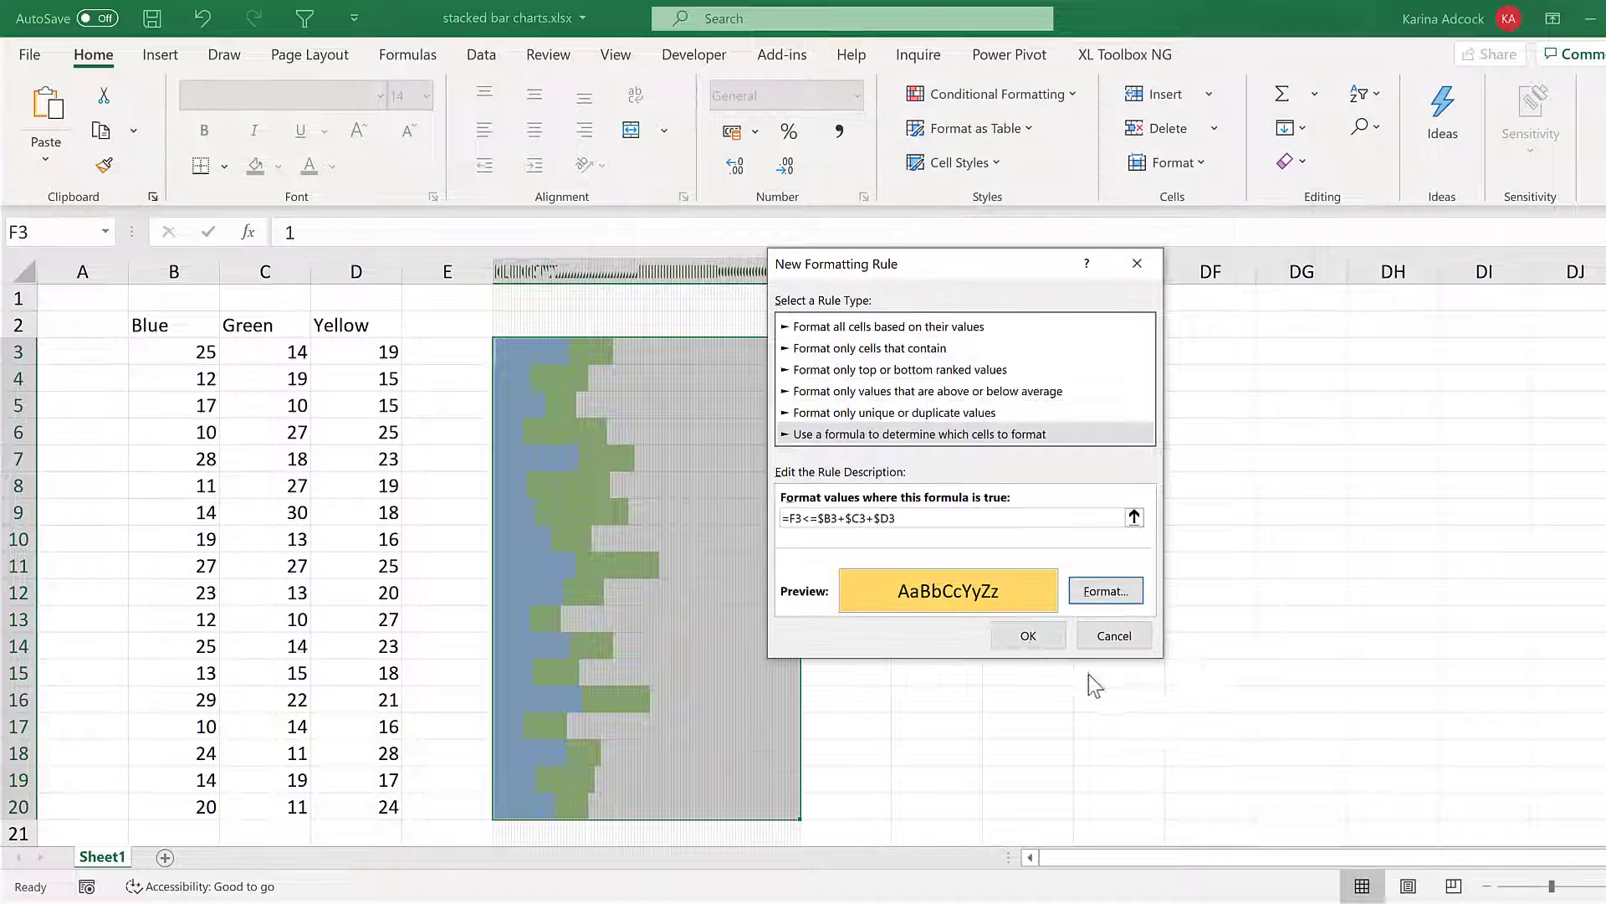
{"action": "left_click", "coordinate": [1026, 636]}
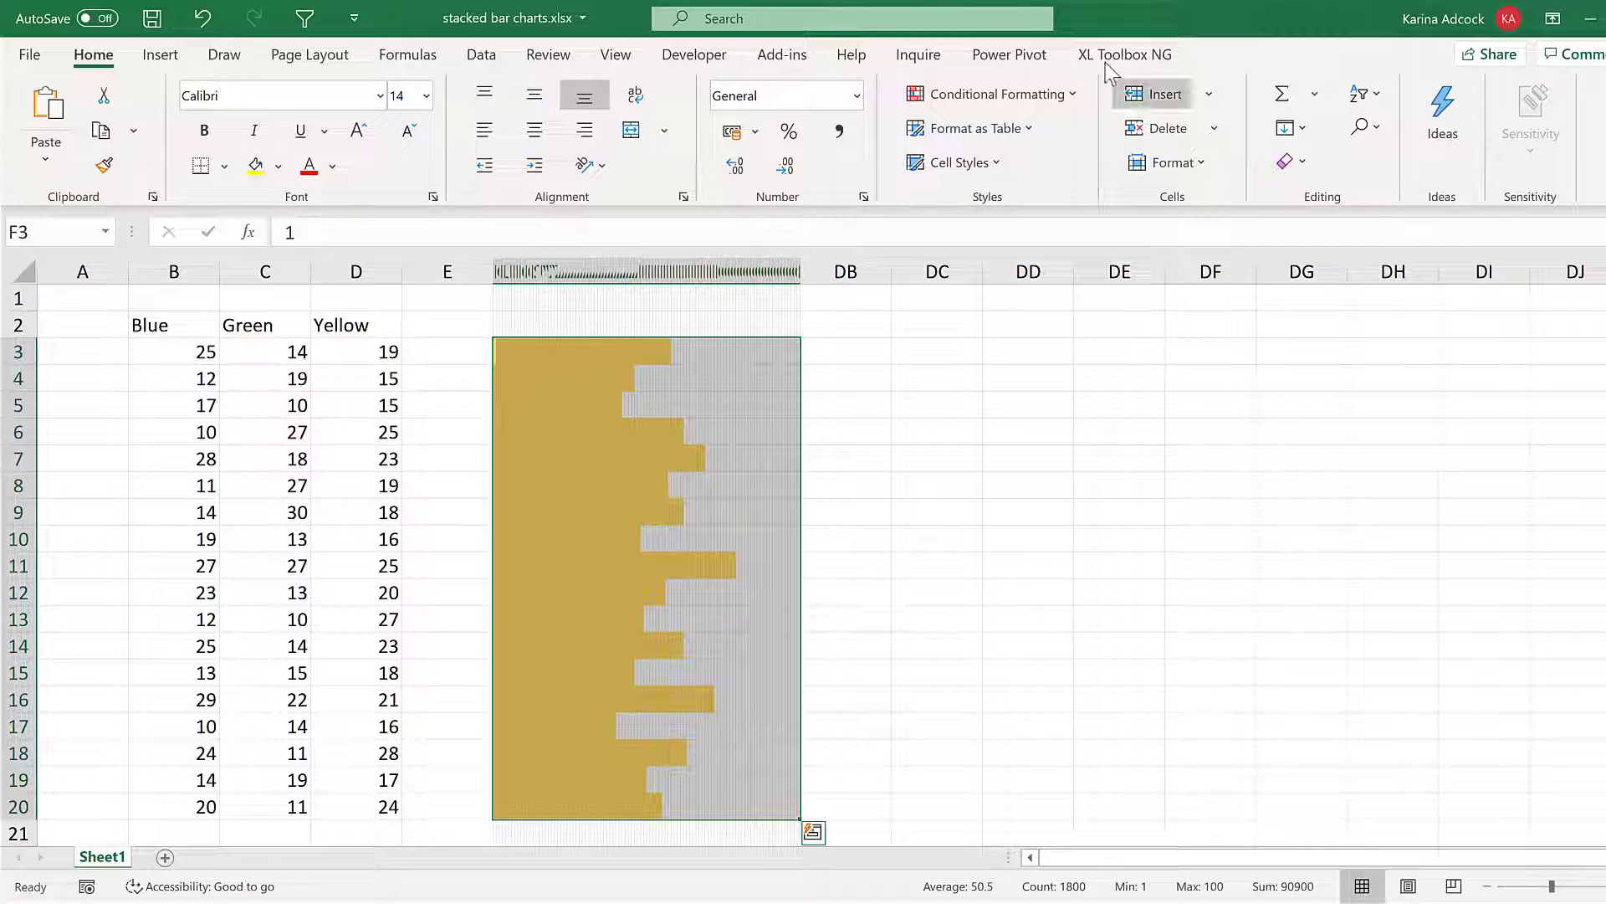
- Reorder the grid's conditional formatting rules so the yellow rule comes last, below the blue and green ones, and apply the order
{"action": "left_click", "coordinate": [1069, 91]}
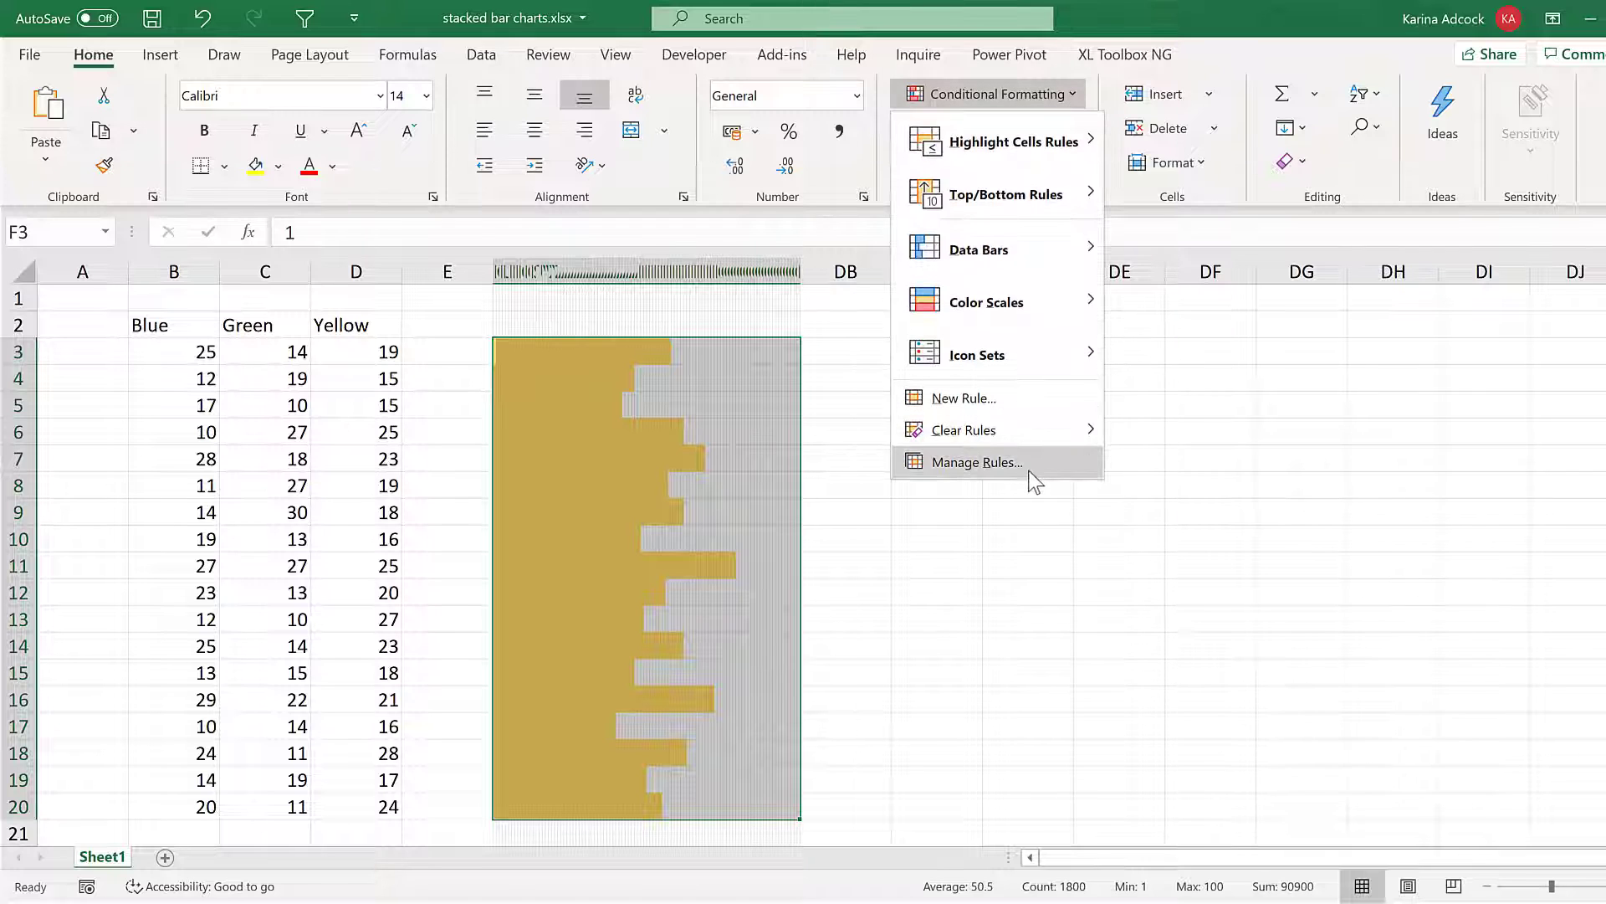
{"action": "left_click", "coordinate": [1034, 479]}
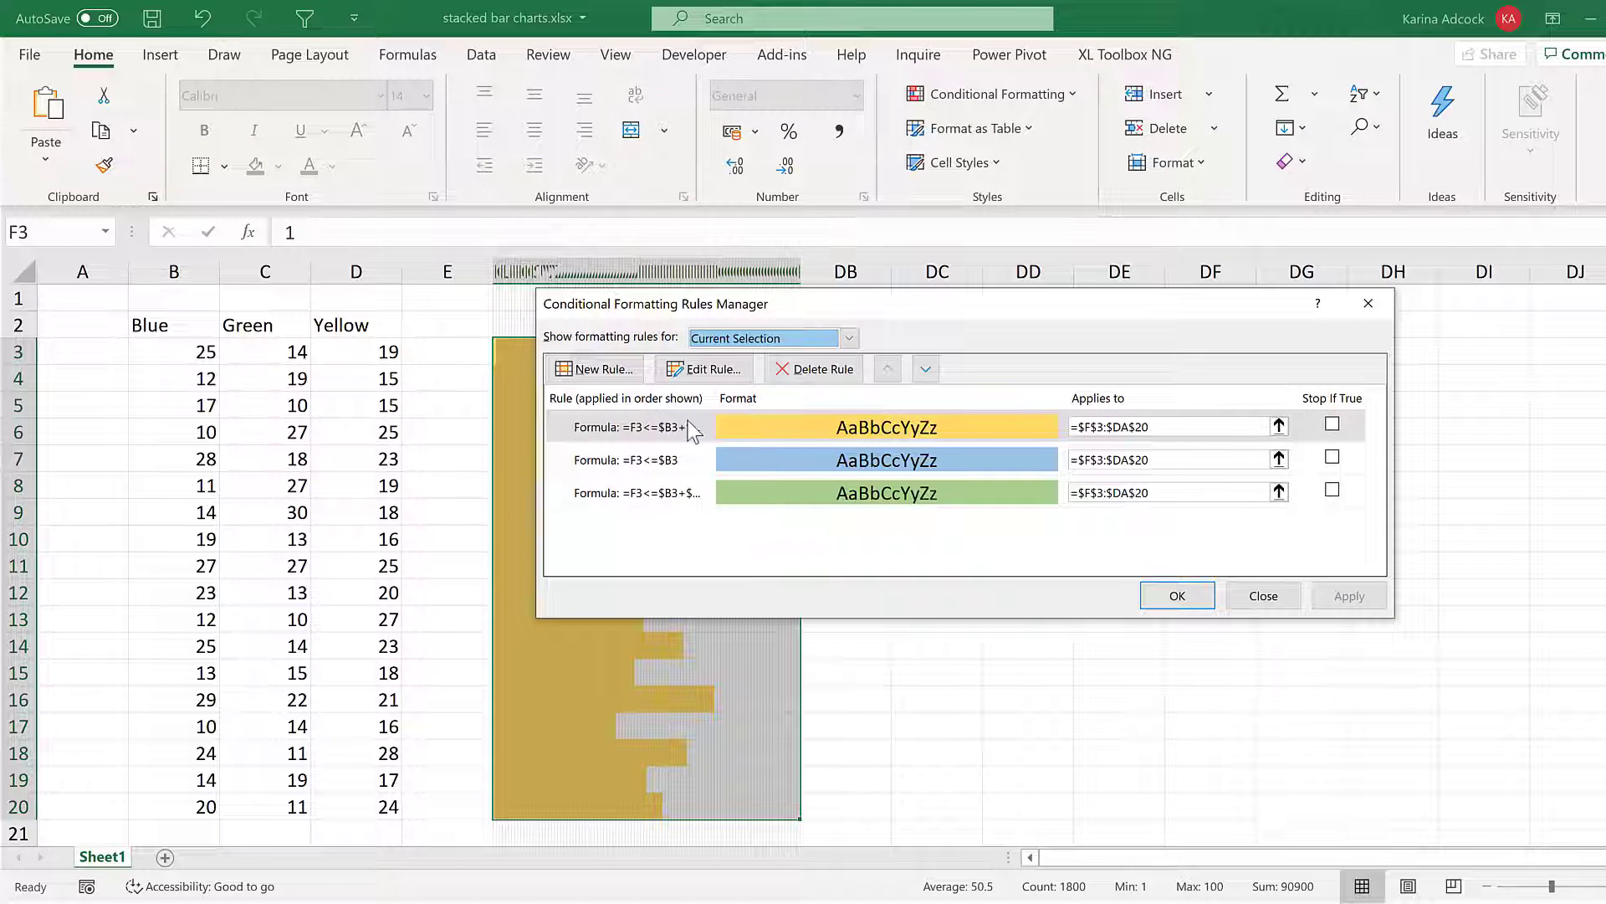
{"action": "left_click", "coordinate": [690, 428]}
{"action": "left_click", "coordinate": [926, 369]}
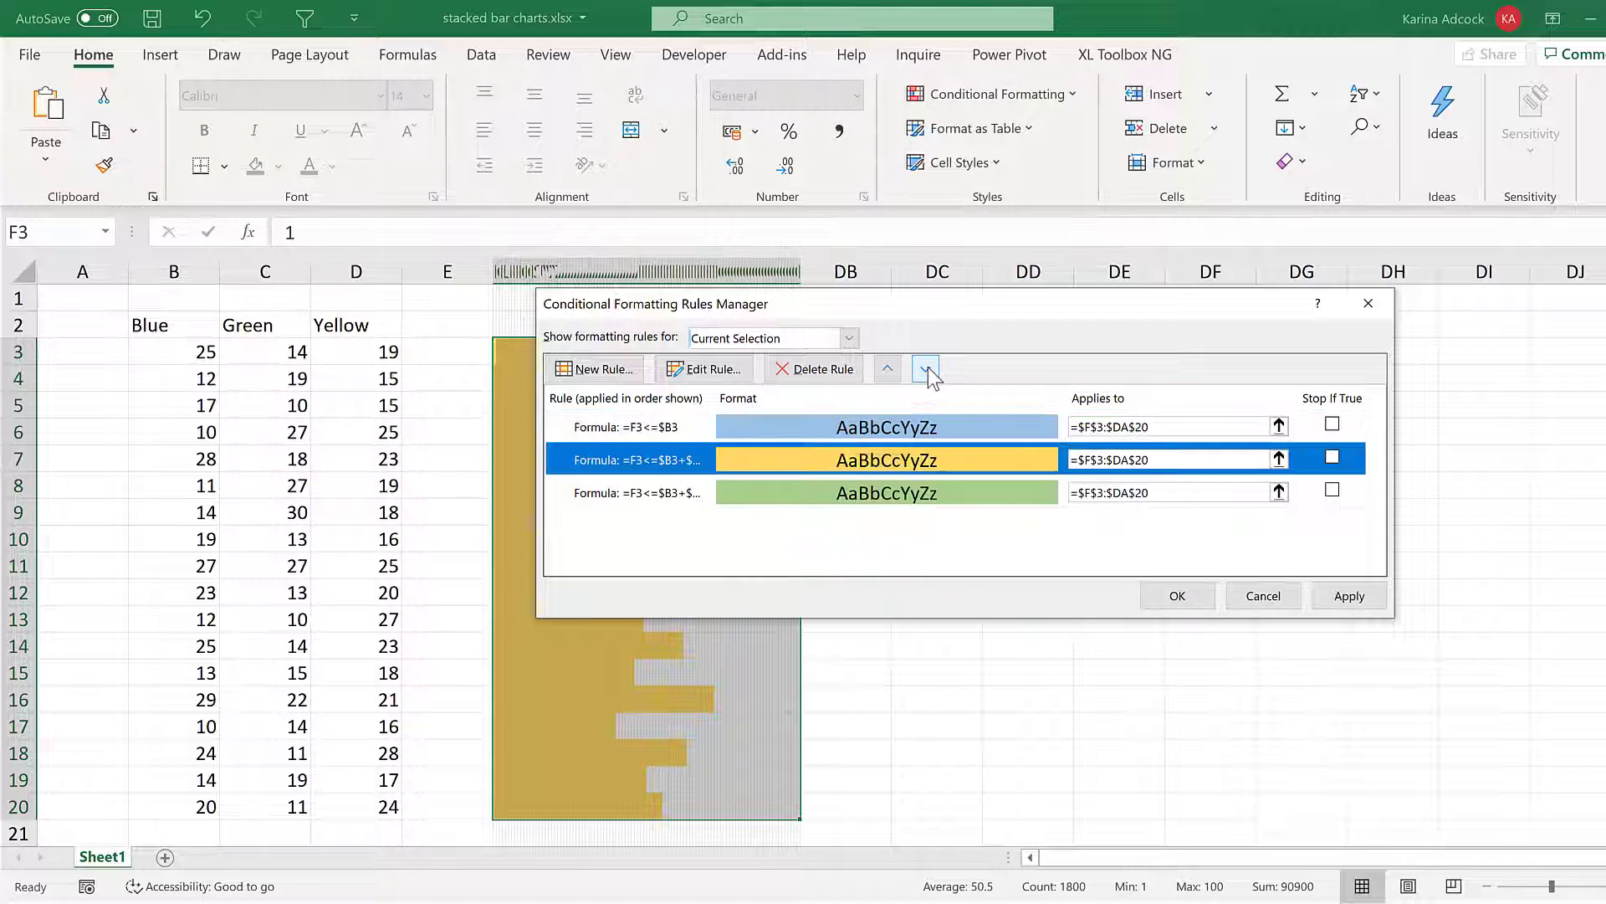
{"action": "left_click", "coordinate": [926, 369]}
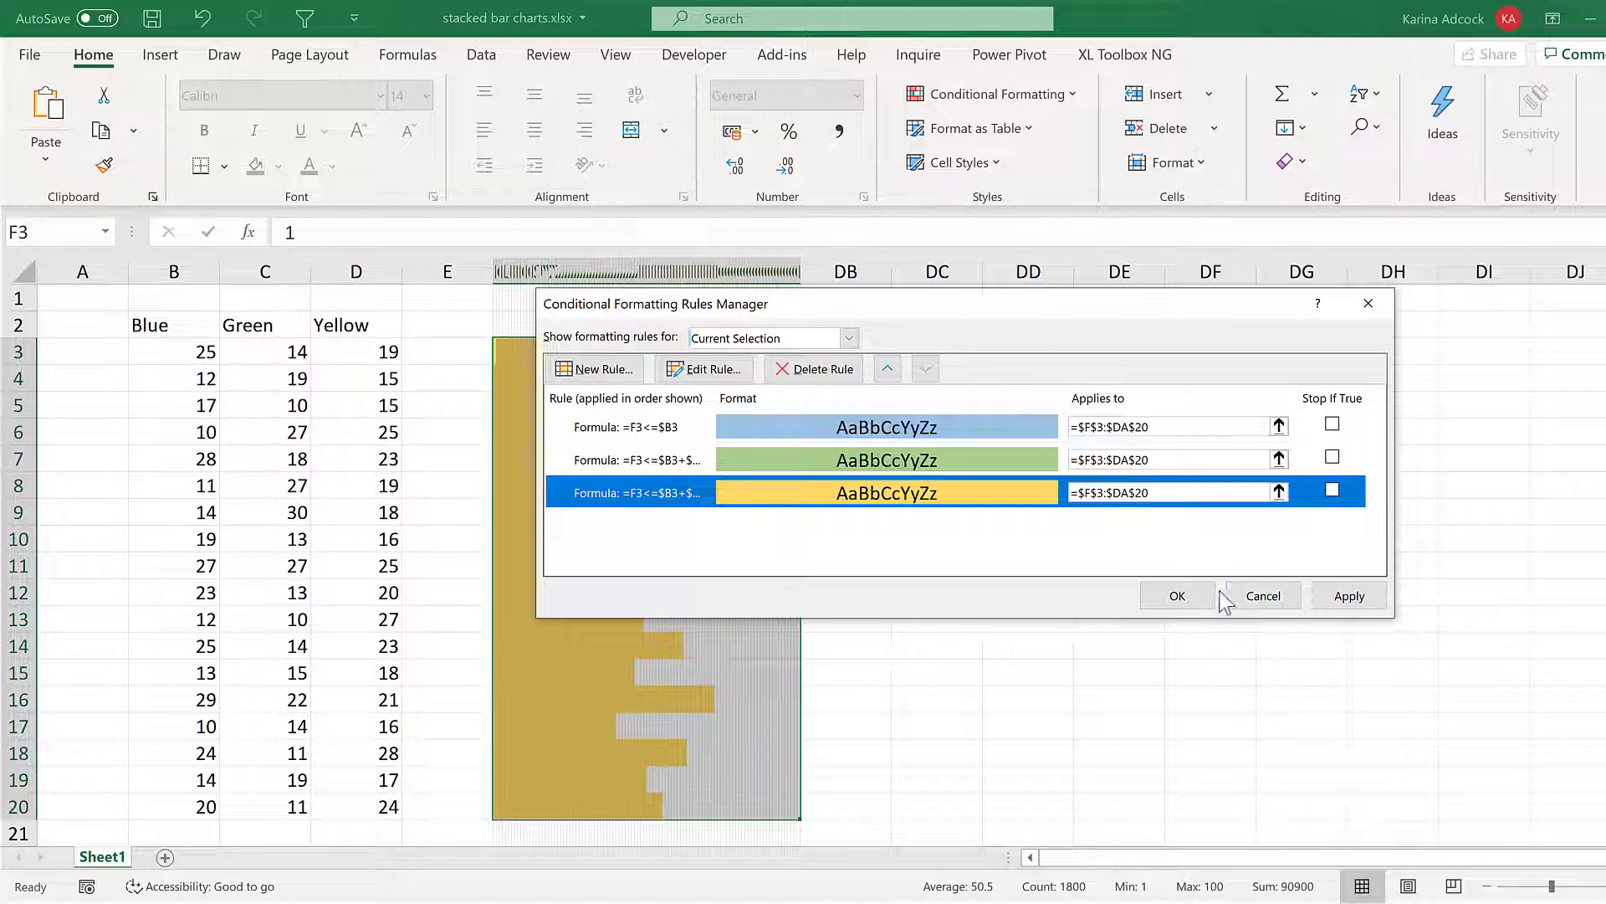
{"action": "left_click", "coordinate": [1176, 596]}
{"action": "left_click", "coordinate": [939, 417]}
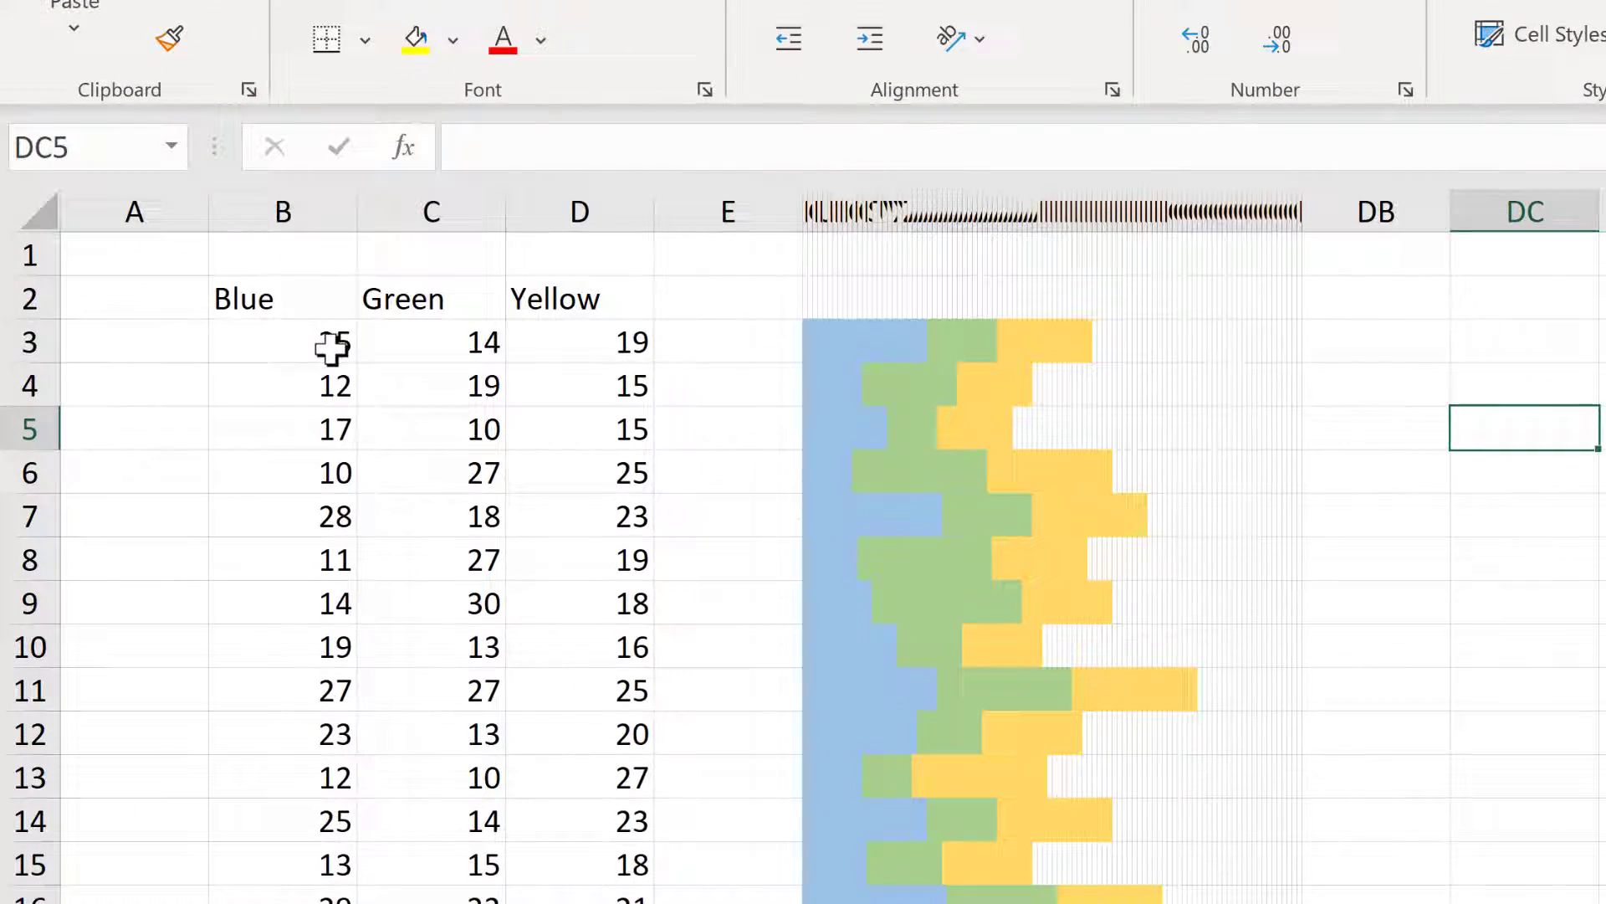
- Test the bars by changing the row 3 values to 50 for Blue, 5 for Green and 45 for Yellow
{"action": "left_click", "coordinate": [200, 351]}
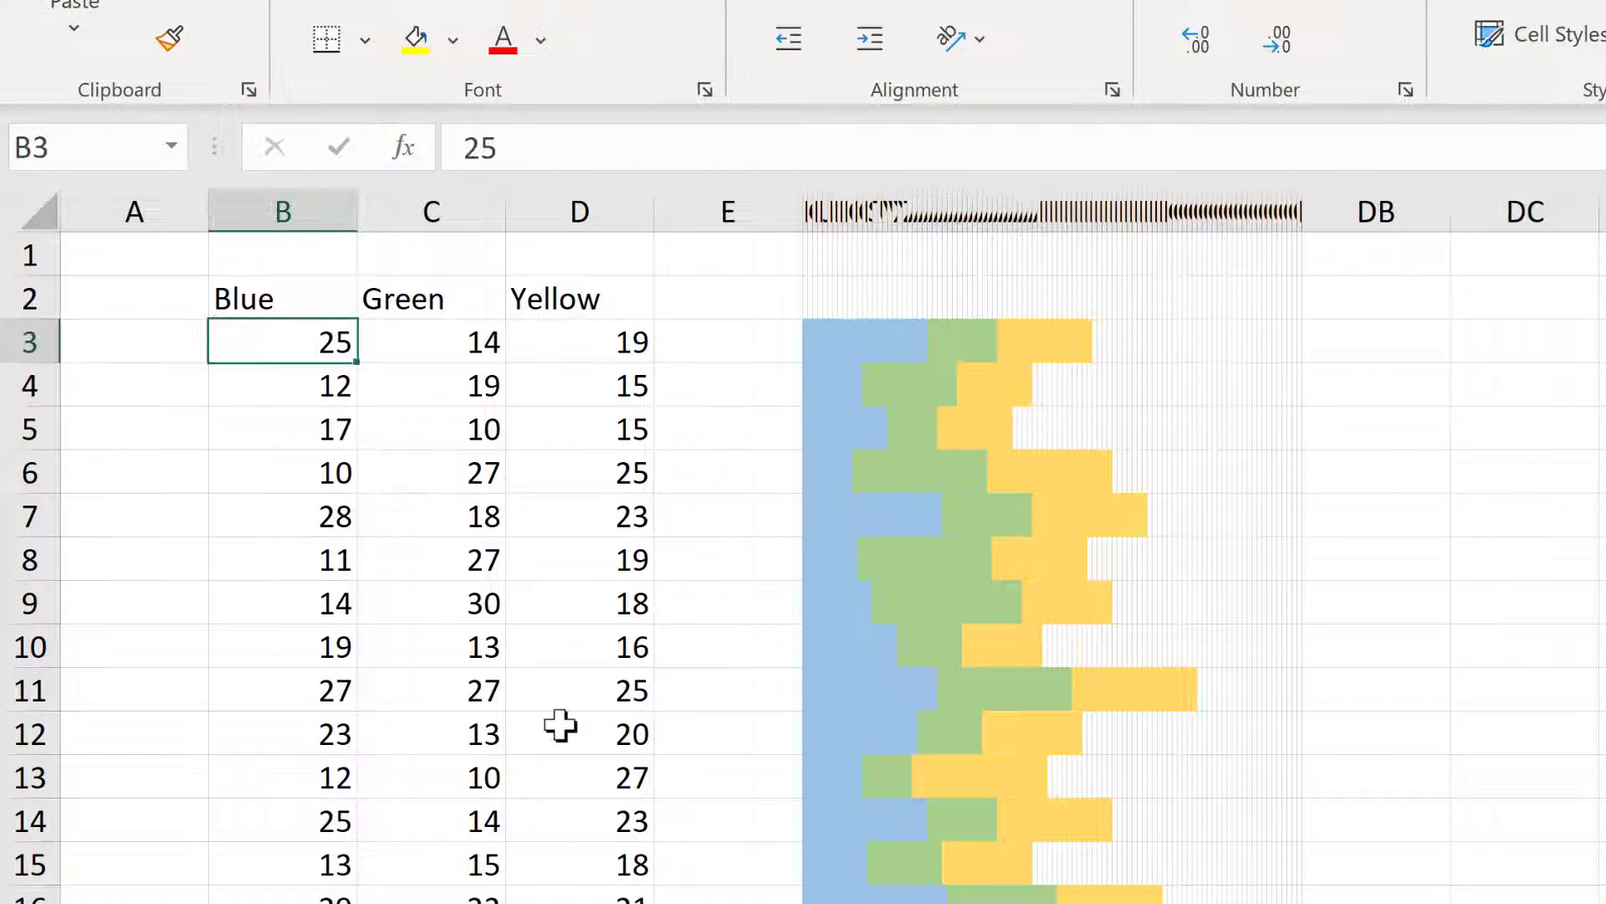
{"action": "type", "text": "50"}
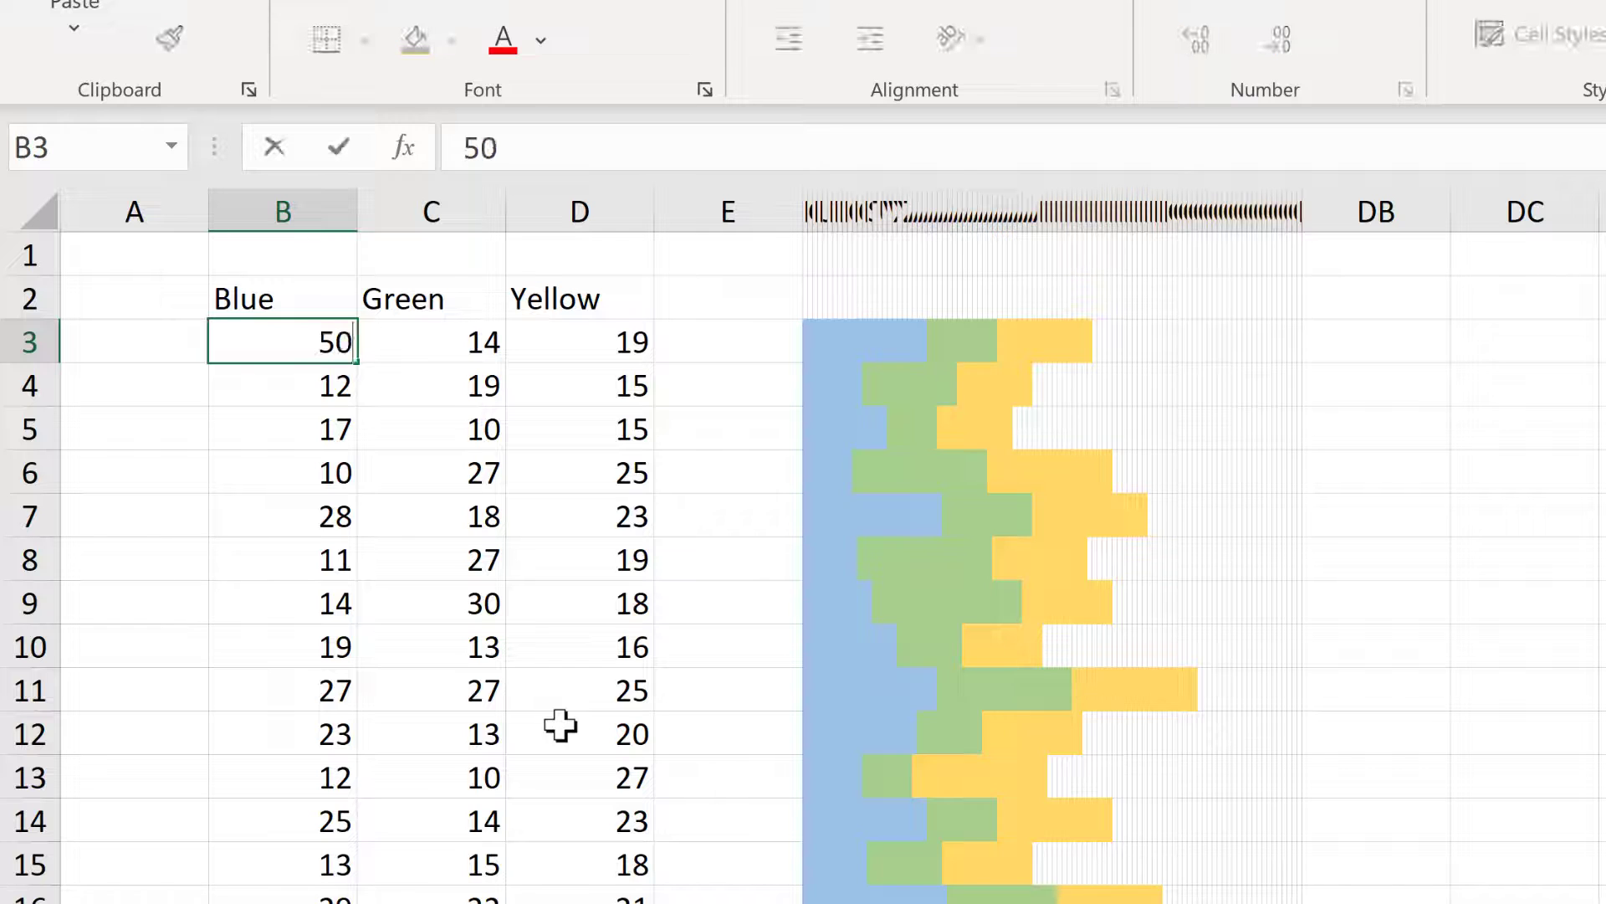
{"action": "key", "text": "Return"}
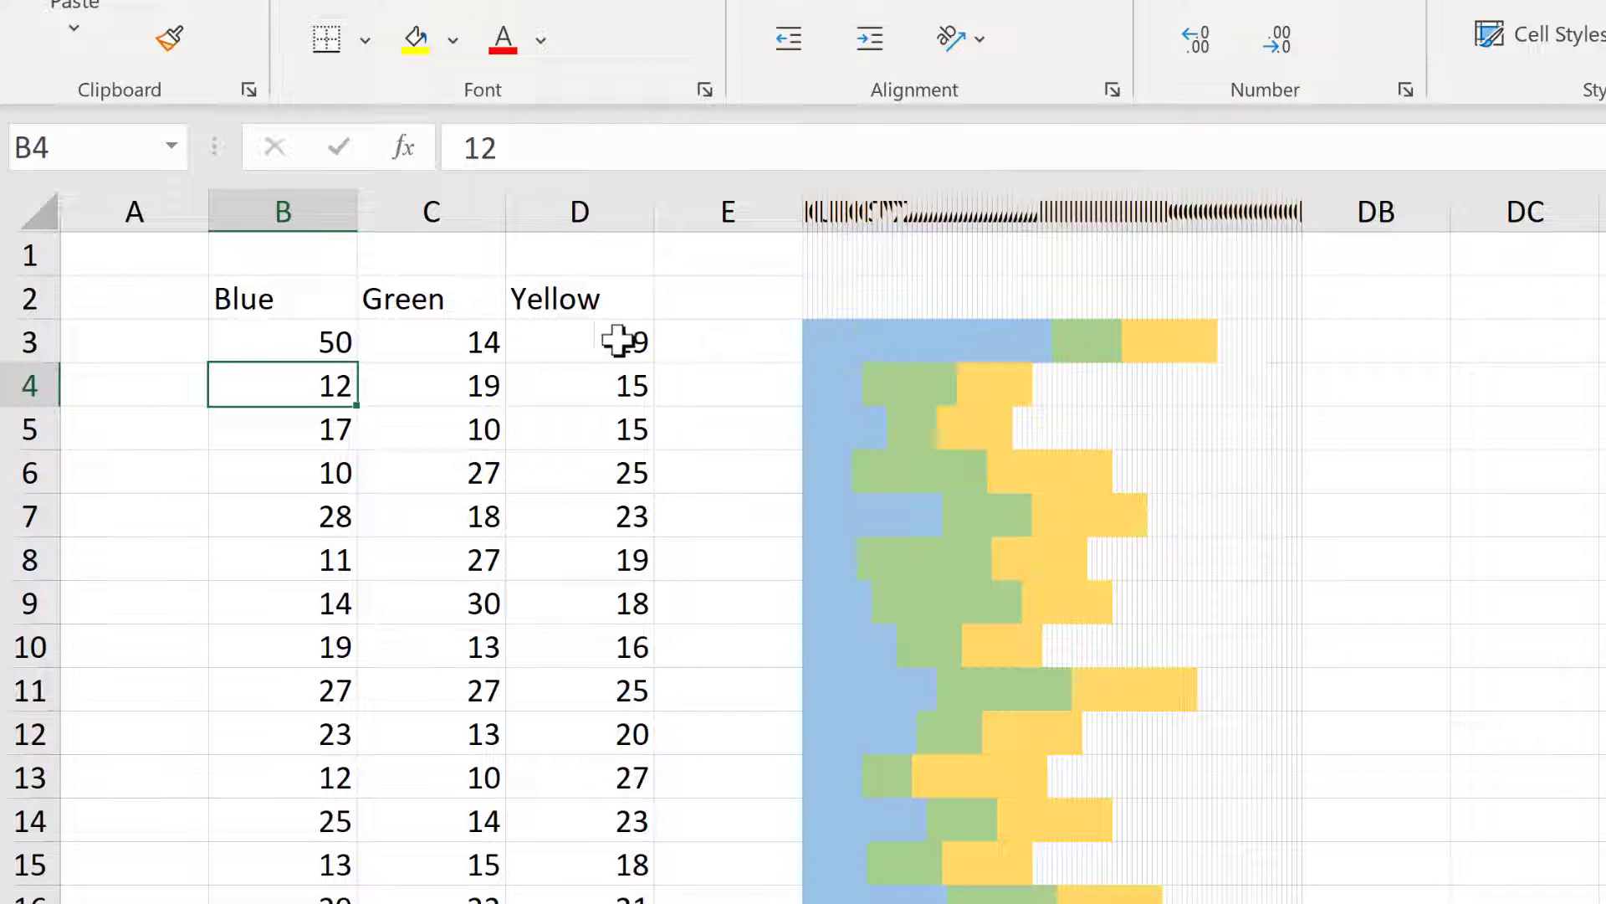
{"action": "left_click", "coordinate": [469, 344]}
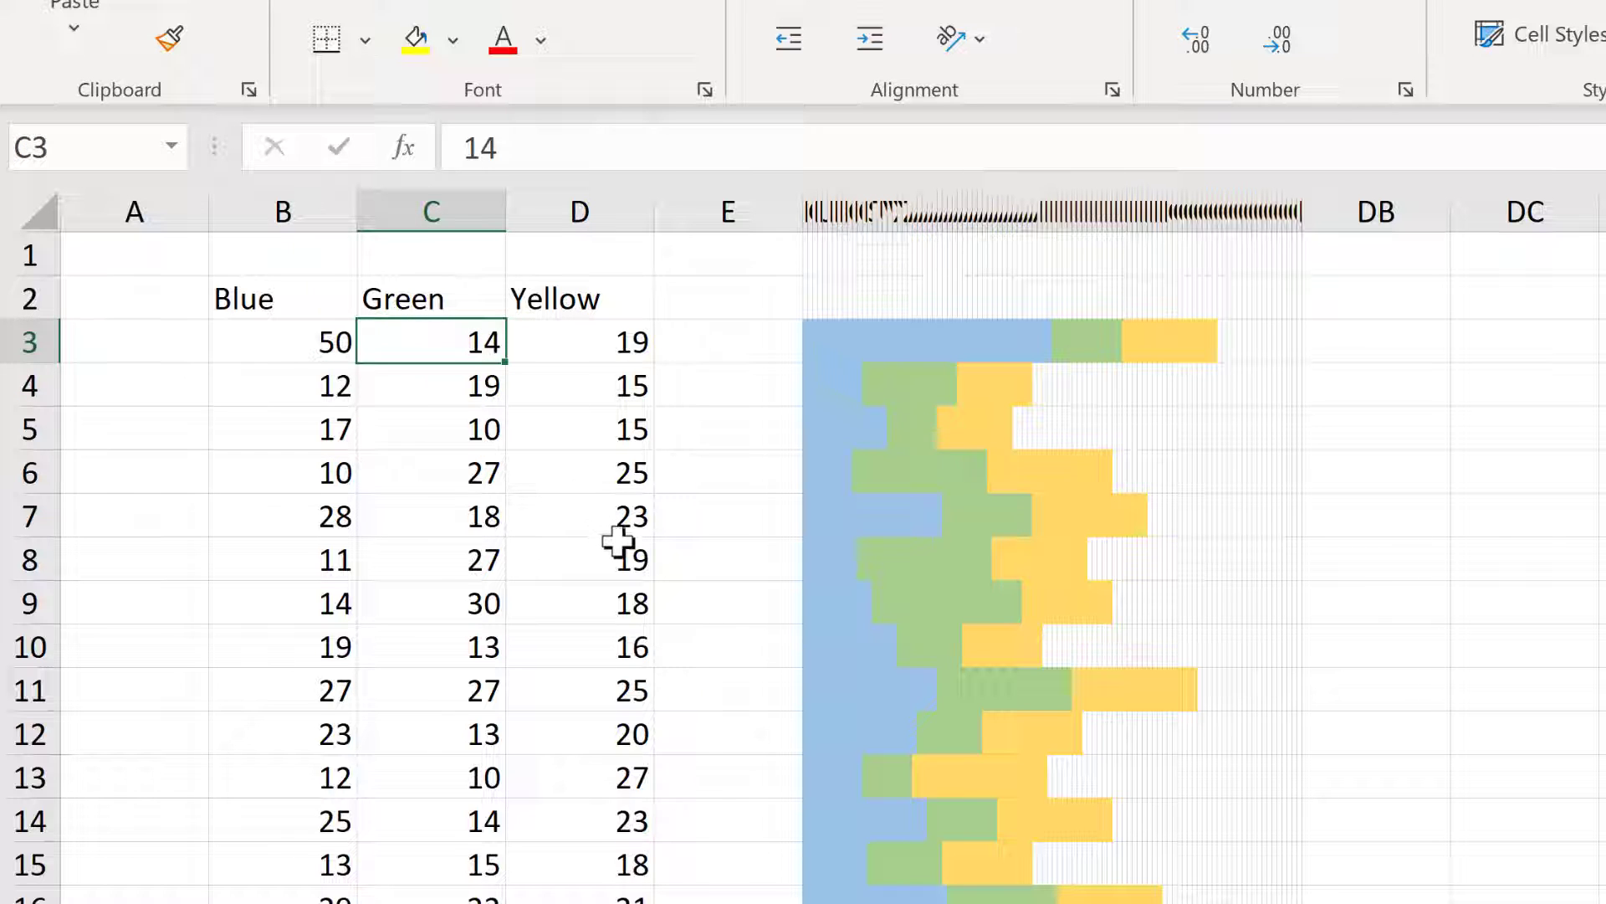
{"action": "type", "text": "5"}
{"action": "key", "text": "Return"}
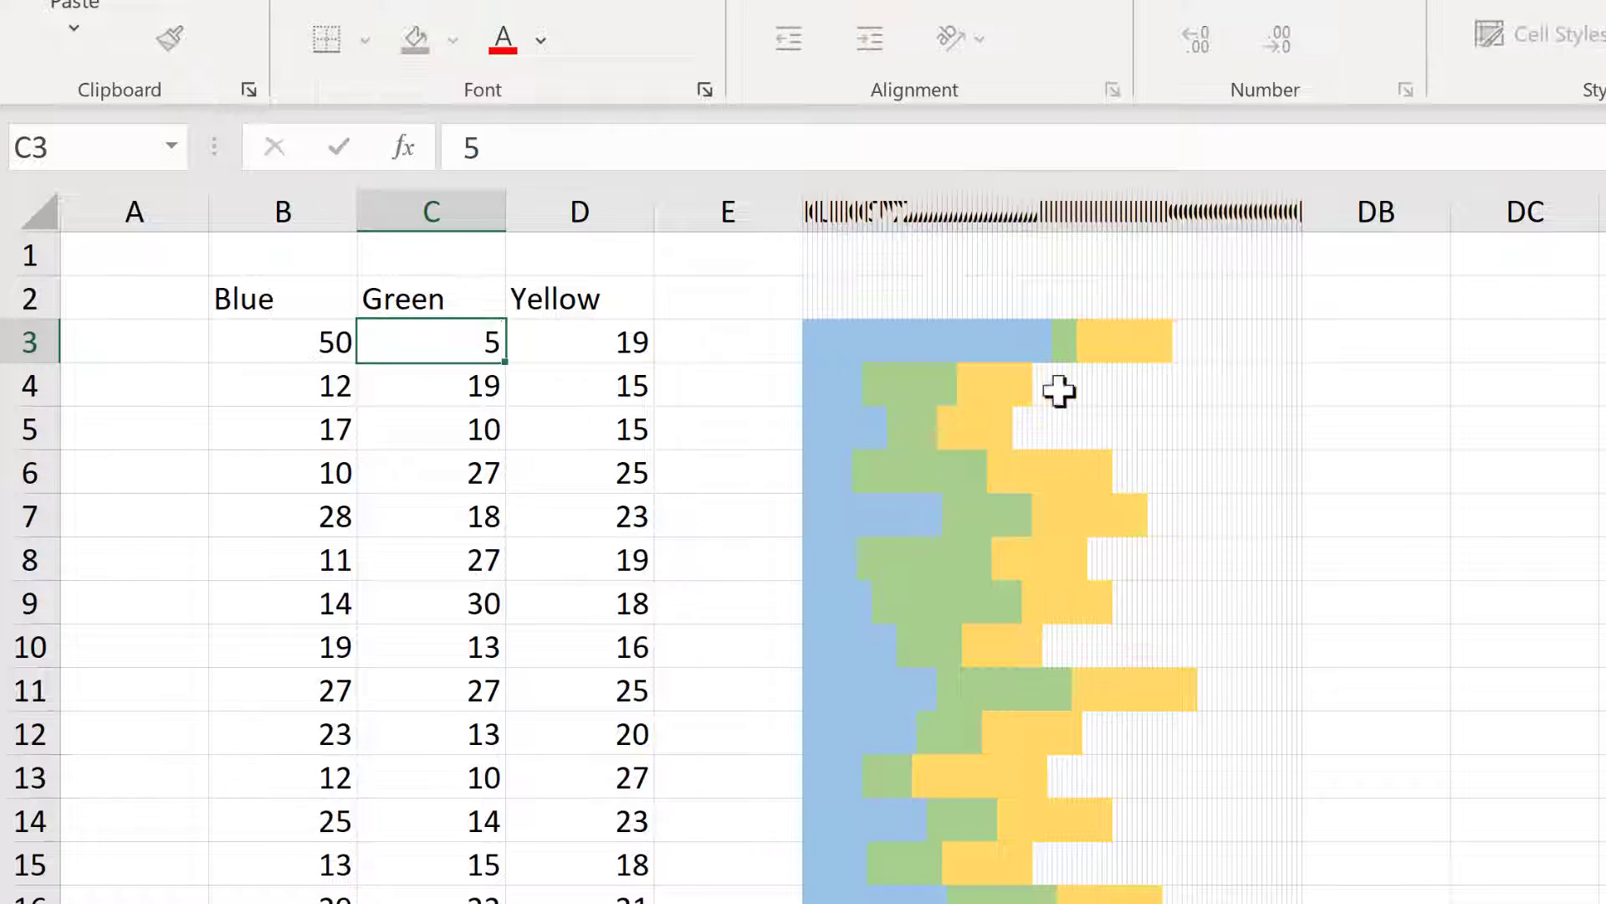
{"action": "left_click", "coordinate": [602, 344]}
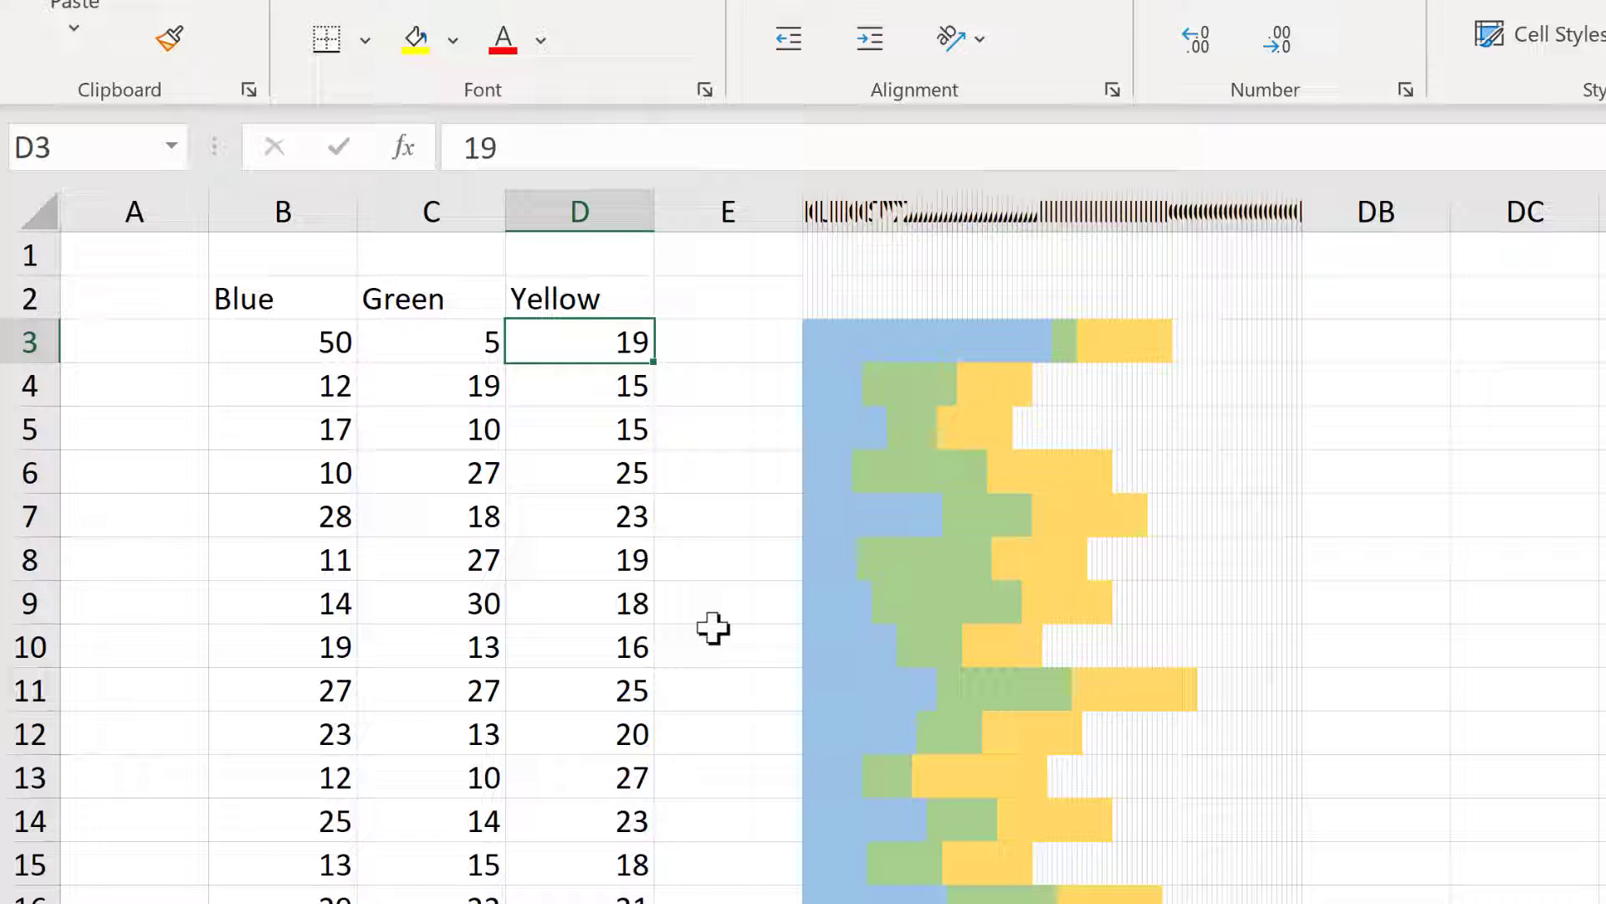
{"action": "type", "text": "45"}
{"action": "key", "text": "Return"}
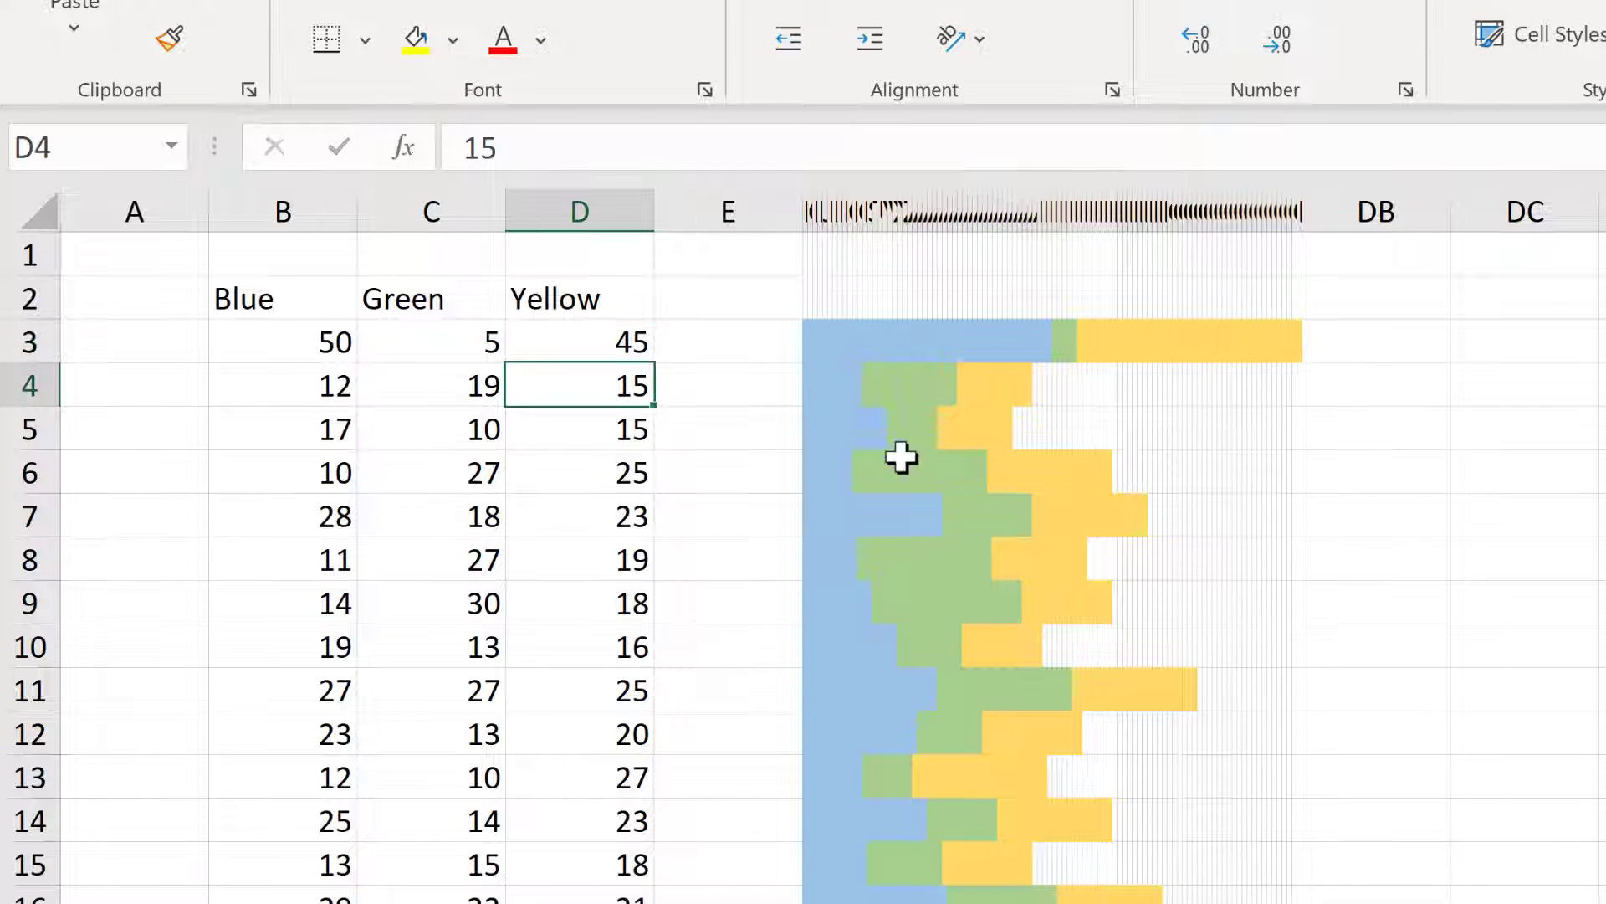
{"action": "left_click", "coordinate": [713, 425]}
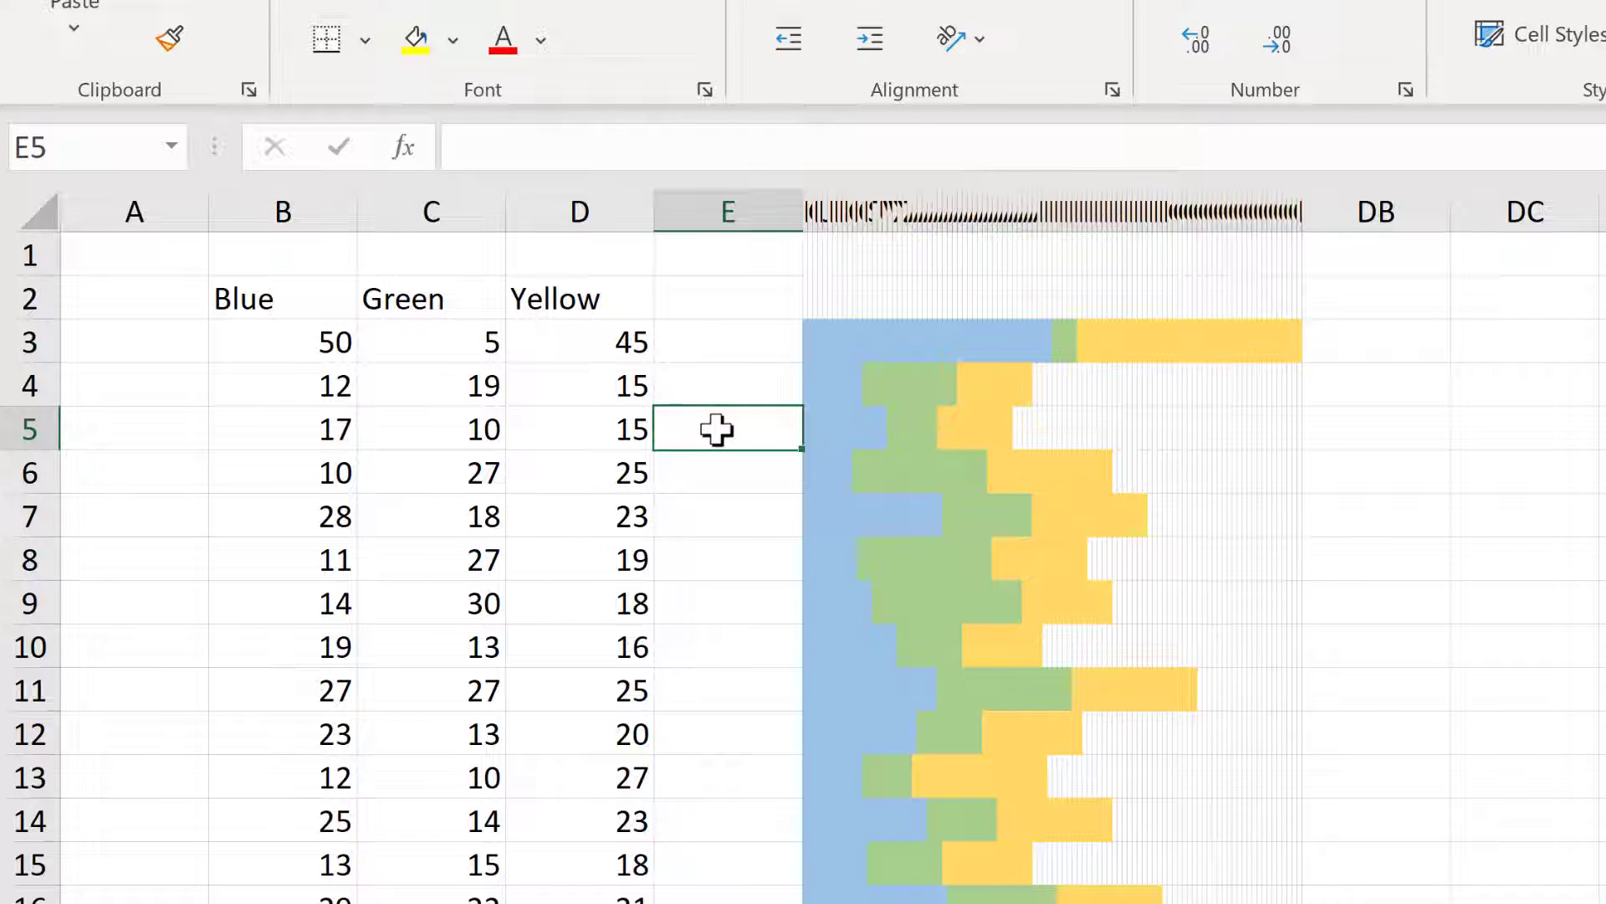
- Undo the three test changes to the Blue, Green and Yellow values in row 3
{"action": "key", "text": "ctrl+z"}
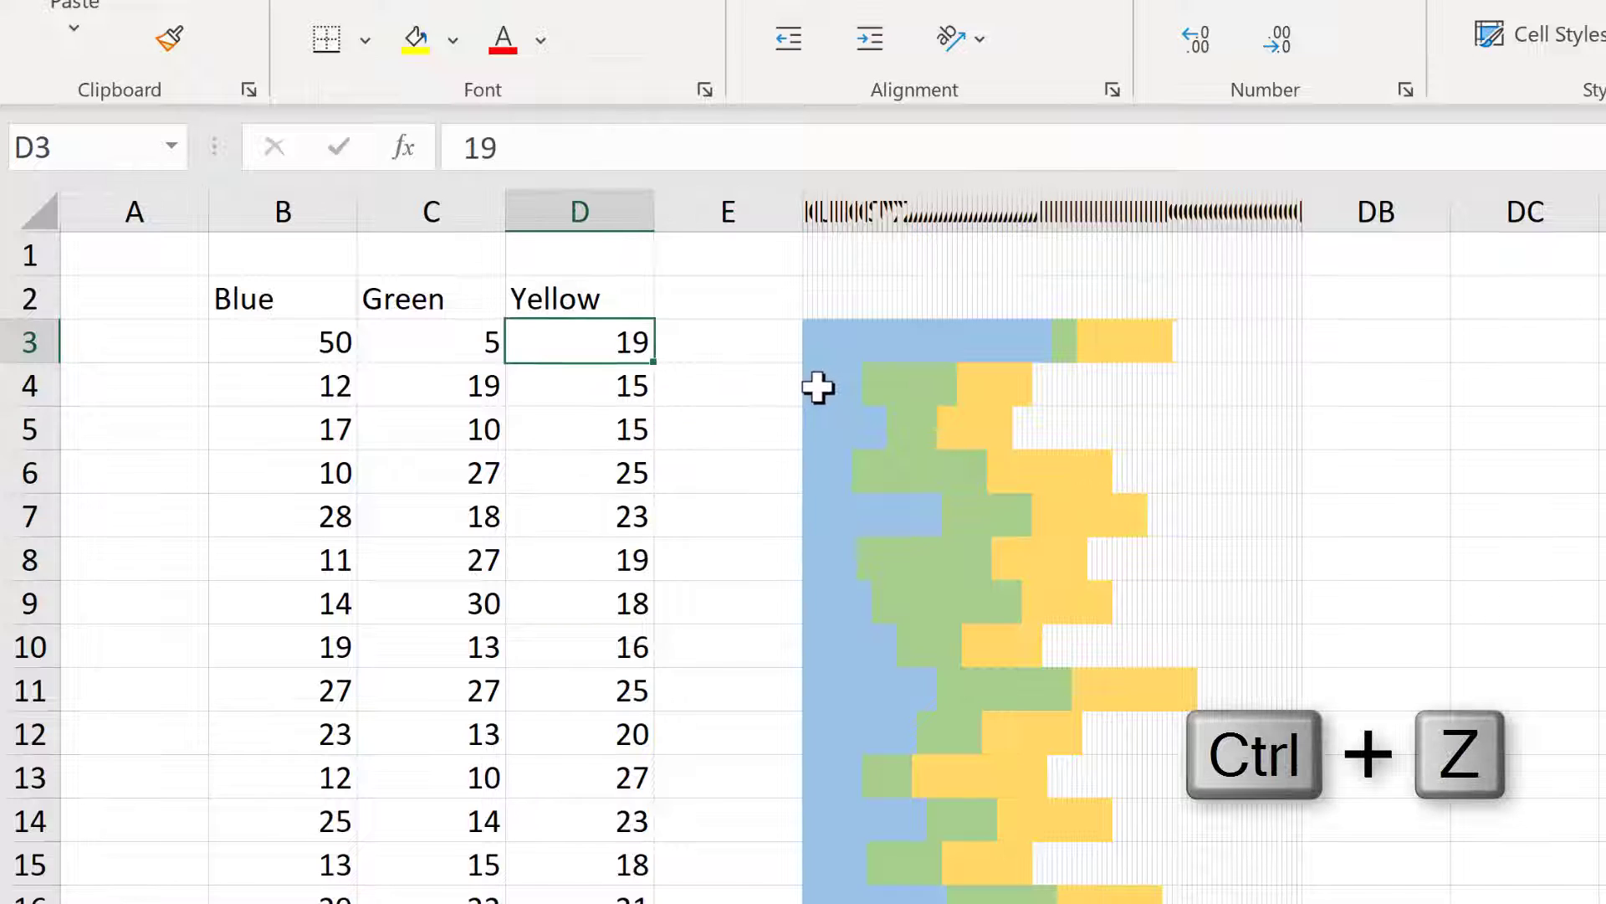
{"action": "key", "text": "ctrl+z"}
{"action": "key", "text": "ctrl+z"}
{"action": "left_click", "coordinate": [728, 413]}
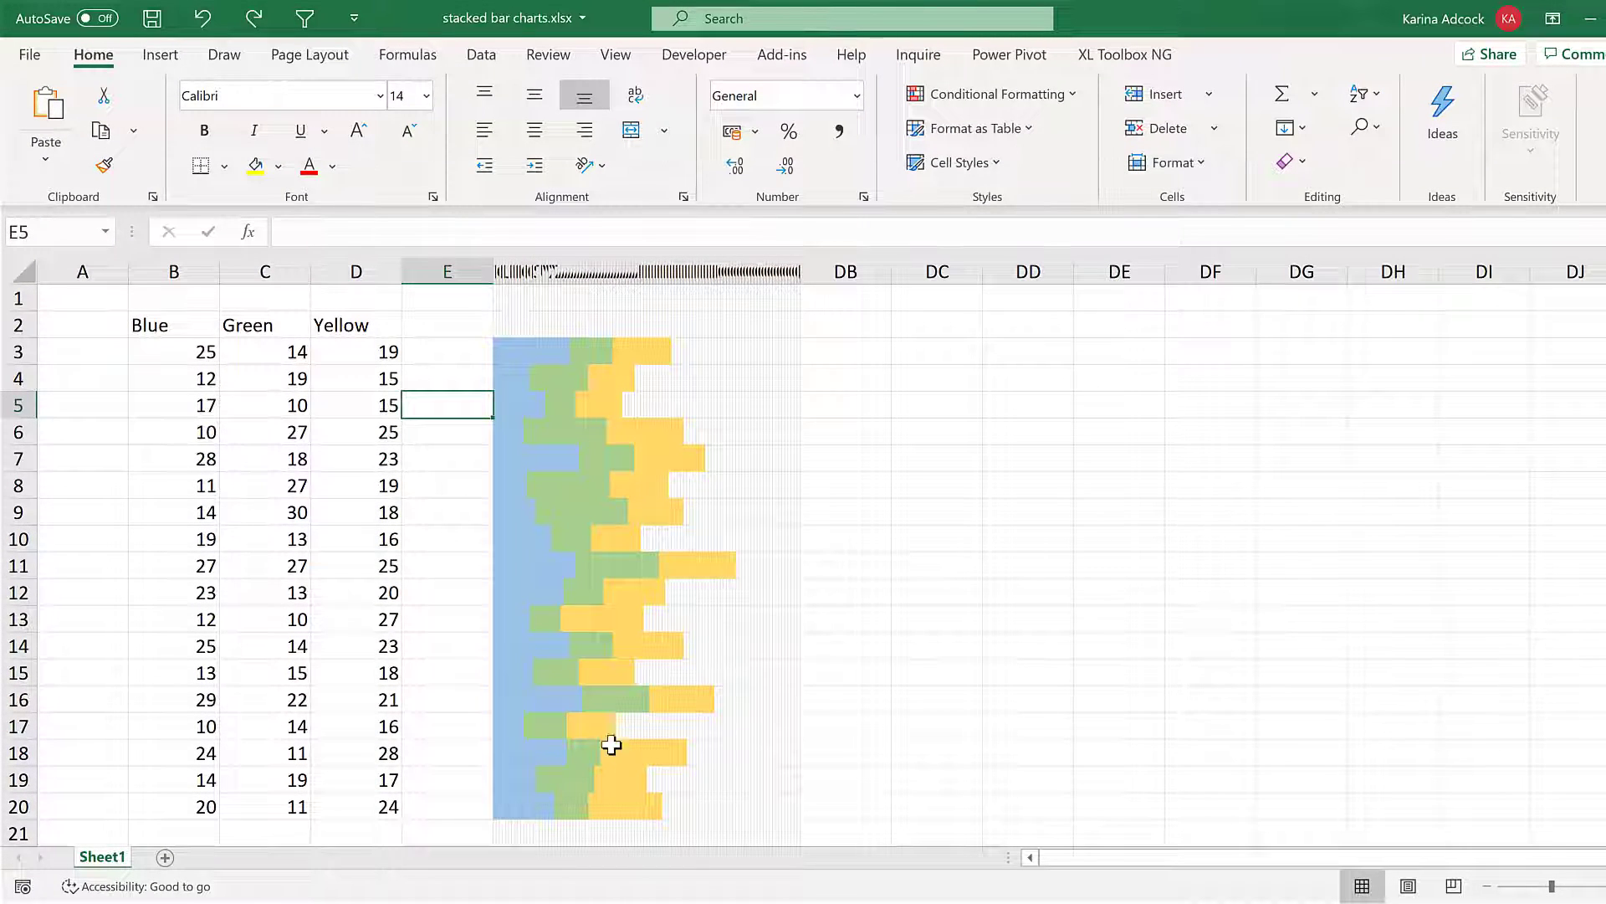
- Select the whole number grid F3:DA20 and open its blue conditional formatting rule, =F3<=$B3, for editing
{"action": "left_click", "coordinate": [495, 350]}
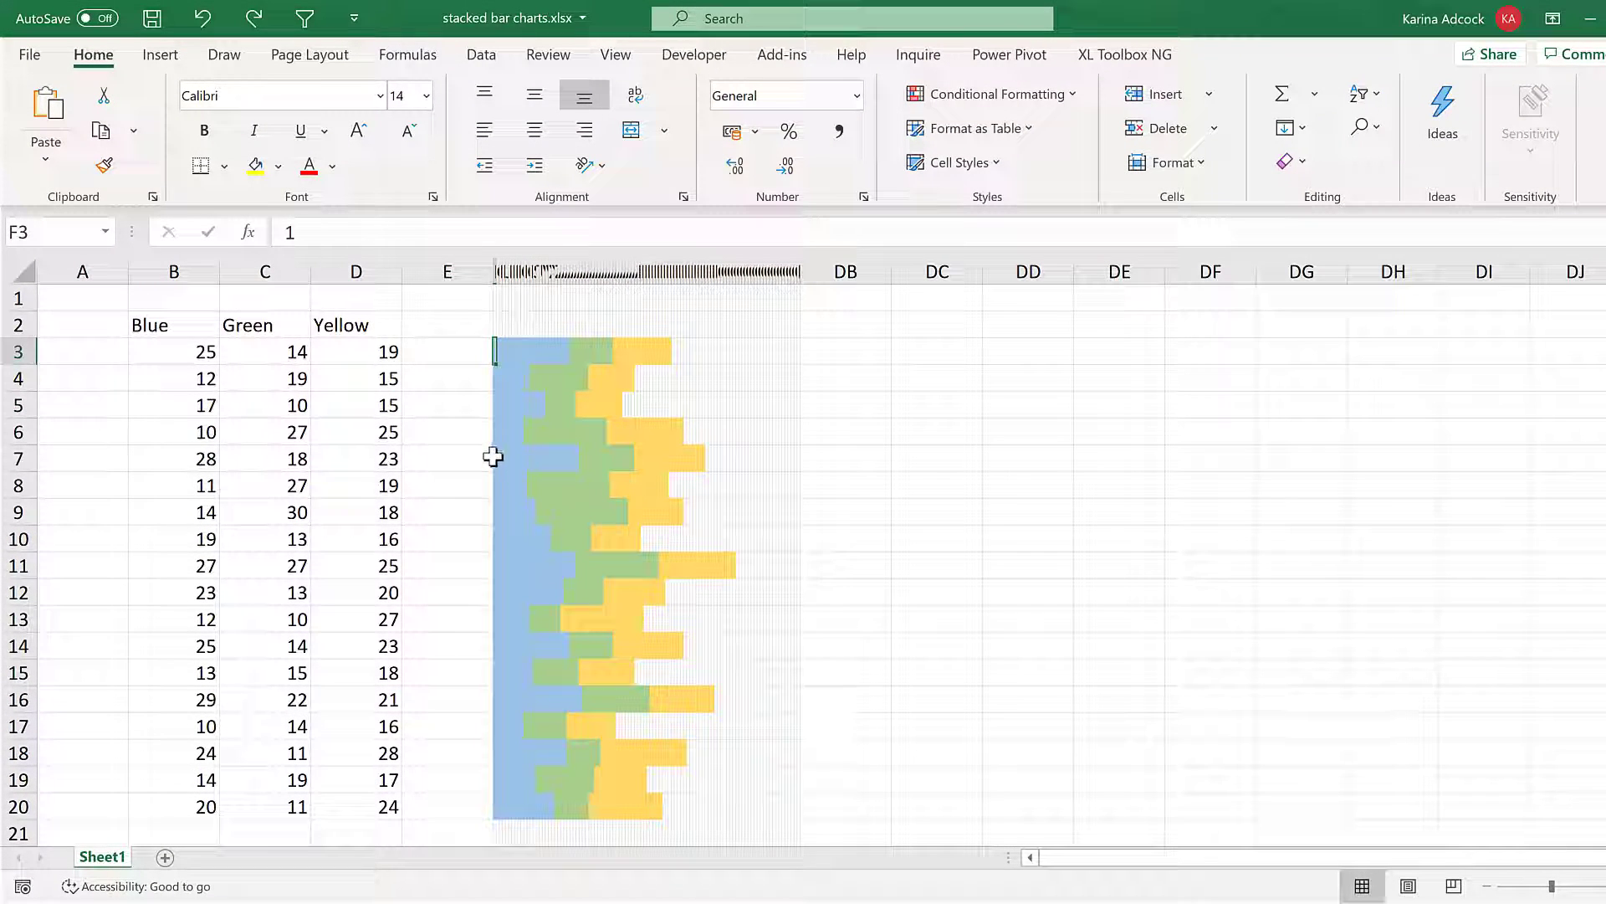
{"action": "key", "text": "ctrl+a"}
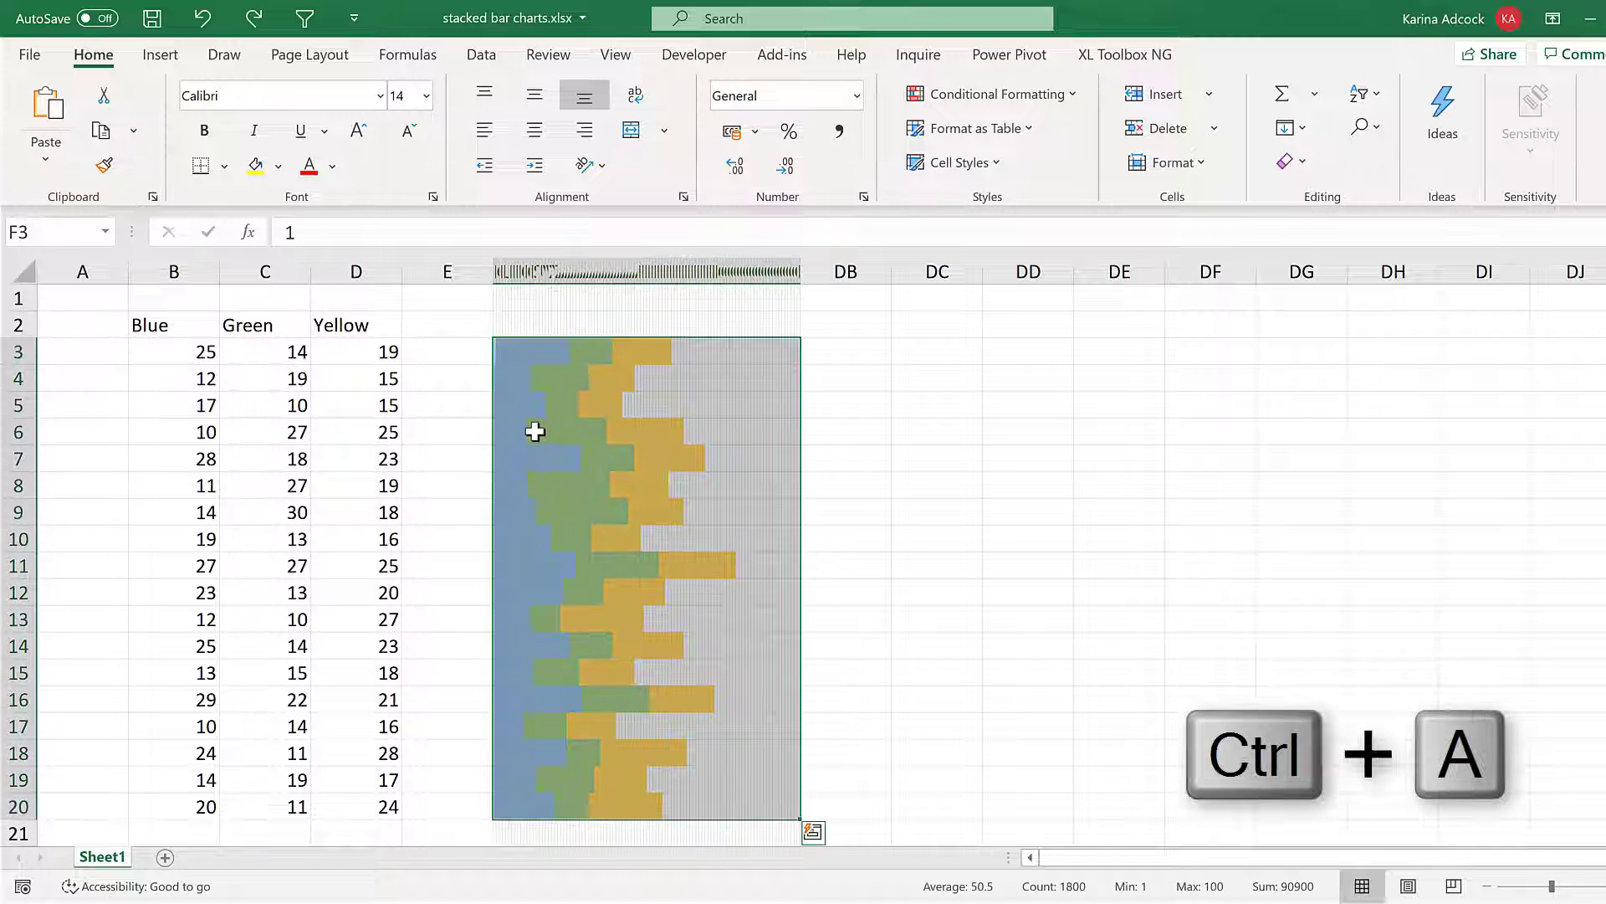
{"action": "left_click", "coordinate": [1005, 93]}
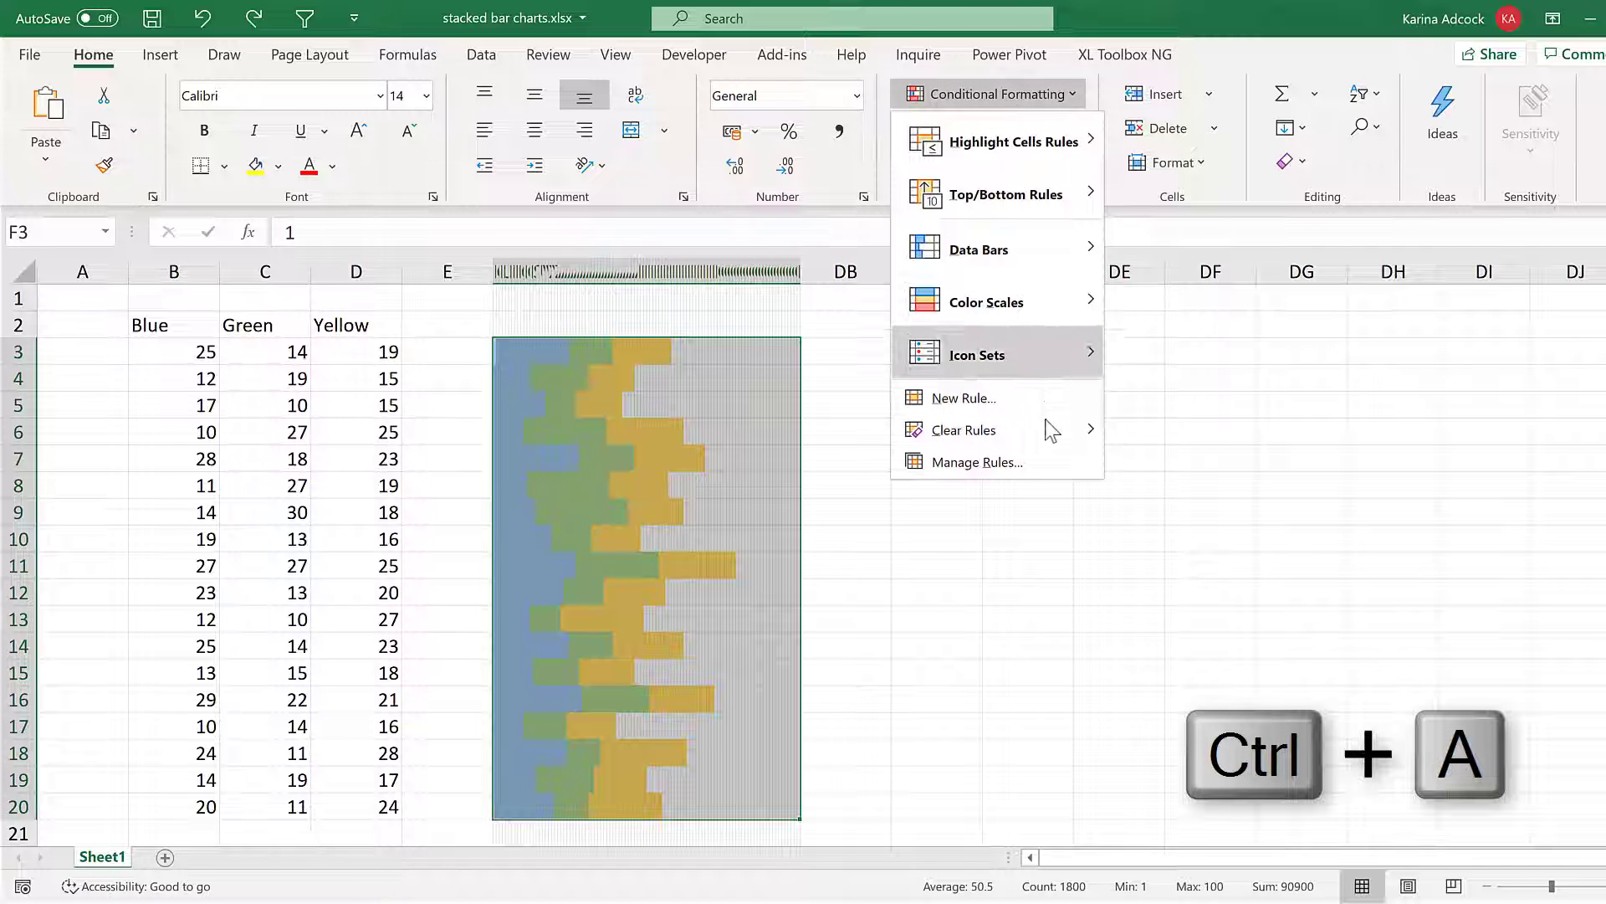
{"action": "left_click", "coordinate": [1040, 468]}
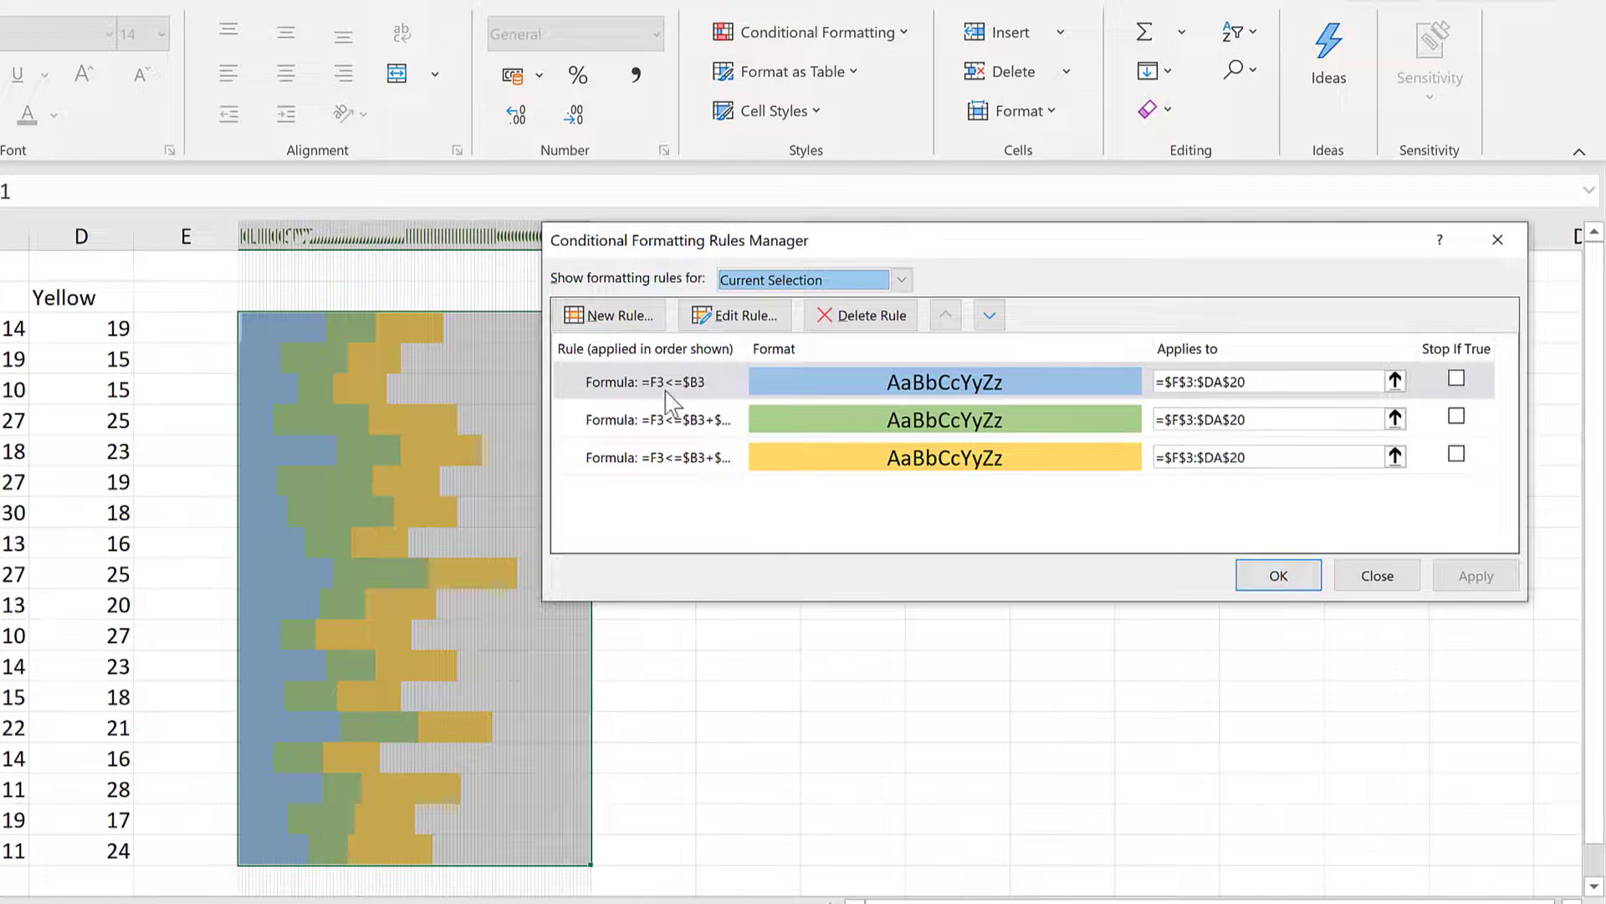
{"action": "left_click", "coordinate": [667, 391]}
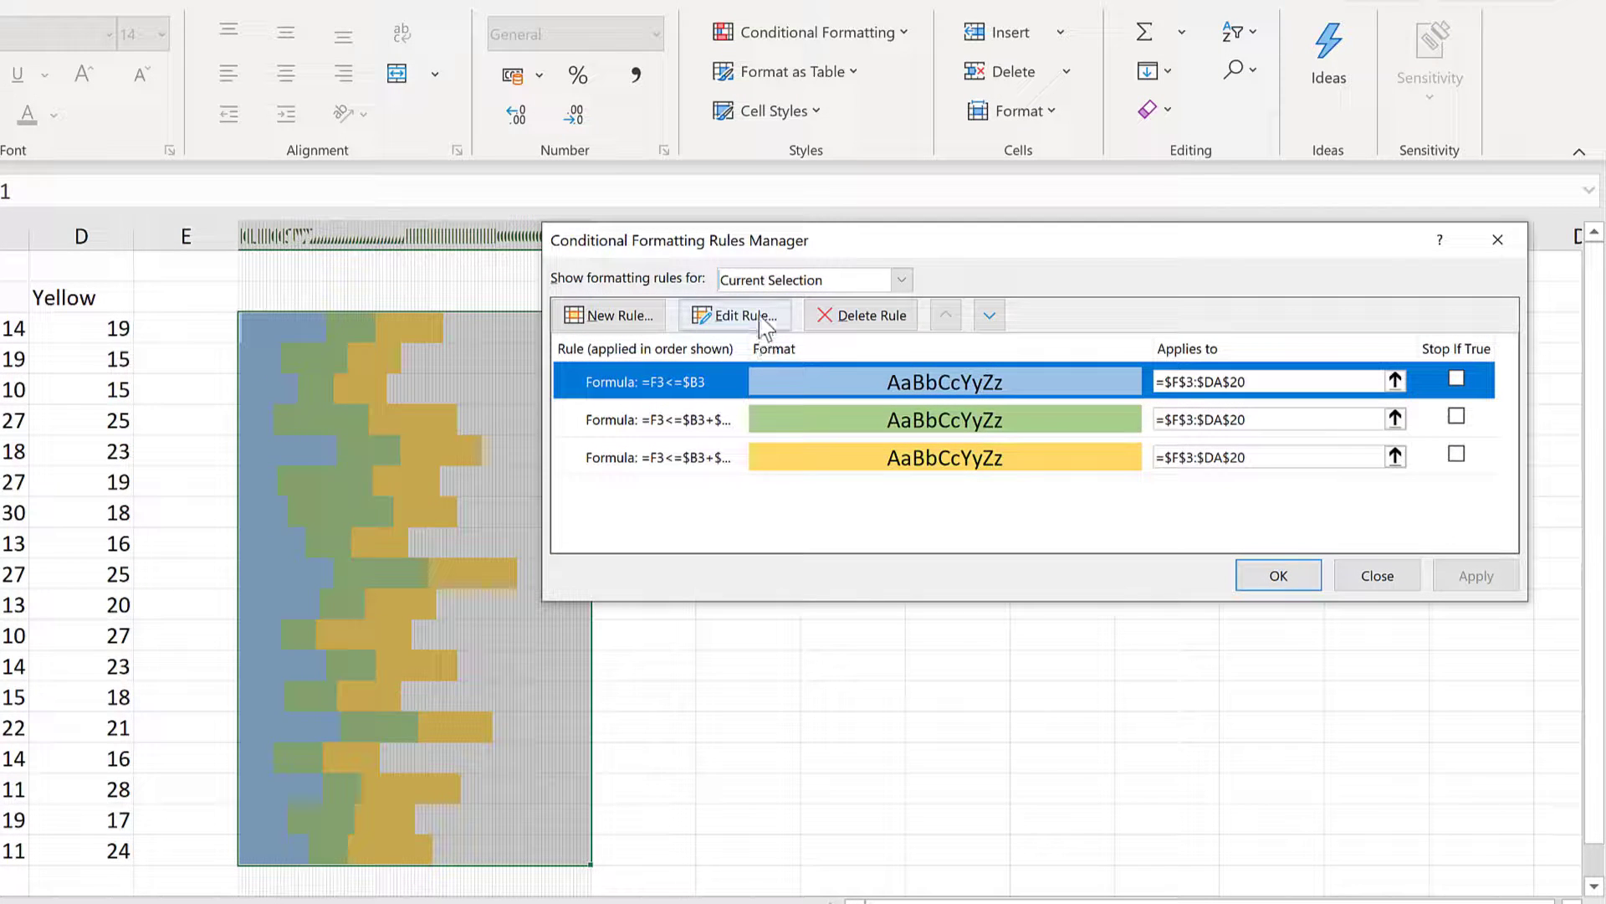
{"action": "left_click", "coordinate": [764, 319]}
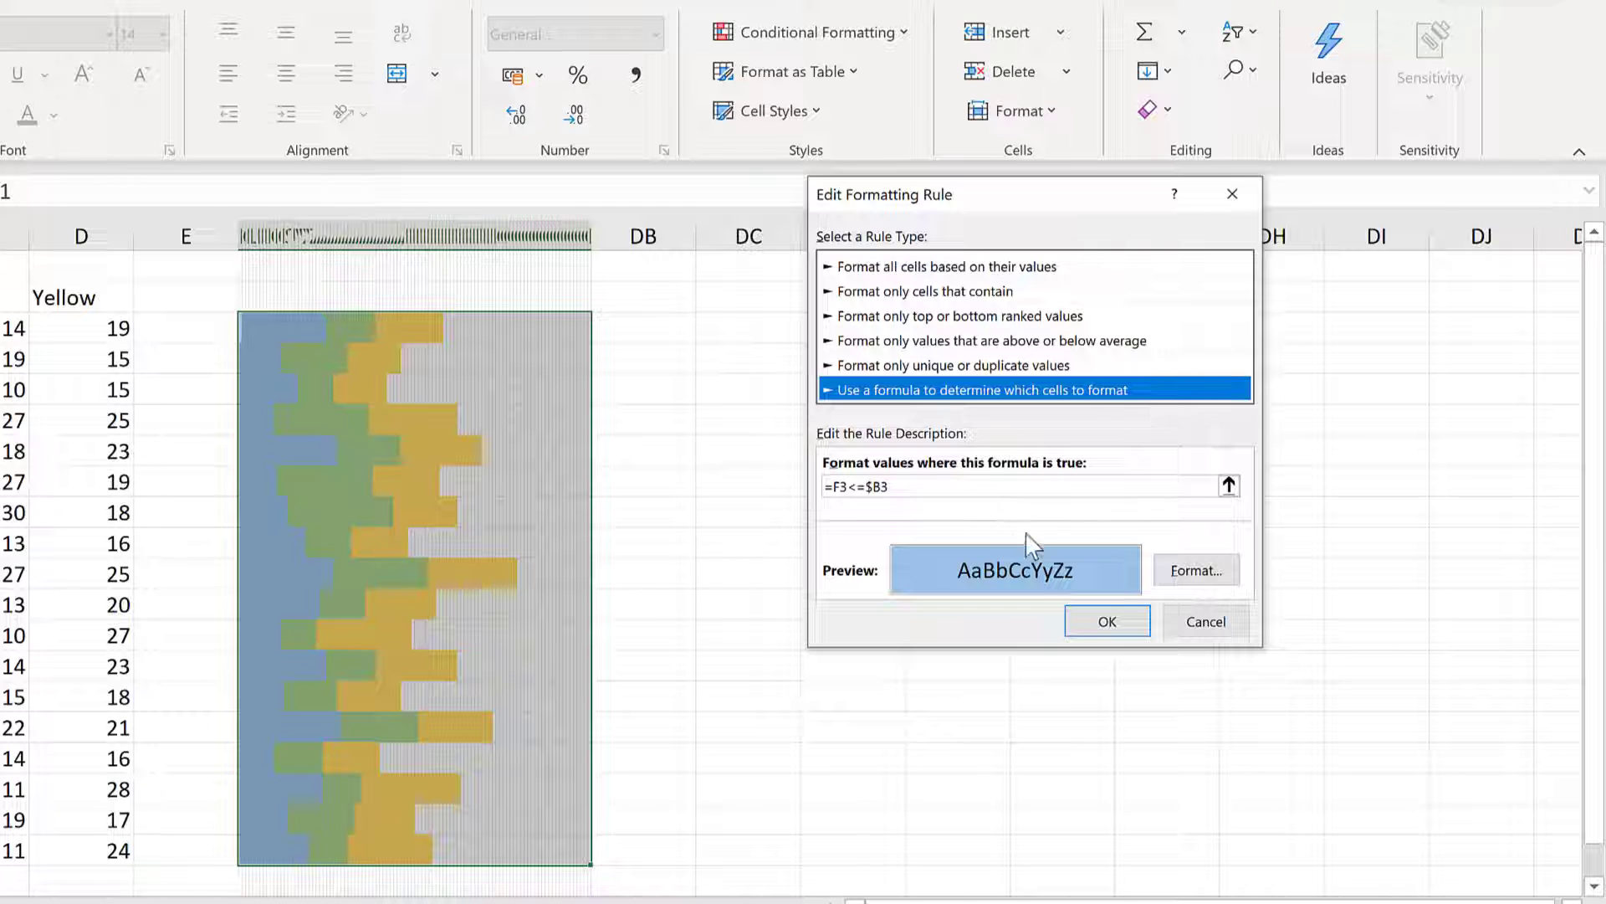
- Add top and bottom borders to the blue rule's cell format and apply the change to the grid
{"action": "left_click", "coordinate": [1195, 569]}
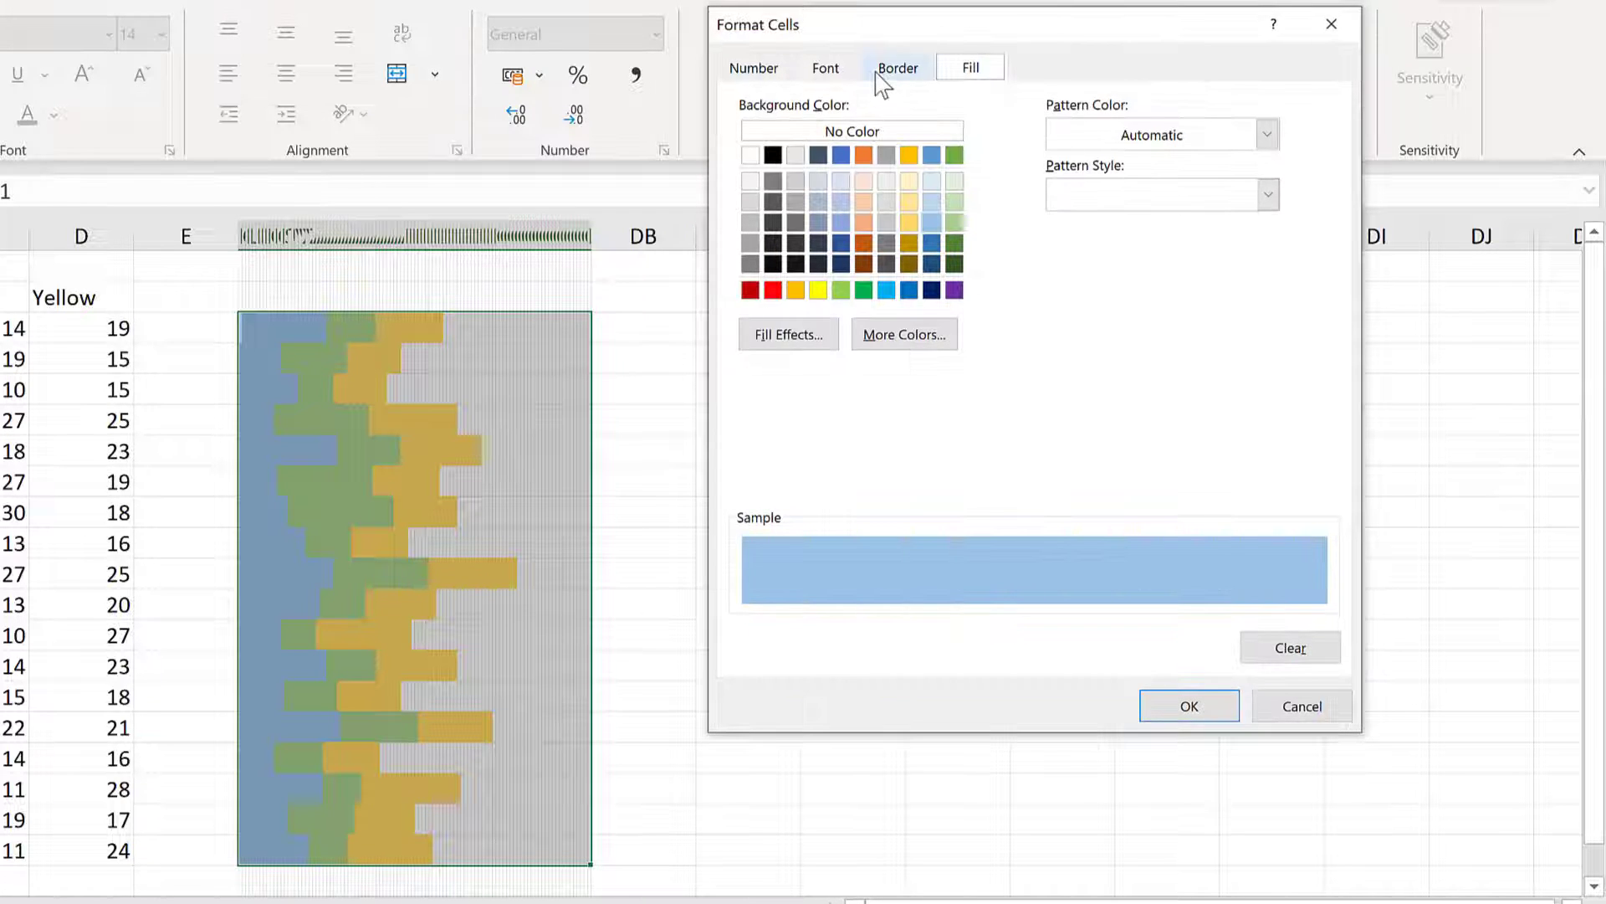
{"action": "left_click", "coordinate": [893, 69]}
{"action": "left_click", "coordinate": [942, 259]}
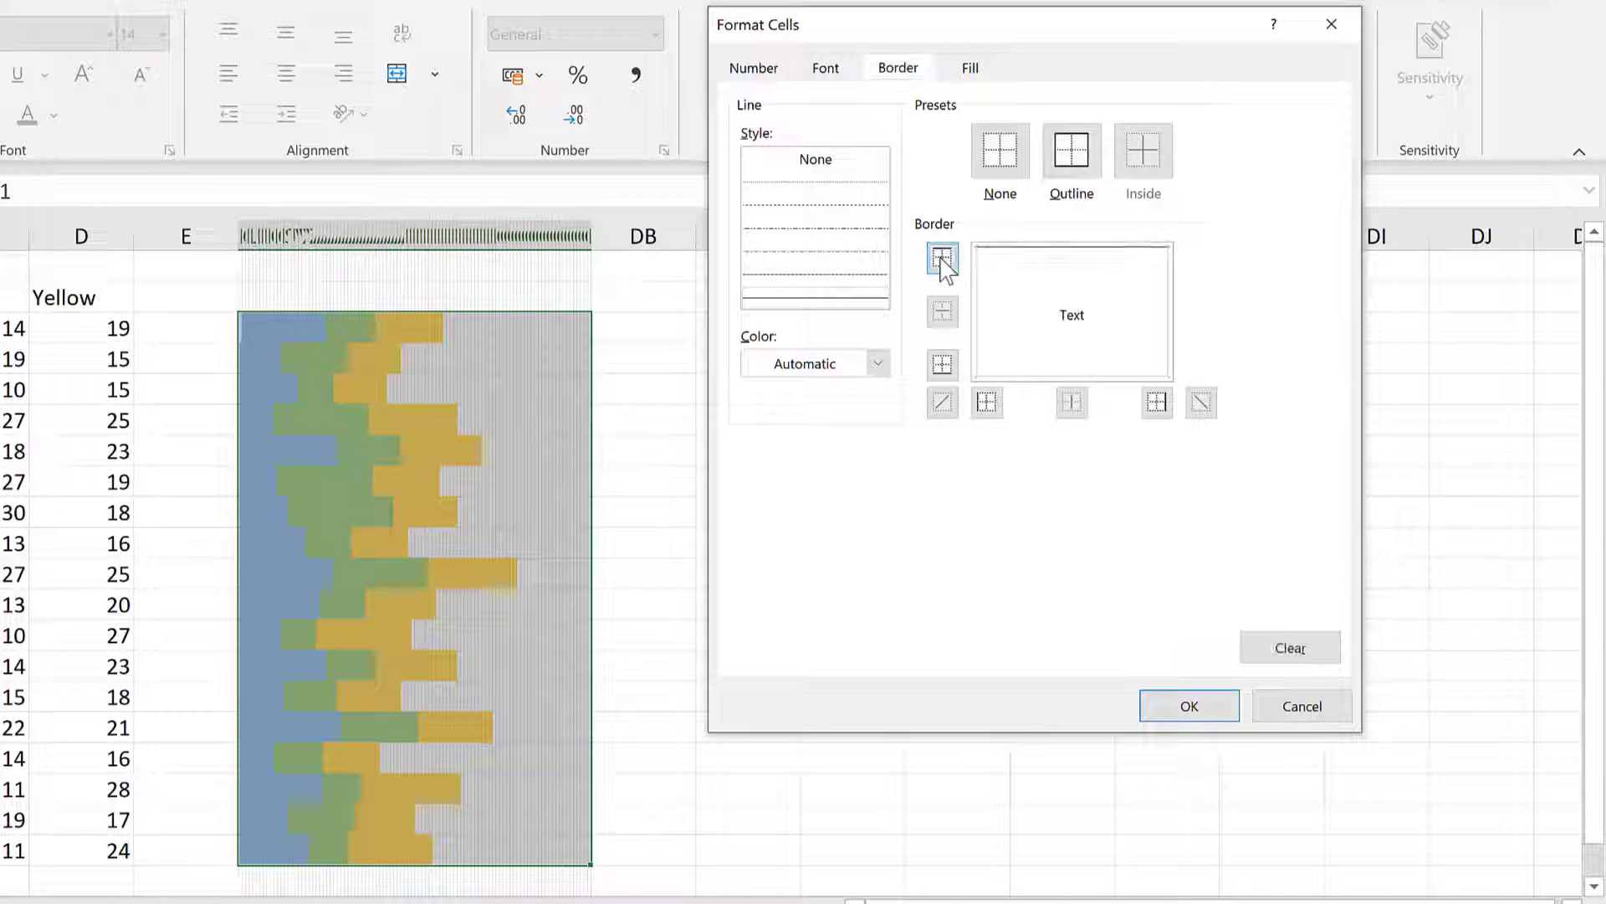
{"action": "left_click", "coordinate": [943, 364]}
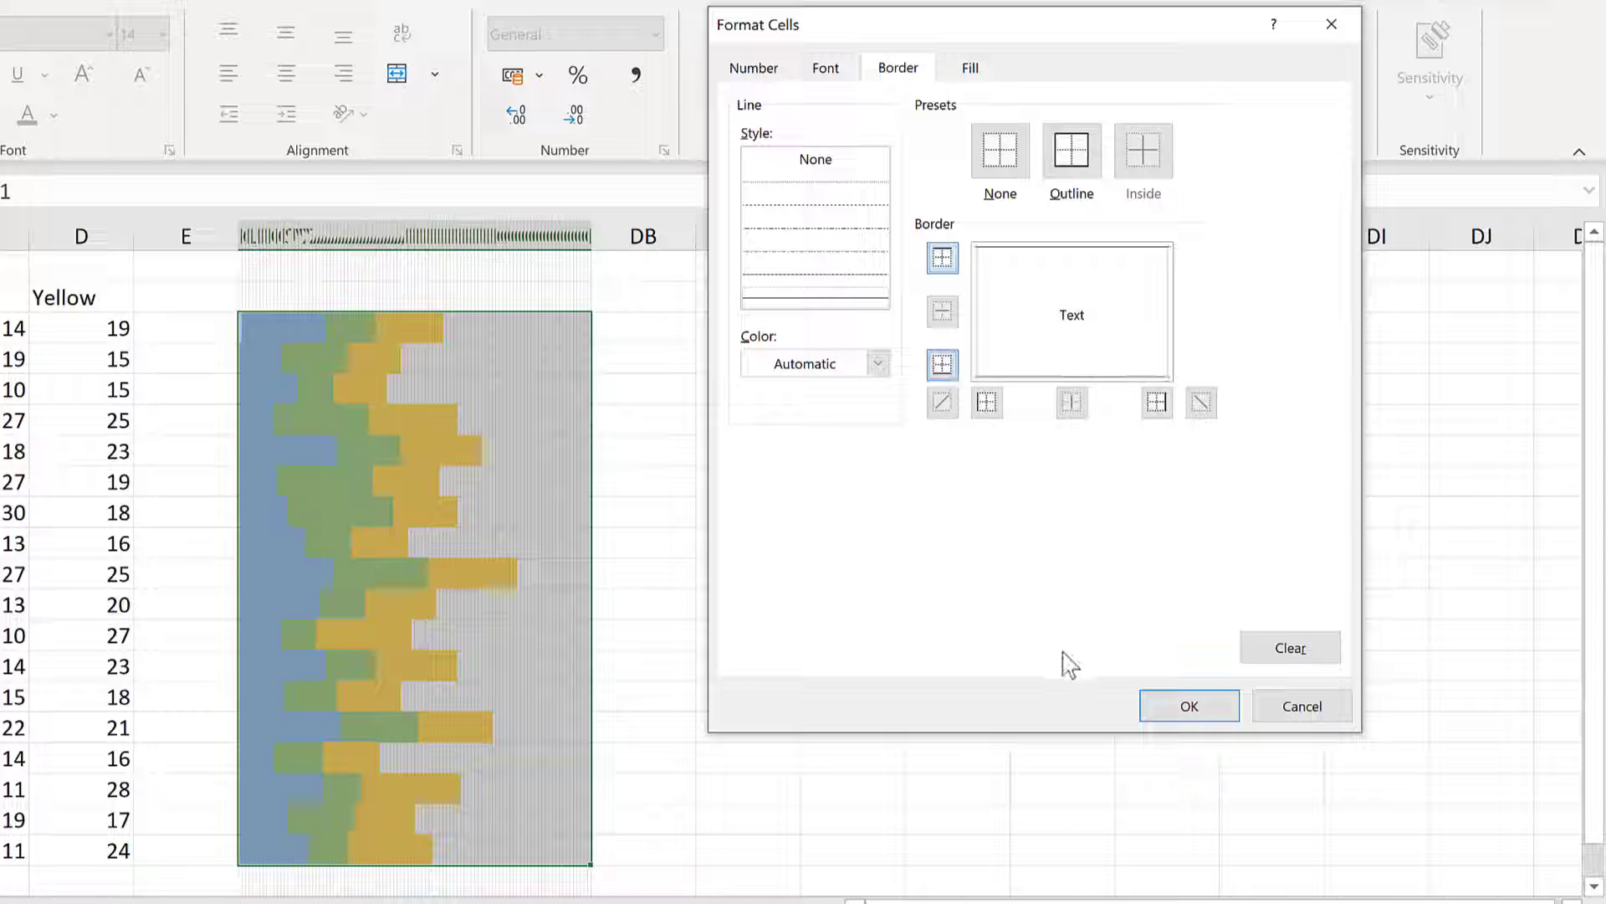
{"action": "left_click", "coordinate": [1150, 709]}
{"action": "left_click", "coordinate": [1107, 623]}
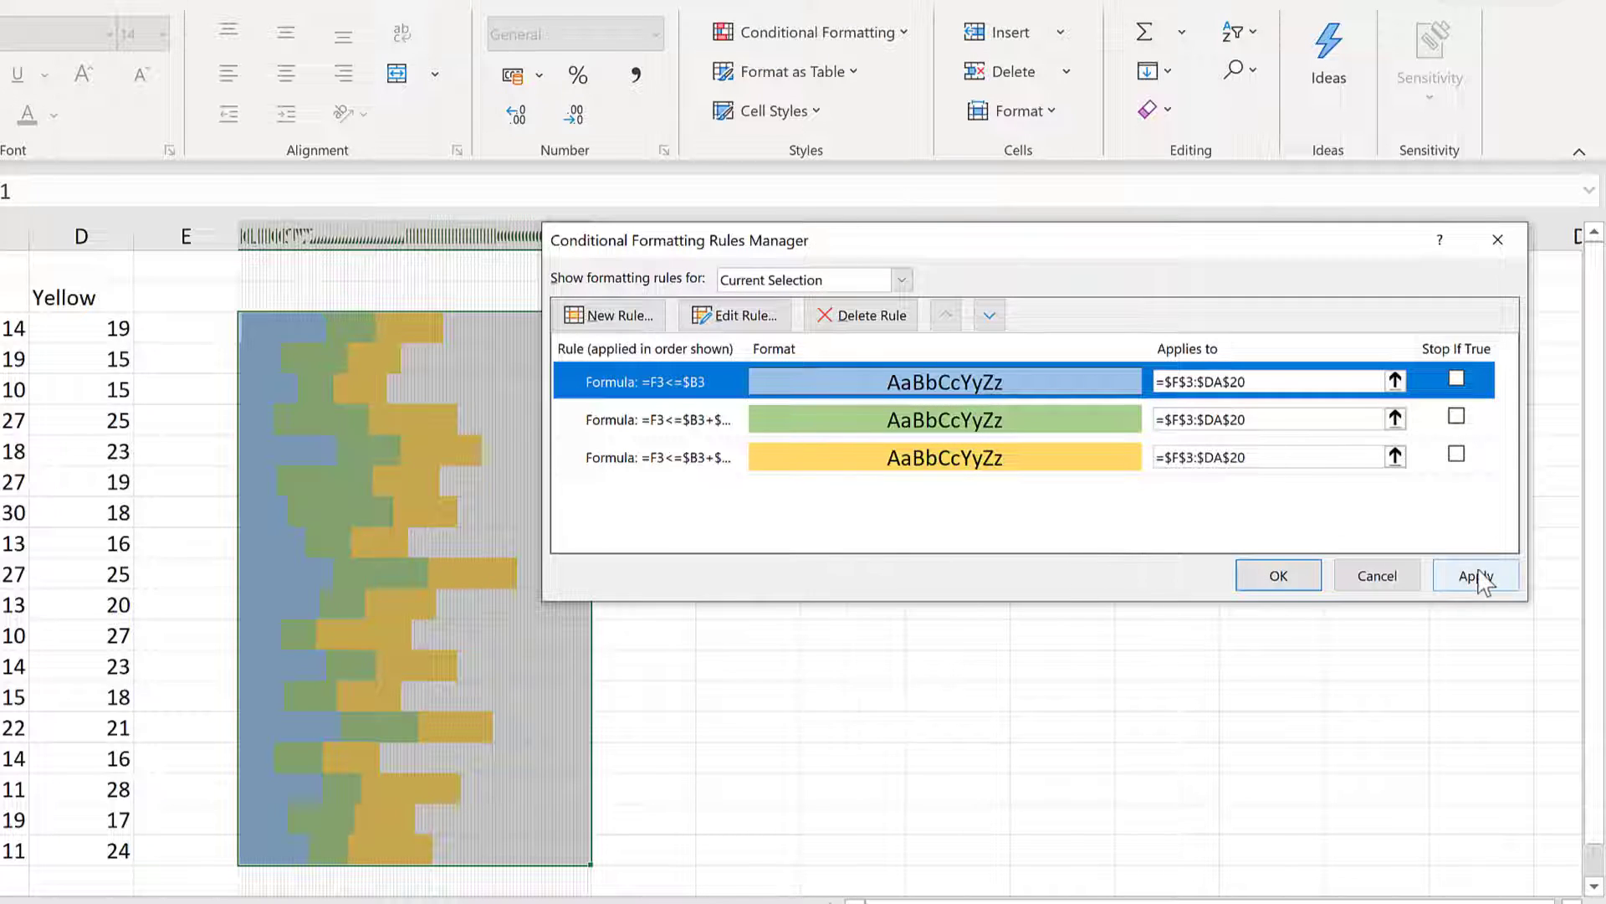
{"action": "left_click", "coordinate": [1478, 573]}
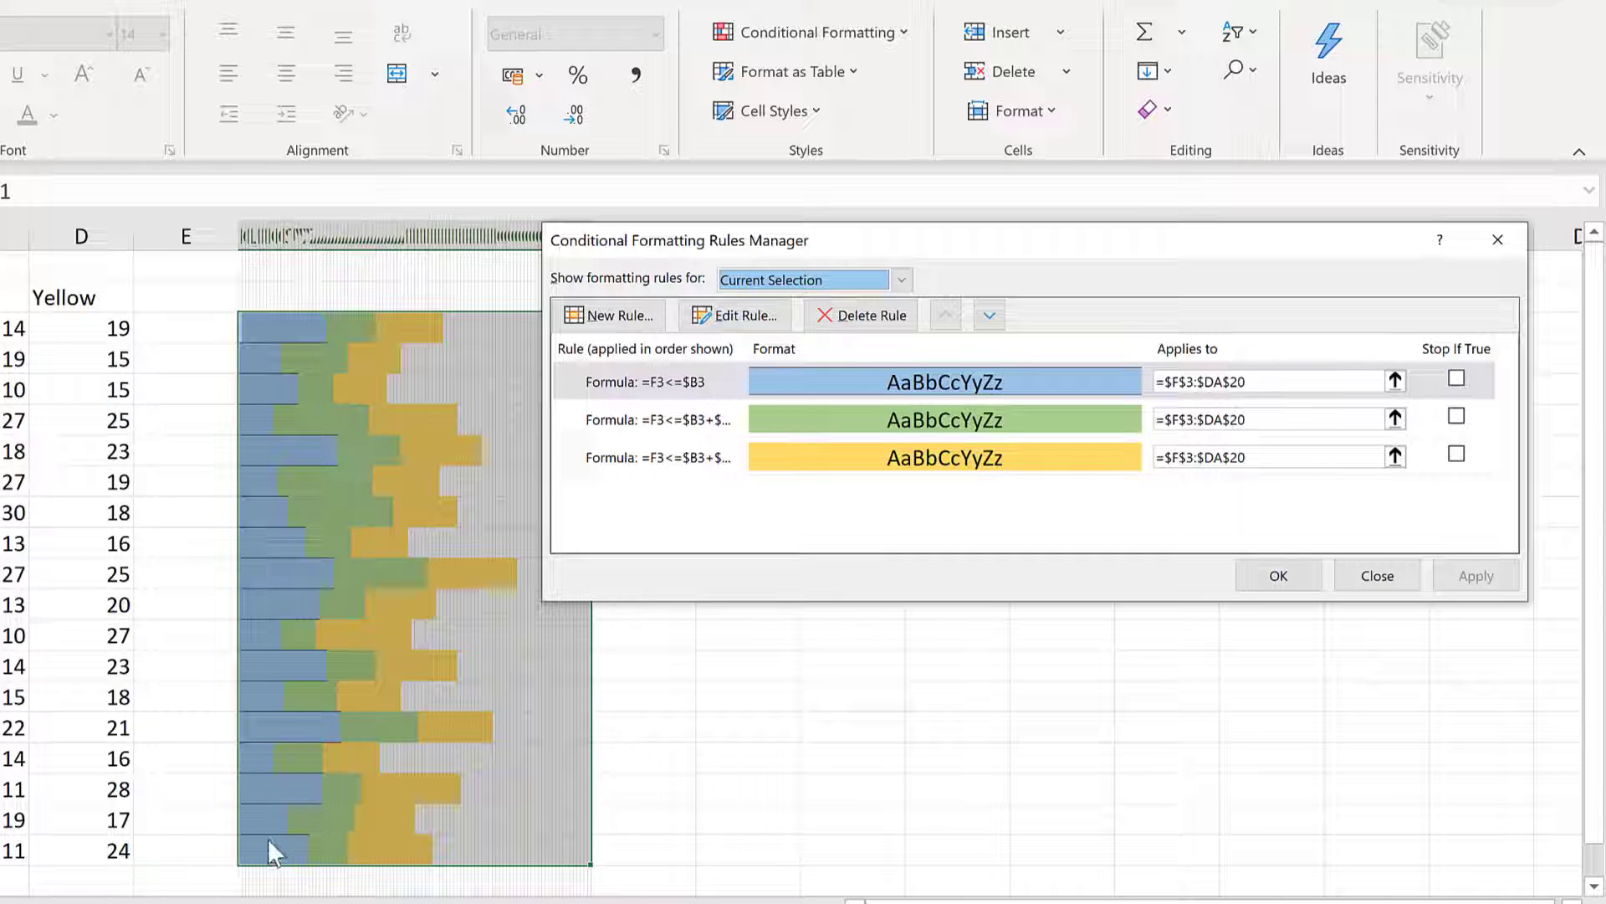
- Add top and bottom borders to the format of the green rule, =F3<=$B3+$C3, and apply the change
{"action": "left_click", "coordinate": [712, 426]}
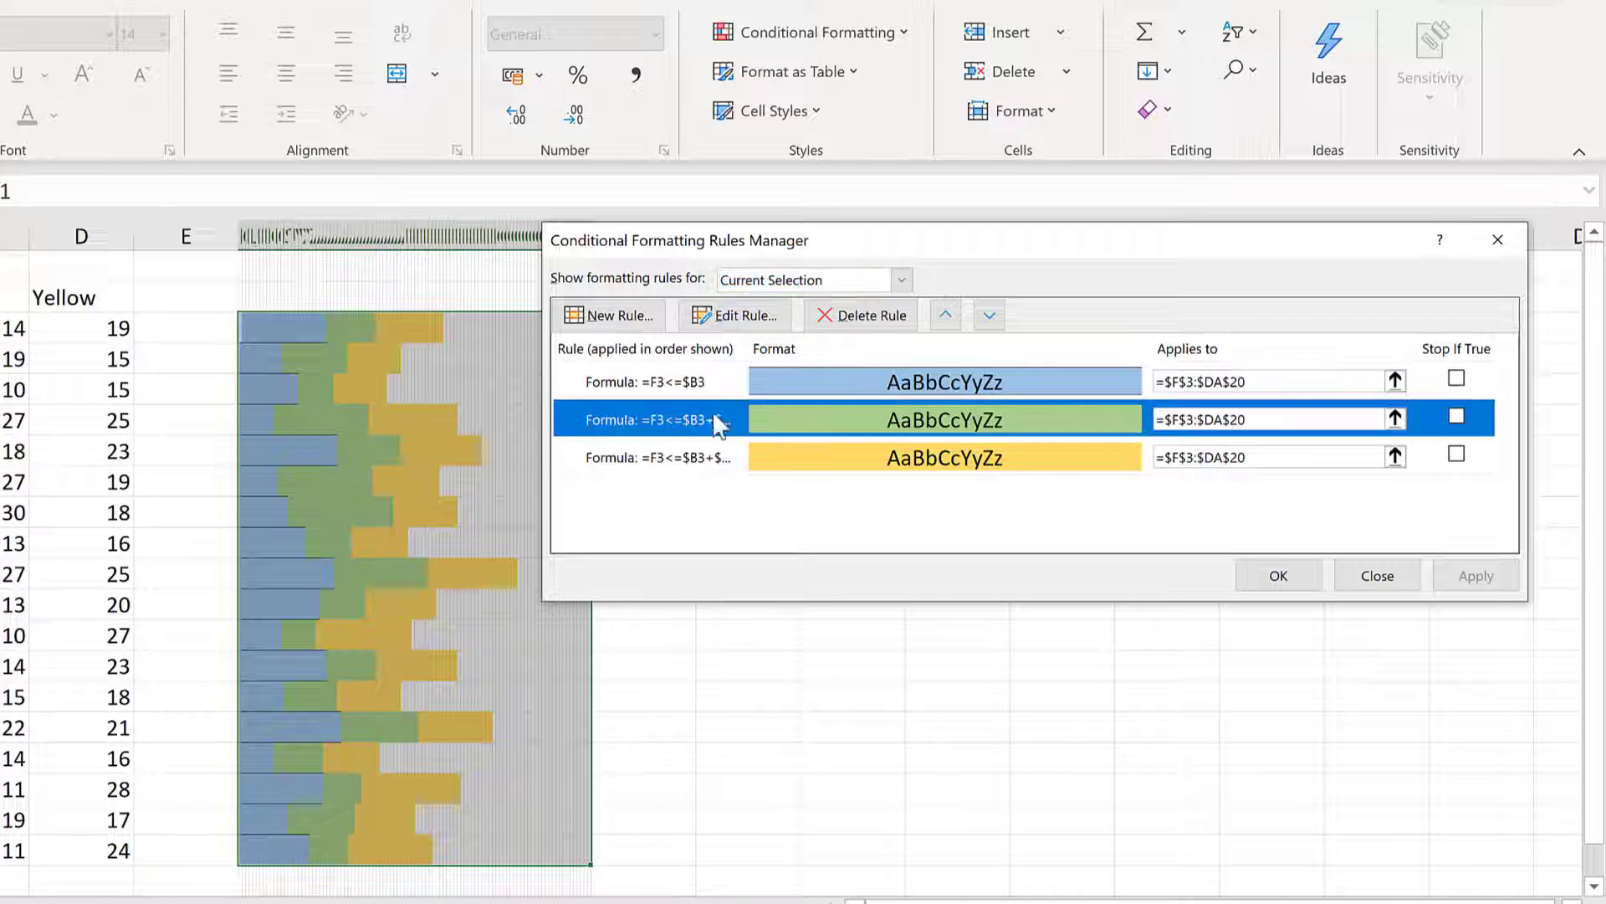
{"action": "left_click", "coordinate": [743, 316]}
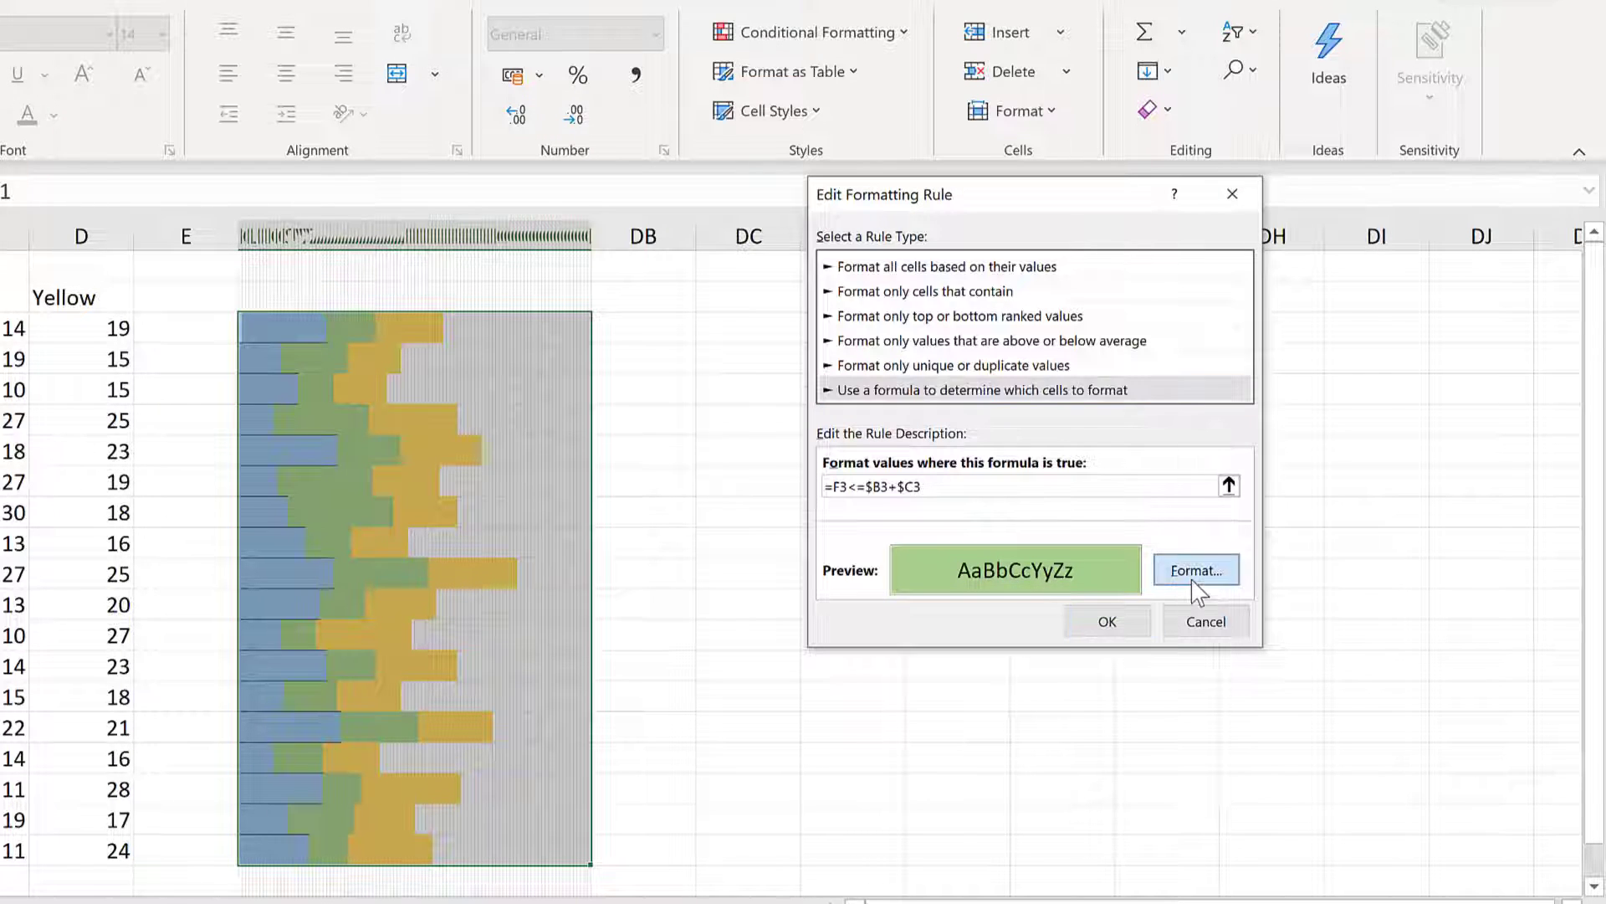
{"action": "left_click", "coordinate": [1196, 569]}
{"action": "left_click", "coordinate": [1183, 699]}
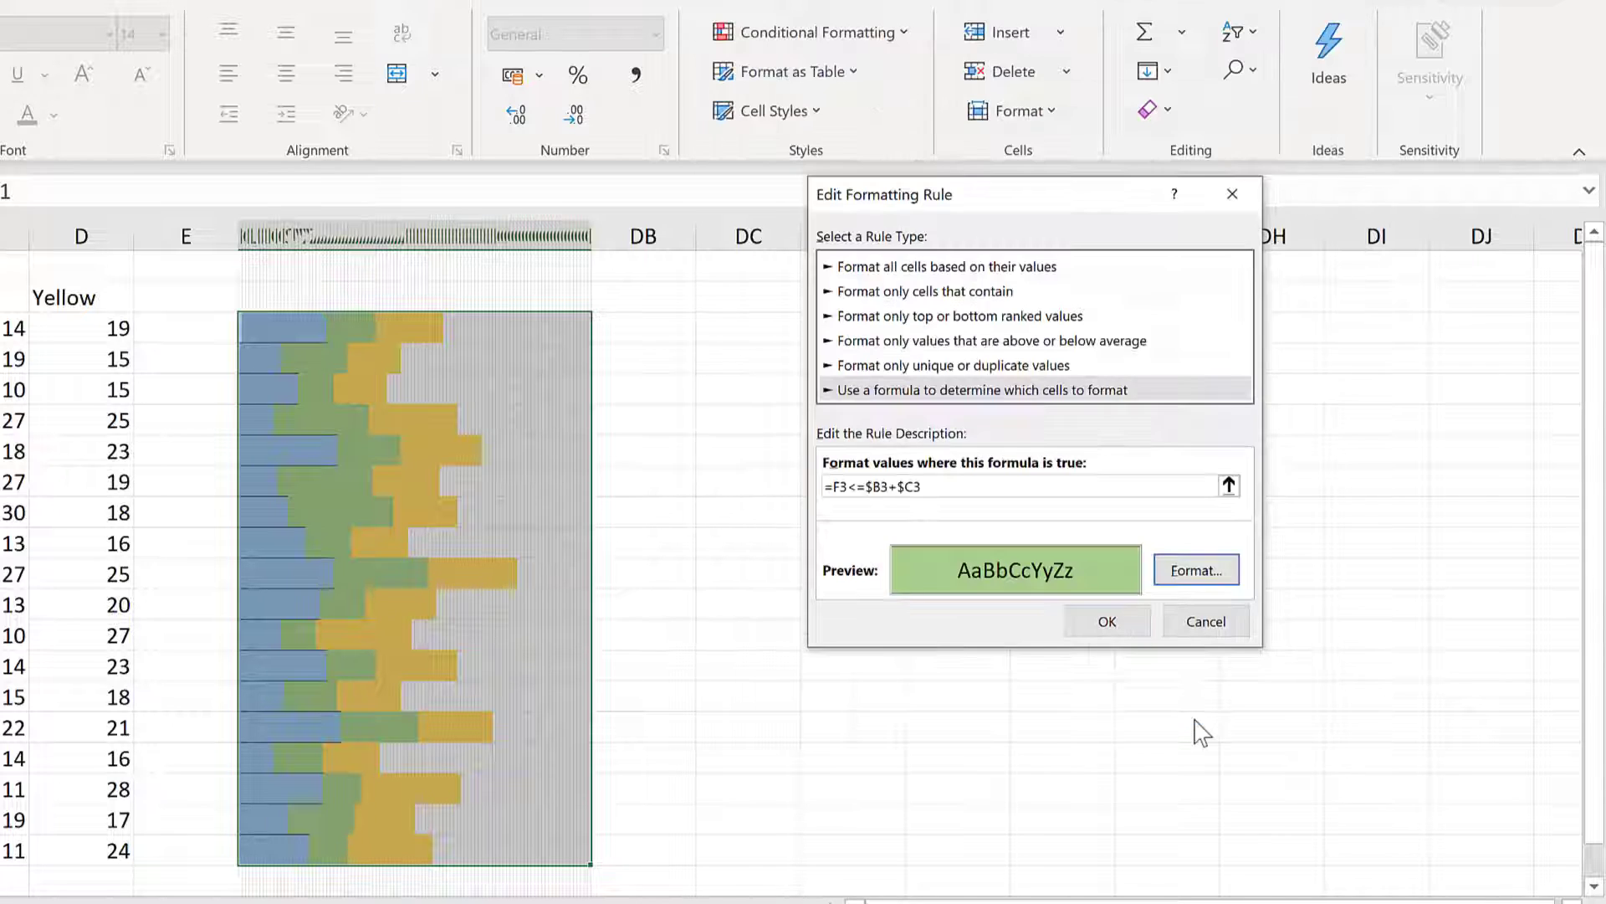
{"action": "left_click", "coordinate": [1107, 621]}
{"action": "left_click", "coordinate": [1477, 574]}
- Add top and bottom borders to the format of the yellow rule, =F3<=$B3+$C3+$D3, and apply the change
{"action": "left_click", "coordinate": [711, 454]}
{"action": "left_click", "coordinate": [719, 315]}
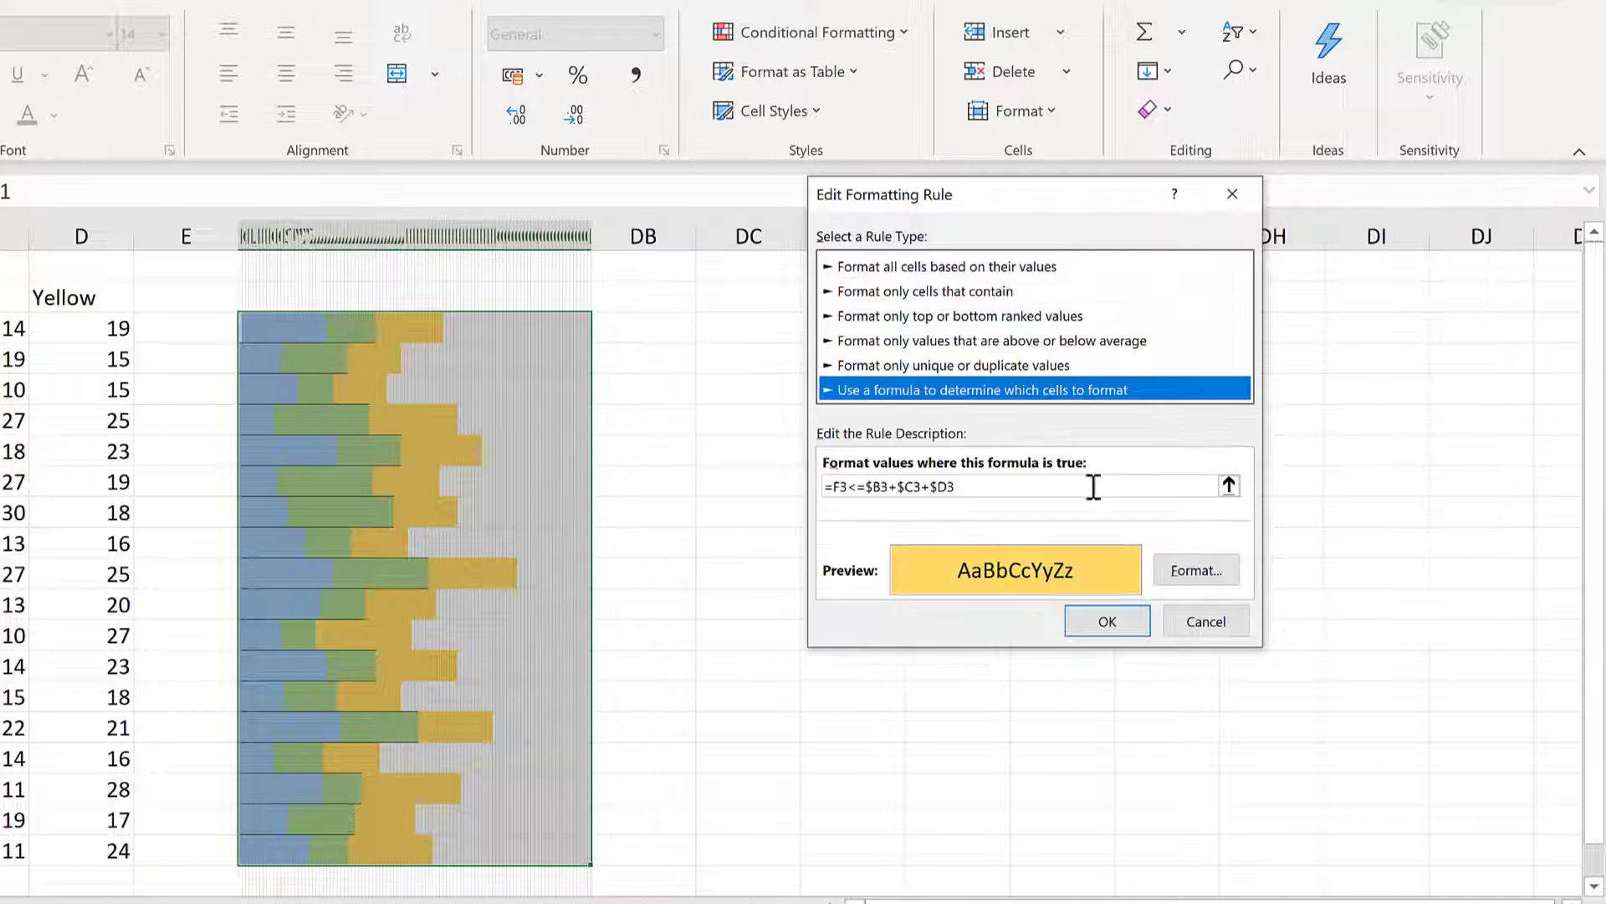
{"action": "left_click", "coordinate": [1196, 570]}
{"action": "left_click", "coordinate": [1185, 701]}
{"action": "left_click", "coordinate": [1107, 620]}
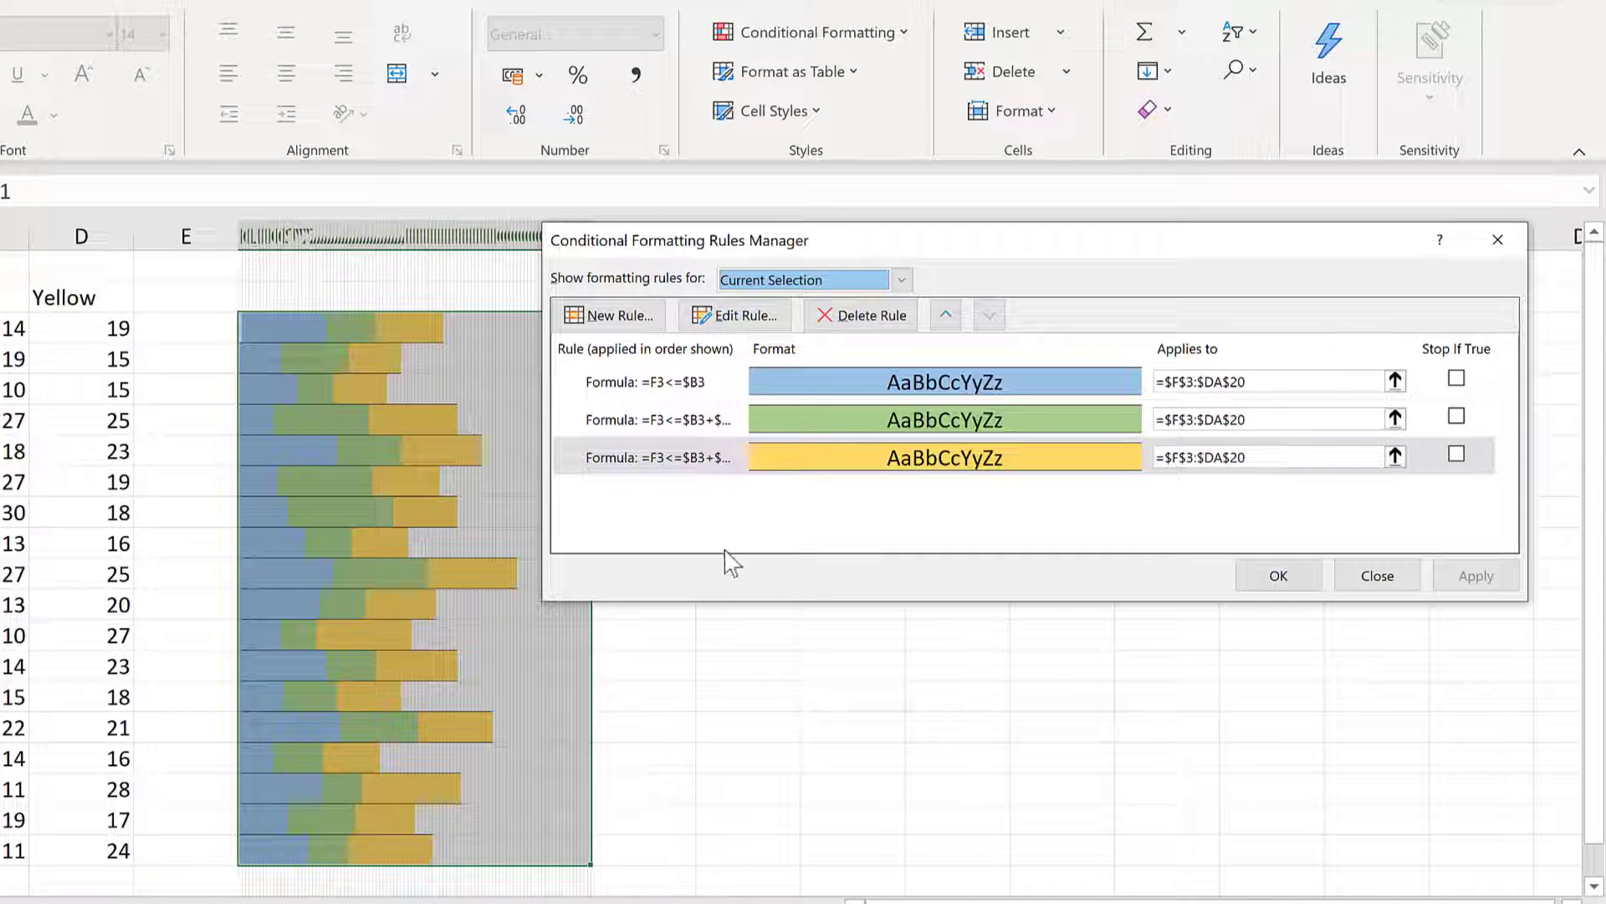
- Start a fourth formula-based rule for the grid, begin its formula with =OR( and move the dialog clear of the bars
{"action": "left_click", "coordinate": [630, 315]}
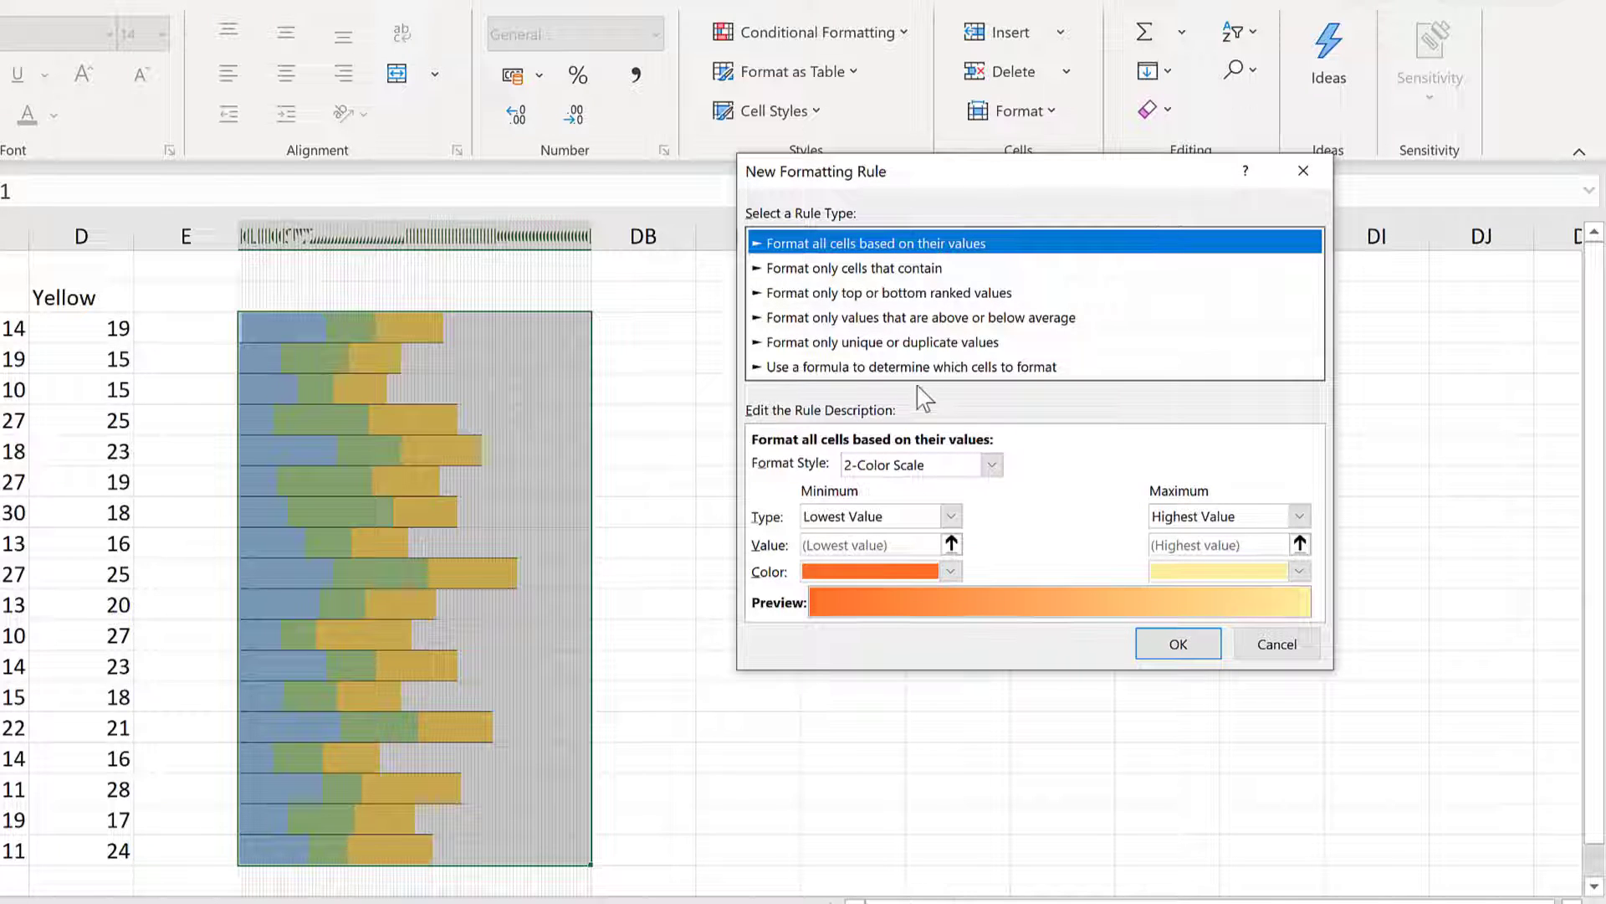
{"action": "left_click", "coordinate": [901, 368]}
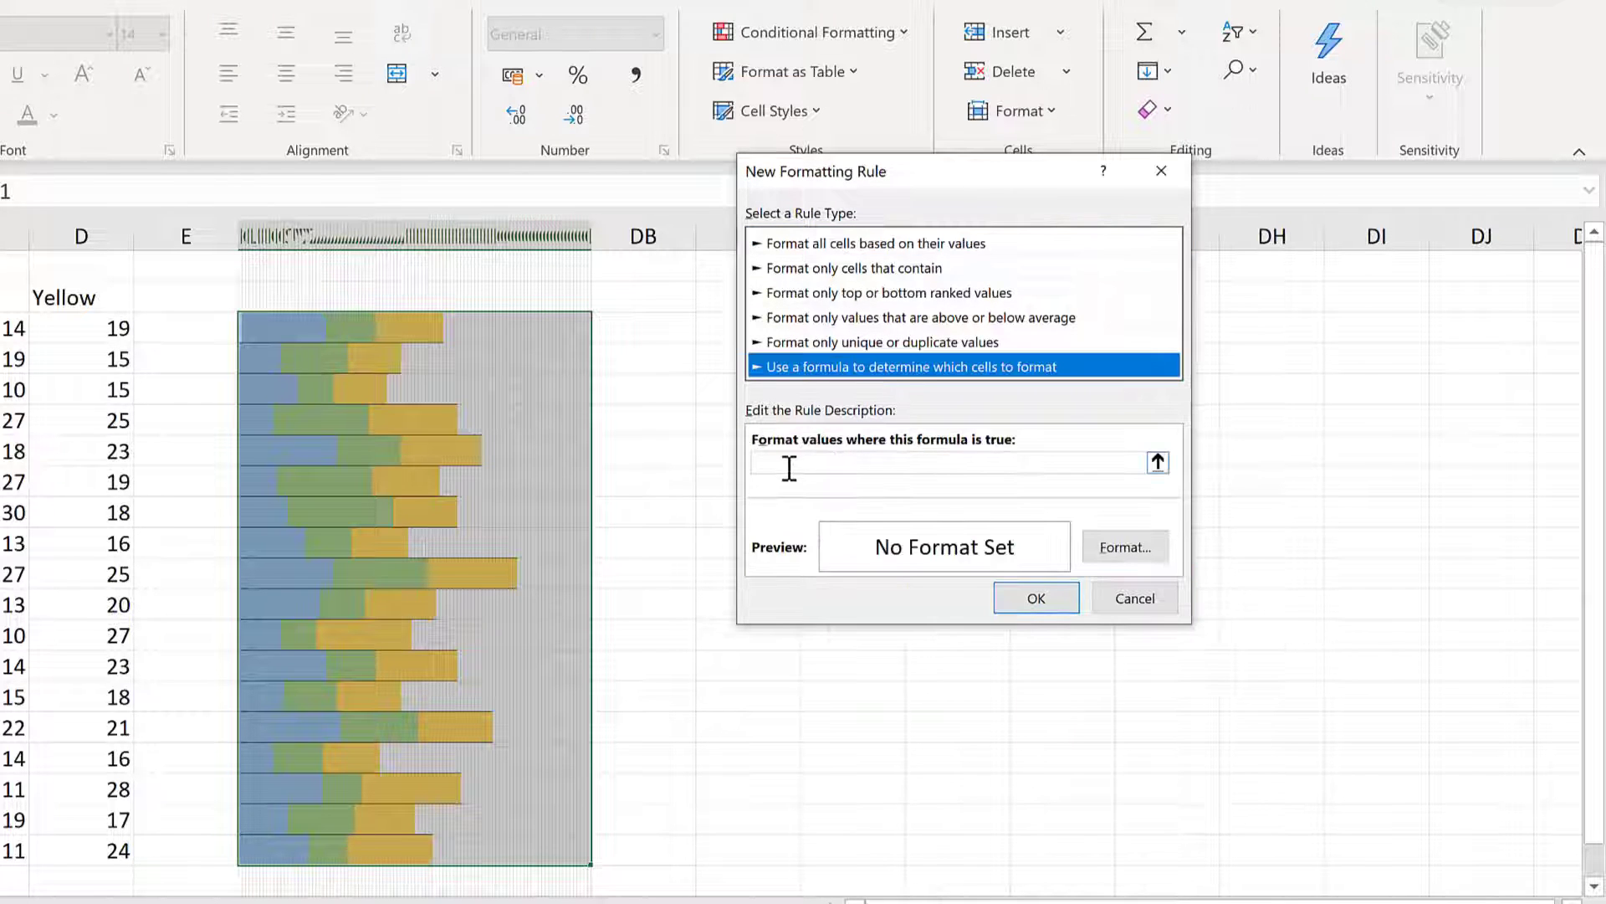
{"action": "left_click", "coordinate": [789, 462]}
{"action": "left_click_drag", "start_coordinate": [931, 209], "coordinate": [811, 257]}
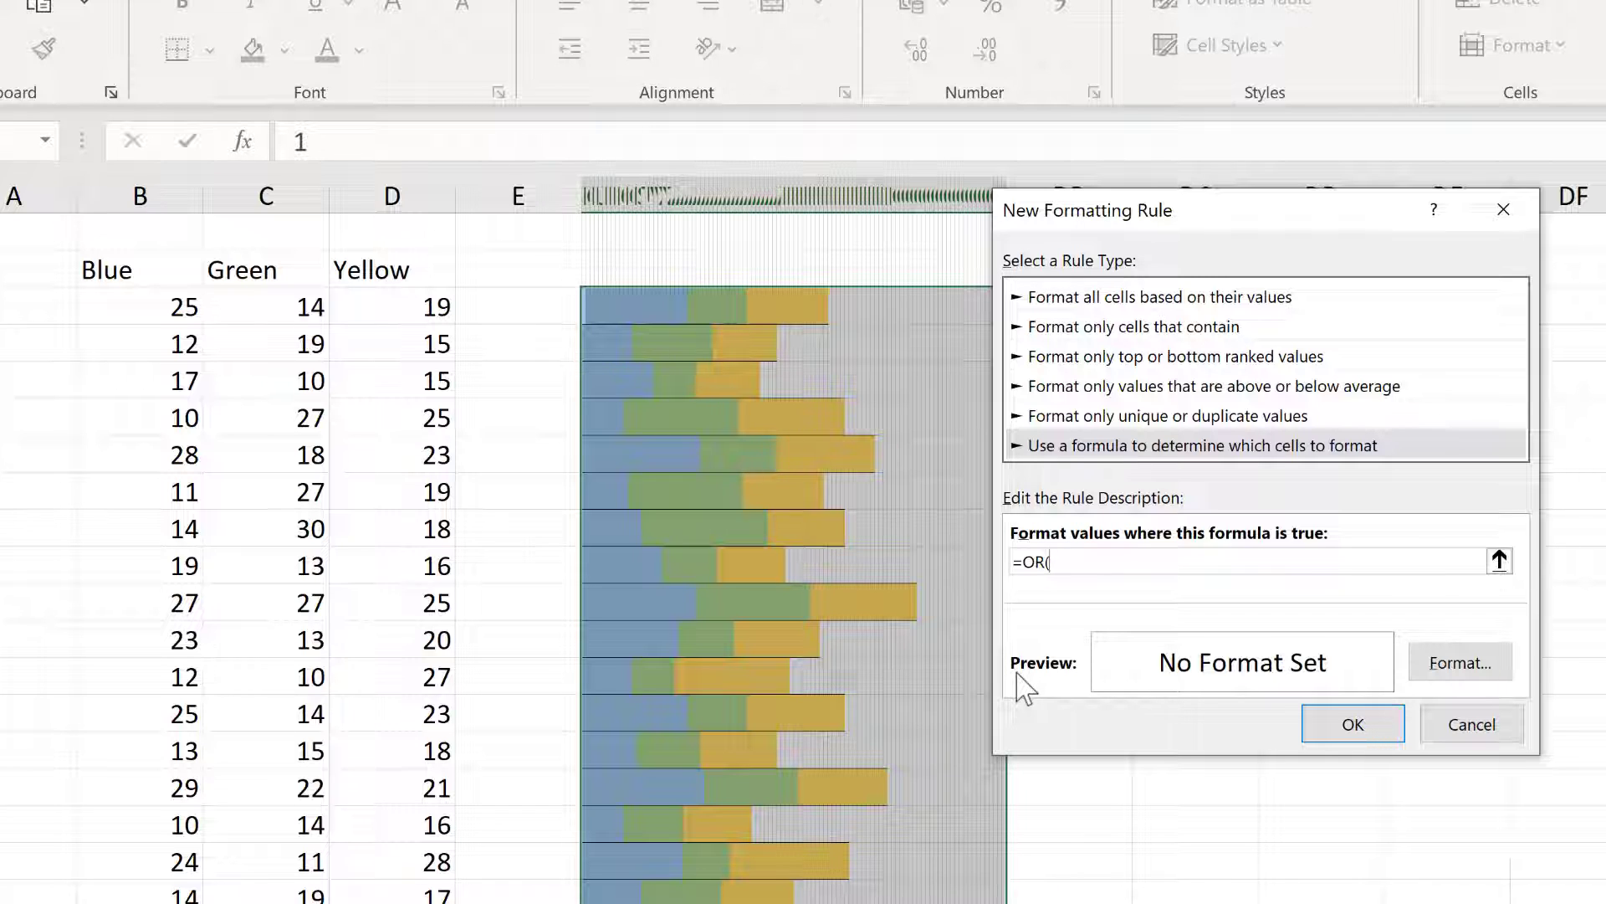
- Enter F3=$B3 as the first condition of the new rule's OR formula
{"action": "type", "text": "F"}
{"action": "left_click", "coordinate": [190, 299]}
{"action": "left_click", "coordinate": [1107, 560]}
{"action": "key", "text": "Left"}
{"action": "key", "text": "BackSpace"}
{"action": "key", "text": "End"}
- Add F3=$B3+$C3 as the OR formula's second condition, with only the column references locked, followed by a comma
{"action": "type", "text": ",F3="}
{"action": "left_click", "coordinate": [179, 306]}
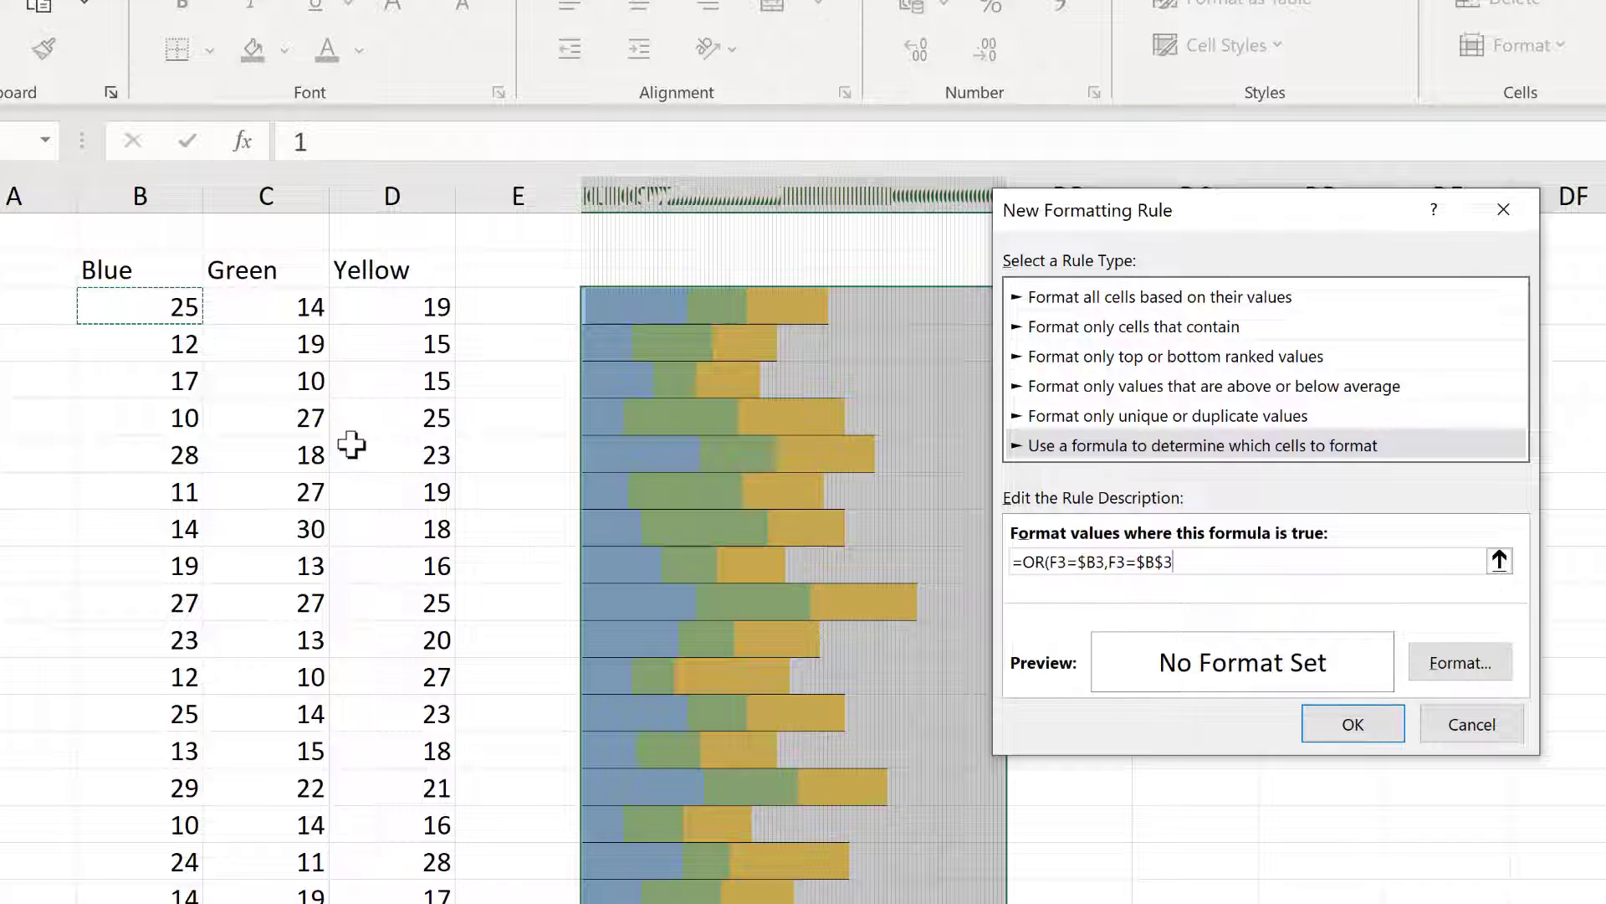
{"action": "type", "text": "+"}
{"action": "left_click", "coordinate": [261, 306]}
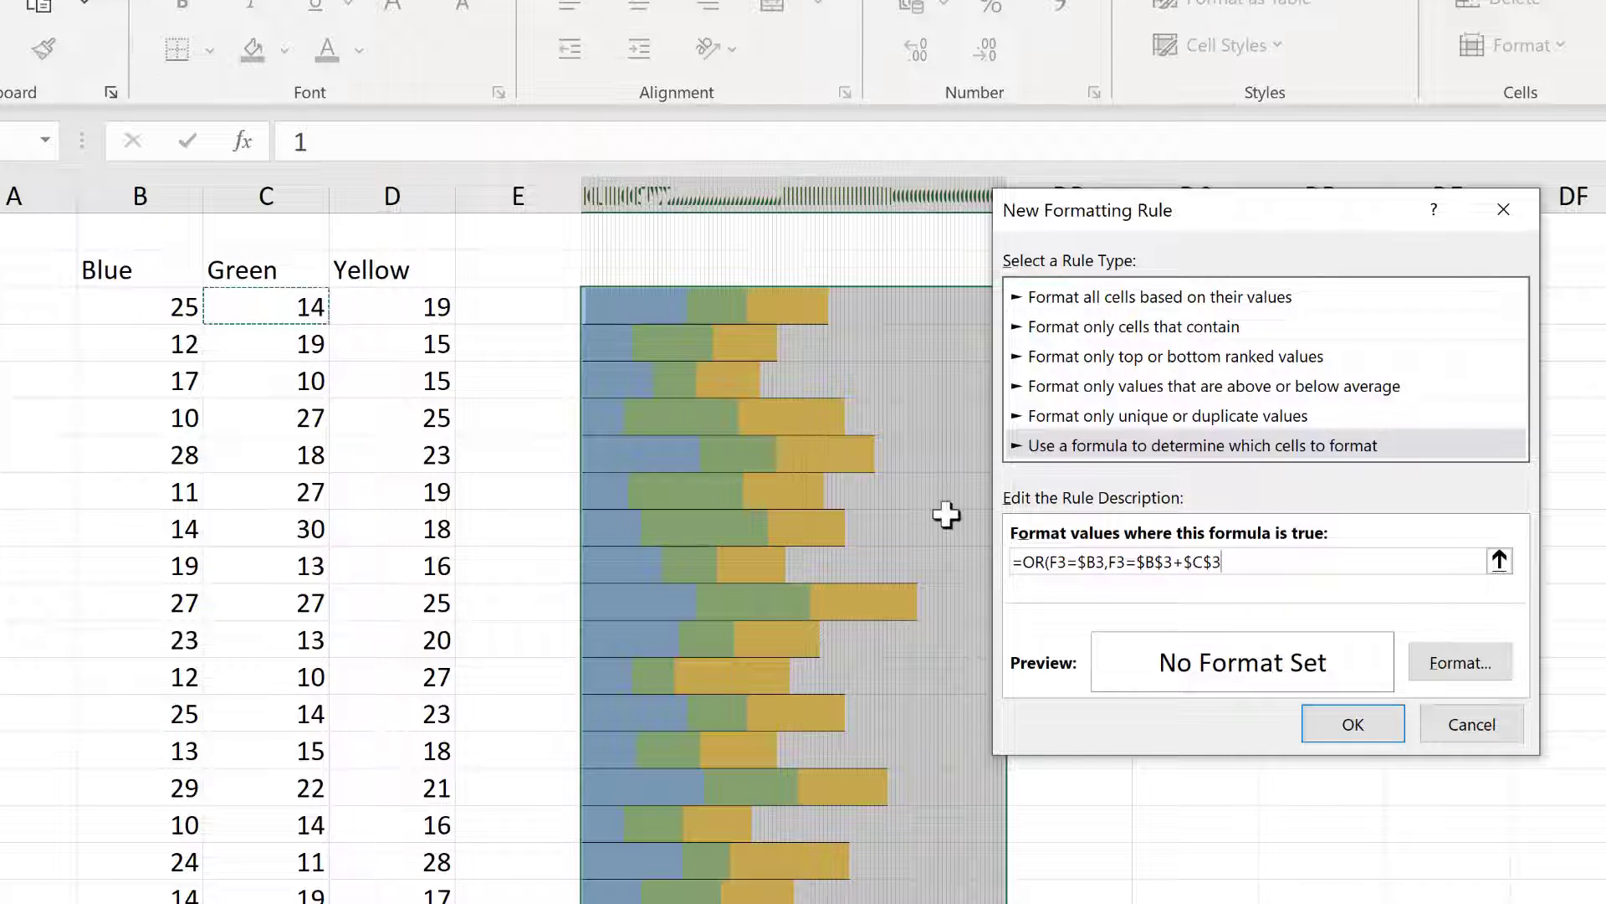
{"action": "left_click", "coordinate": [1160, 560]}
{"action": "key", "text": "BackSpace"}
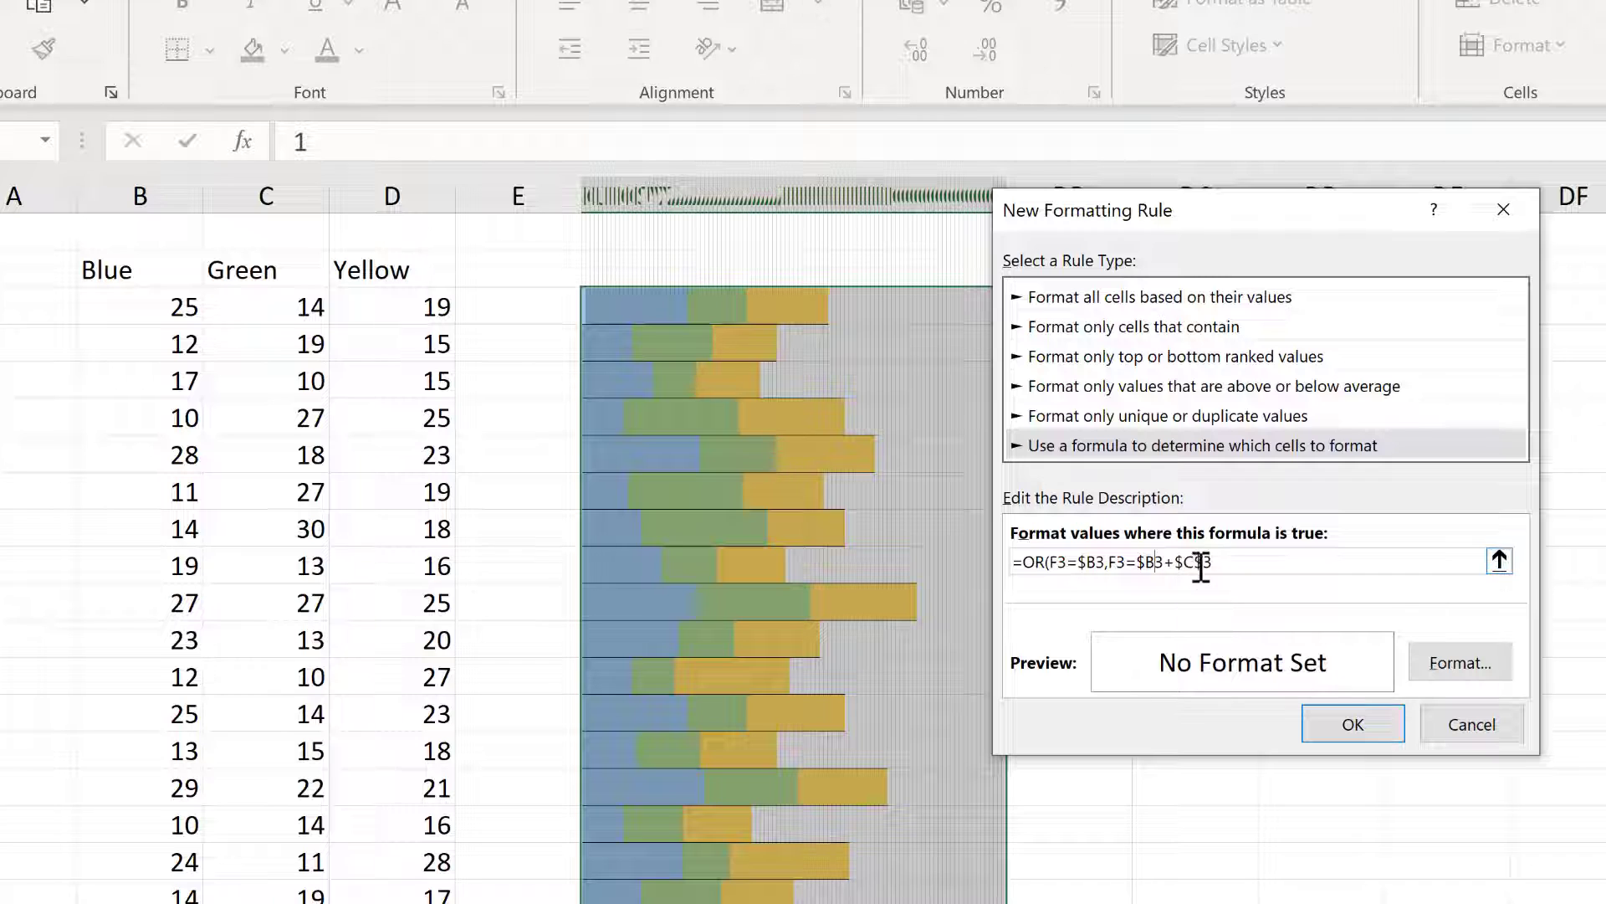
{"action": "left_click", "coordinate": [1202, 563]}
{"action": "key", "text": "BackSpace"}
{"action": "left_click", "coordinate": [1225, 563]}
{"action": "type", "text": ","}
- Reuse the second condition to complete the rule formula as =OR(F3=$B3,F3=$B3+$C3,F3=$B3+$C3+$D3)
{"action": "left_click_drag", "start_coordinate": [1111, 562], "coordinate": [1200, 560]}
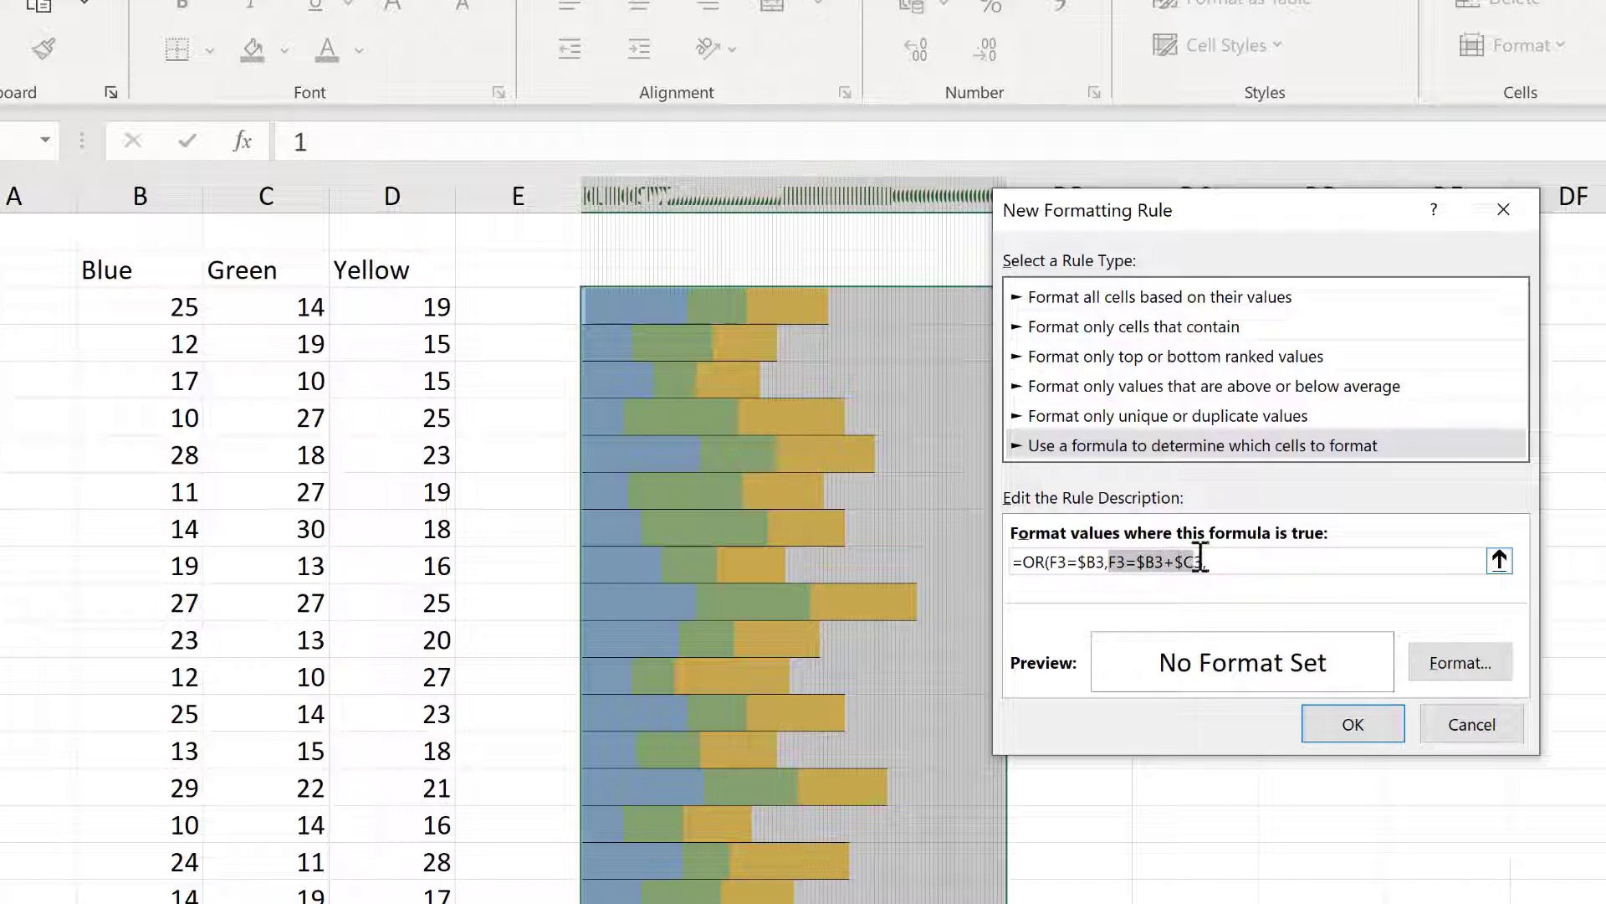
{"action": "key", "text": "ctrl+c"}
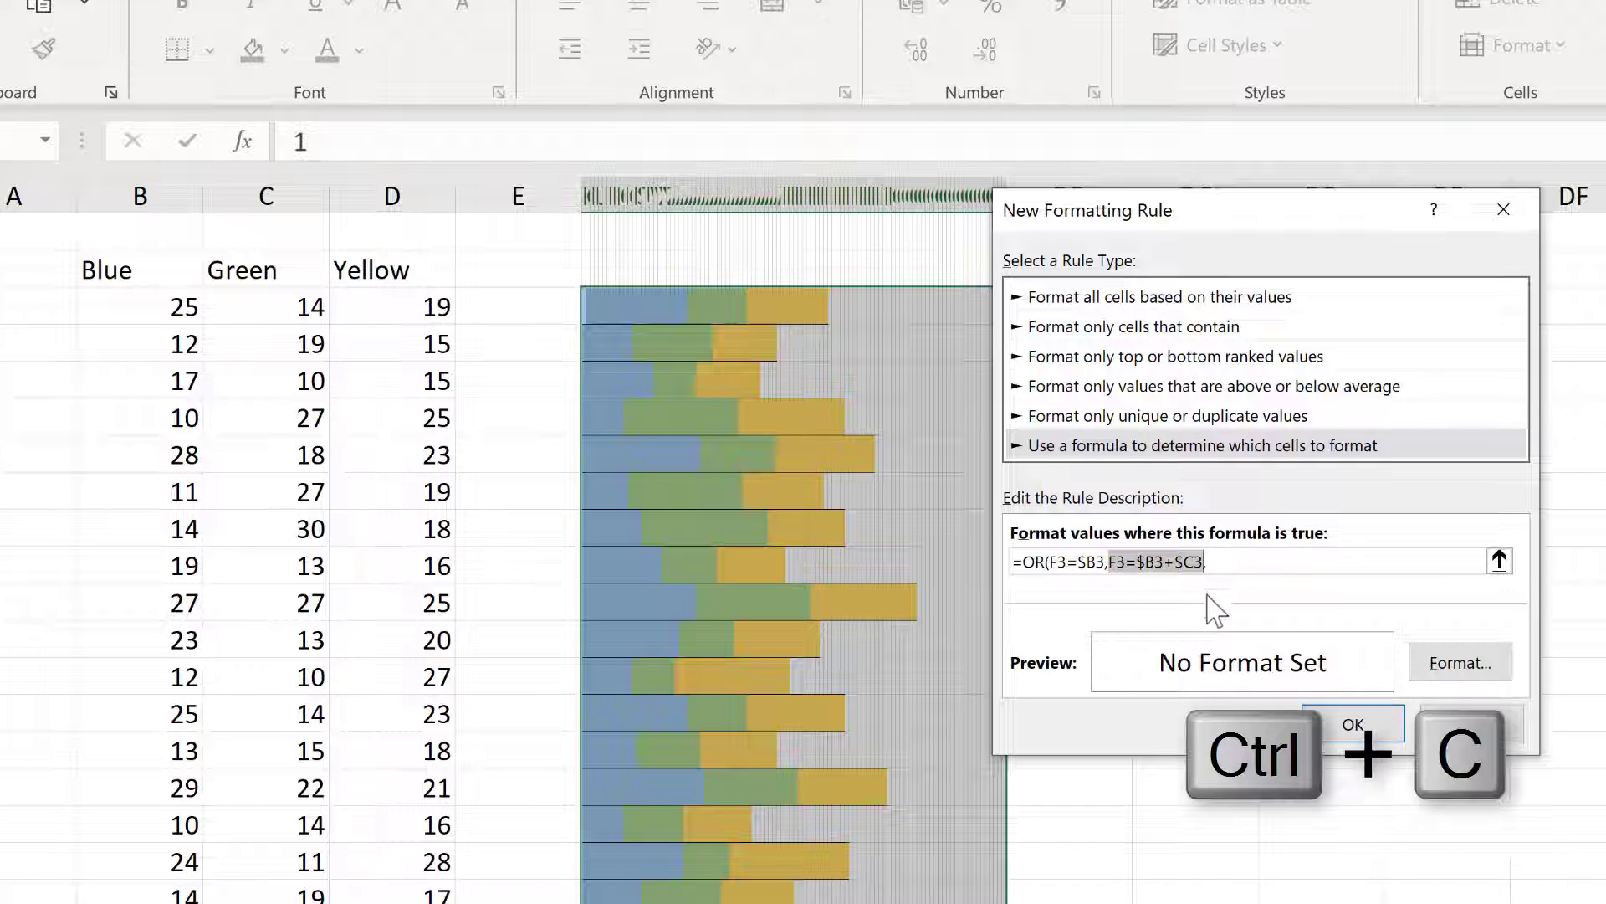
{"action": "left_click", "coordinate": [1240, 559]}
{"action": "key", "text": "ctrl+v"}
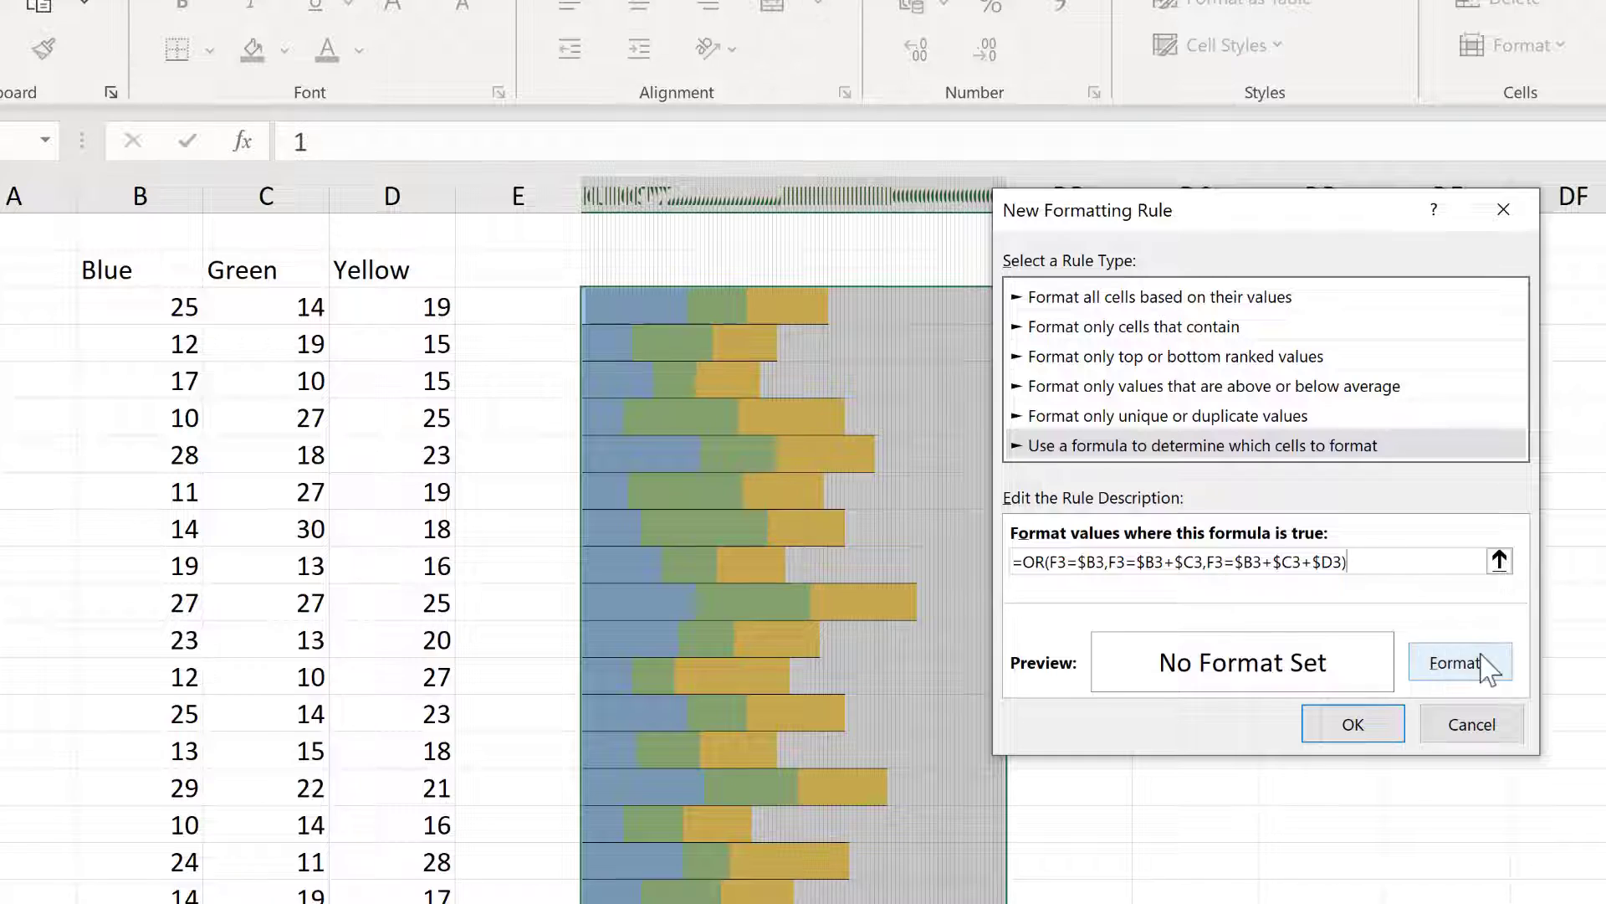
- Give the OR rule top, bottom and right borders, then apply it to the grid and deselect the range
{"action": "left_click", "coordinate": [1455, 663]}
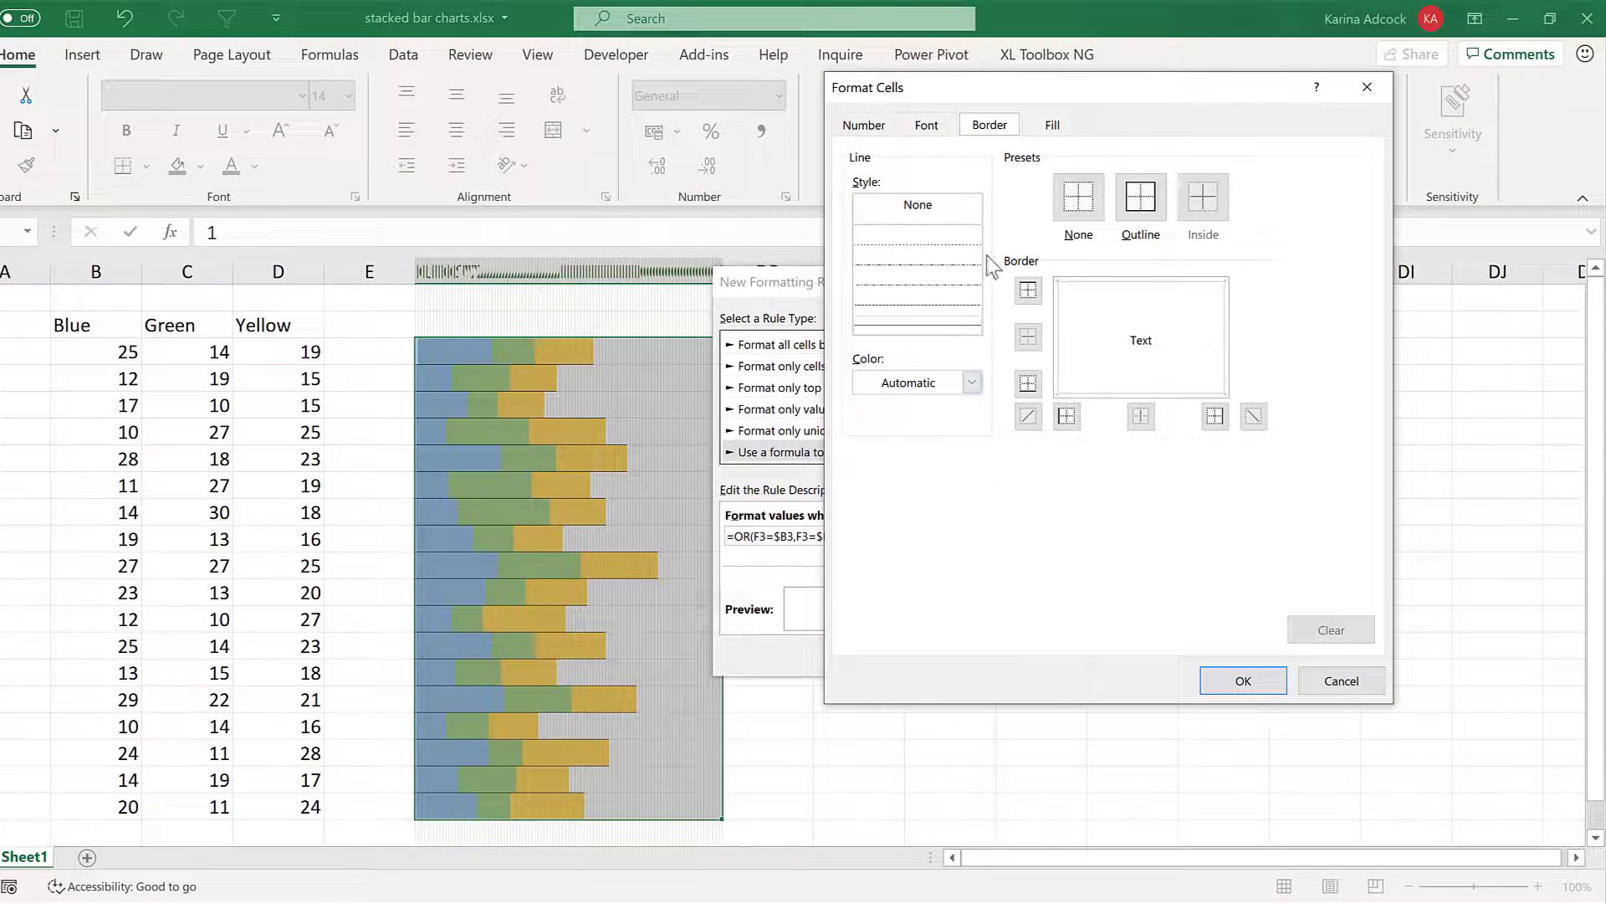
{"action": "left_click", "coordinate": [1028, 290]}
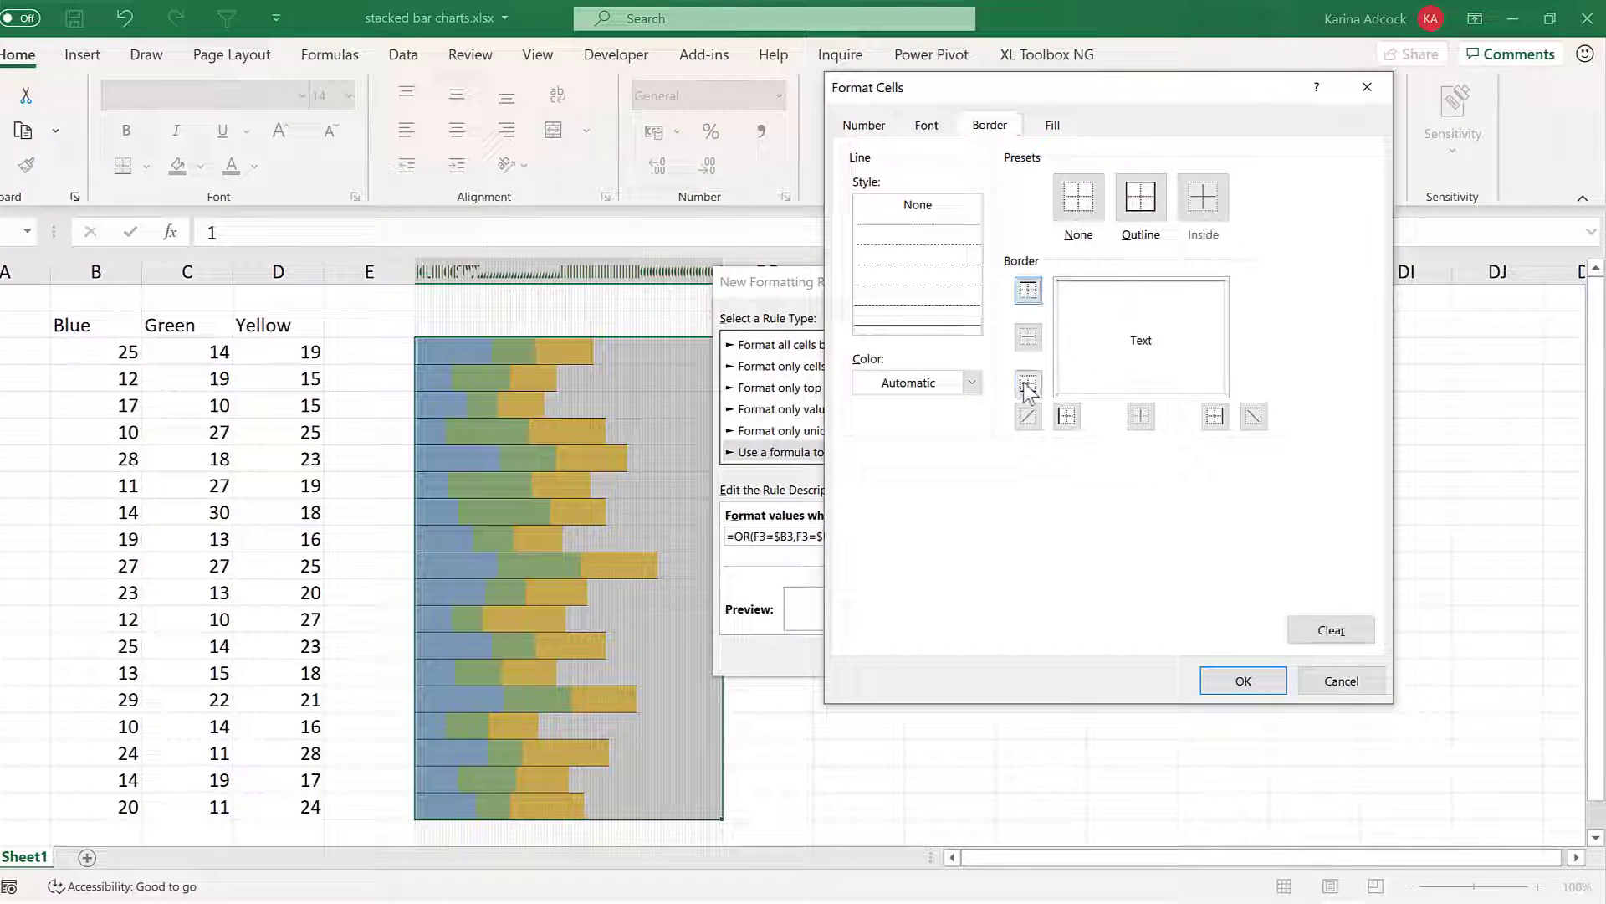
{"action": "left_click", "coordinate": [1028, 382]}
{"action": "left_click", "coordinate": [1220, 414]}
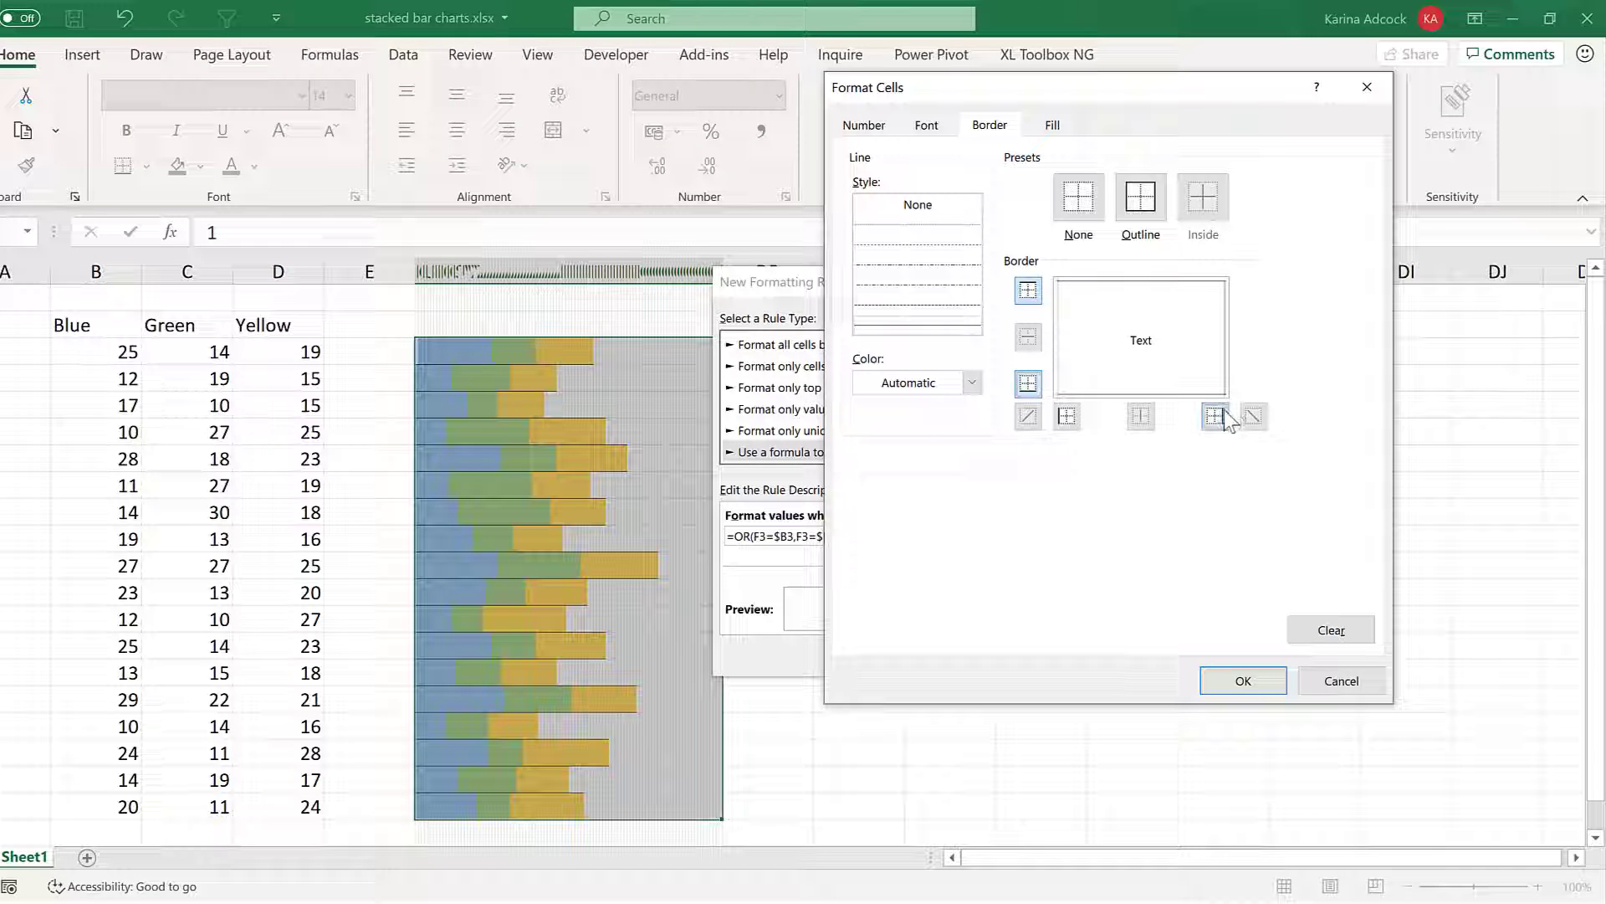
{"action": "left_click", "coordinate": [1232, 695]}
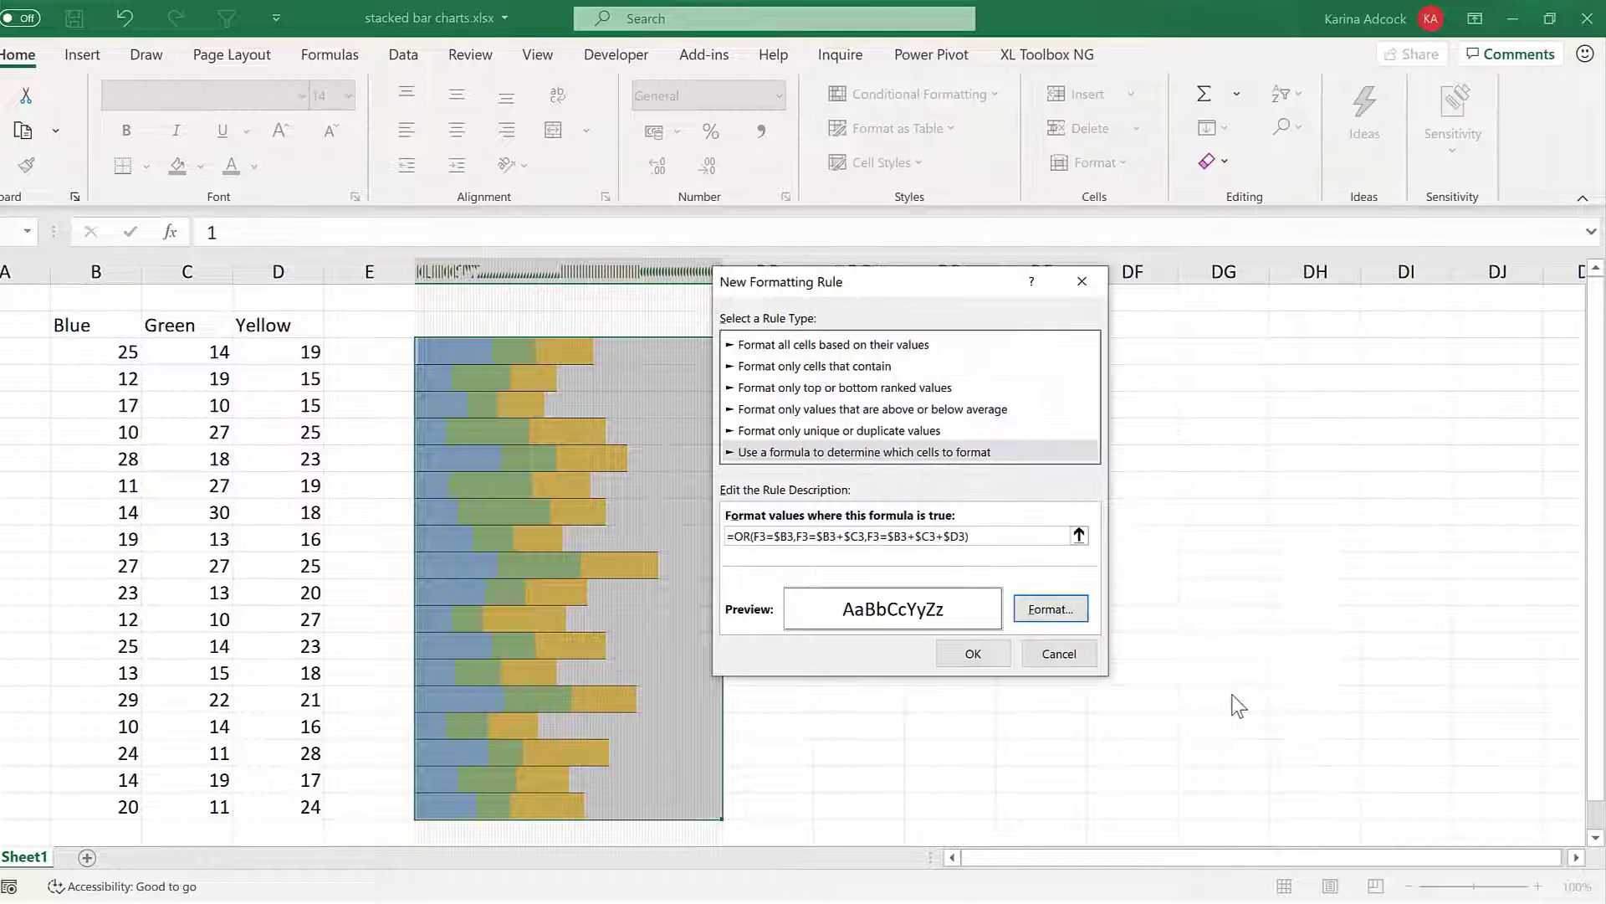
{"action": "left_click", "coordinate": [980, 653]}
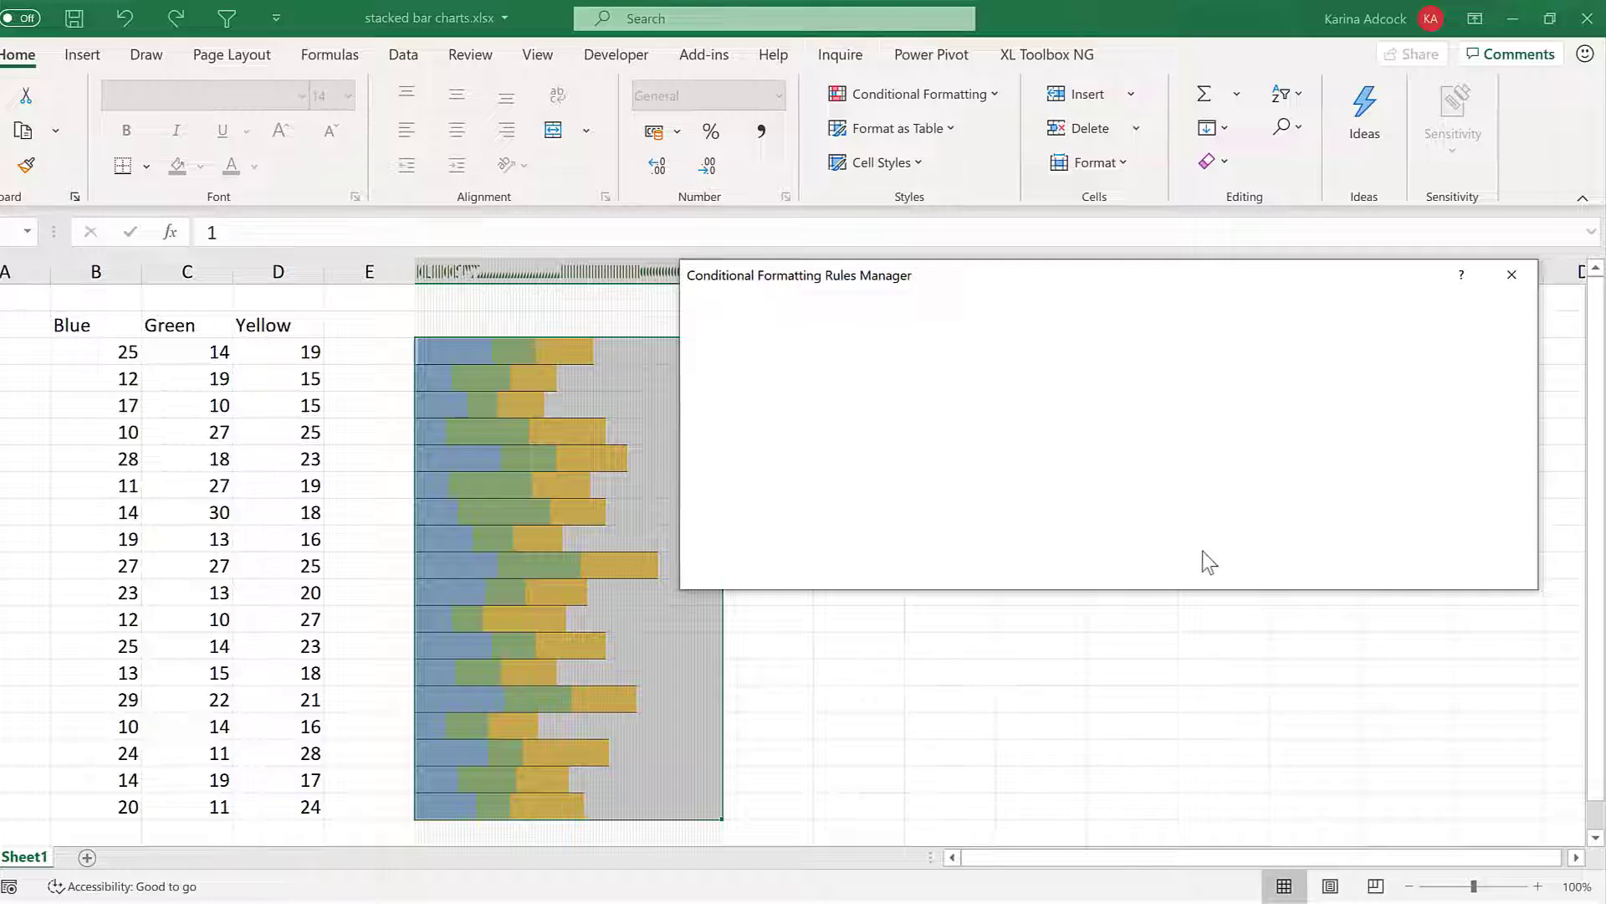
{"action": "left_click", "coordinate": [1306, 557]}
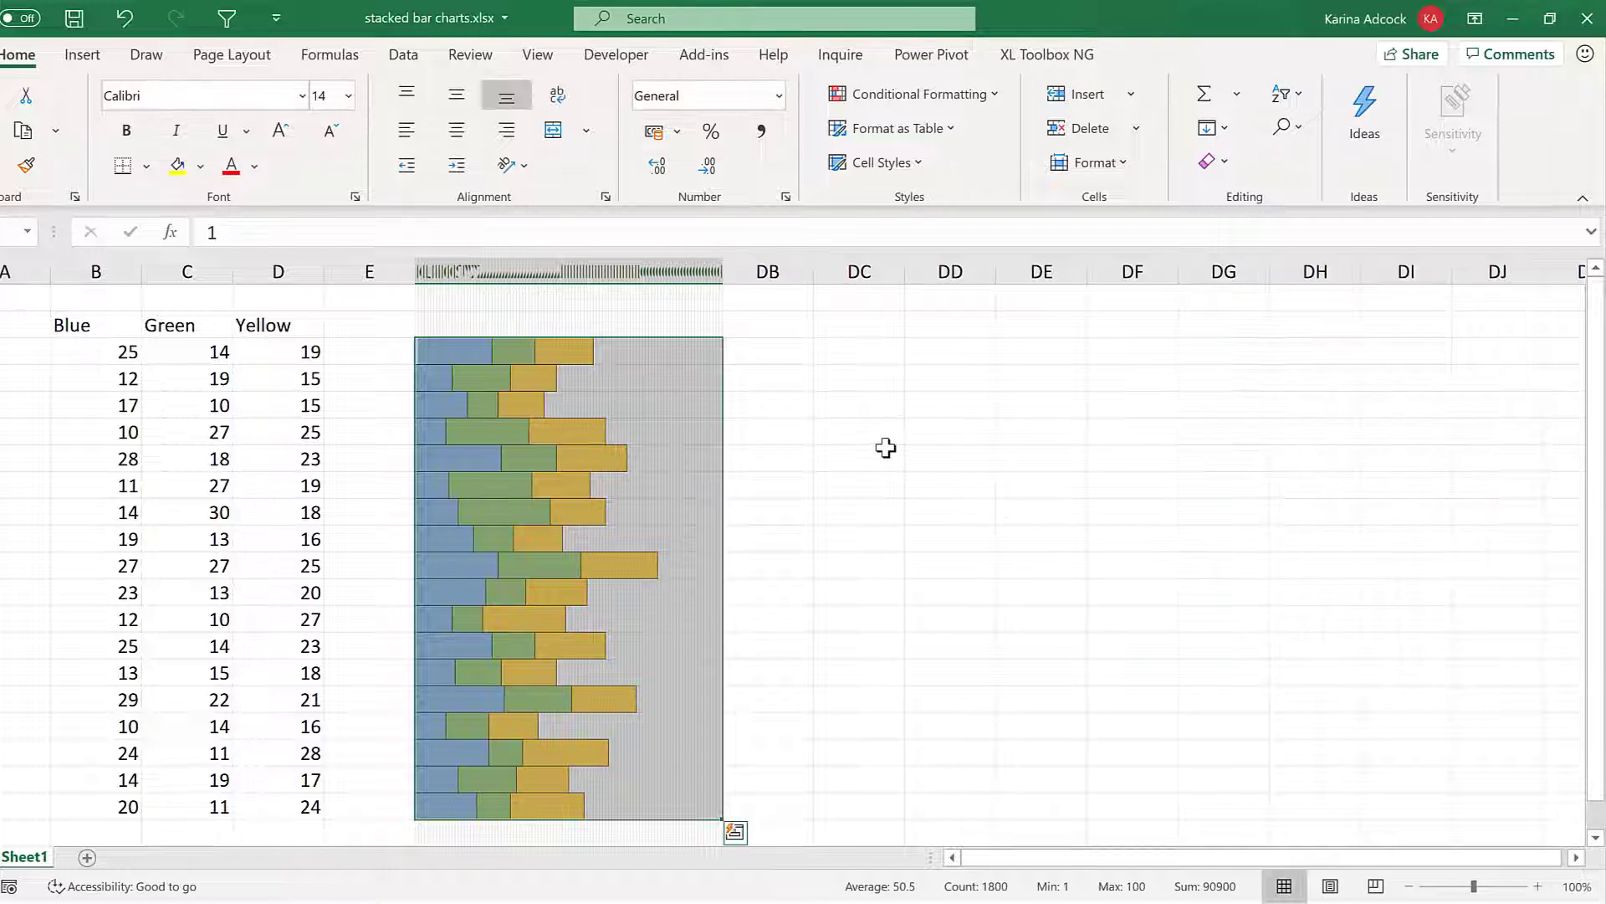
{"action": "left_click", "coordinate": [886, 448]}
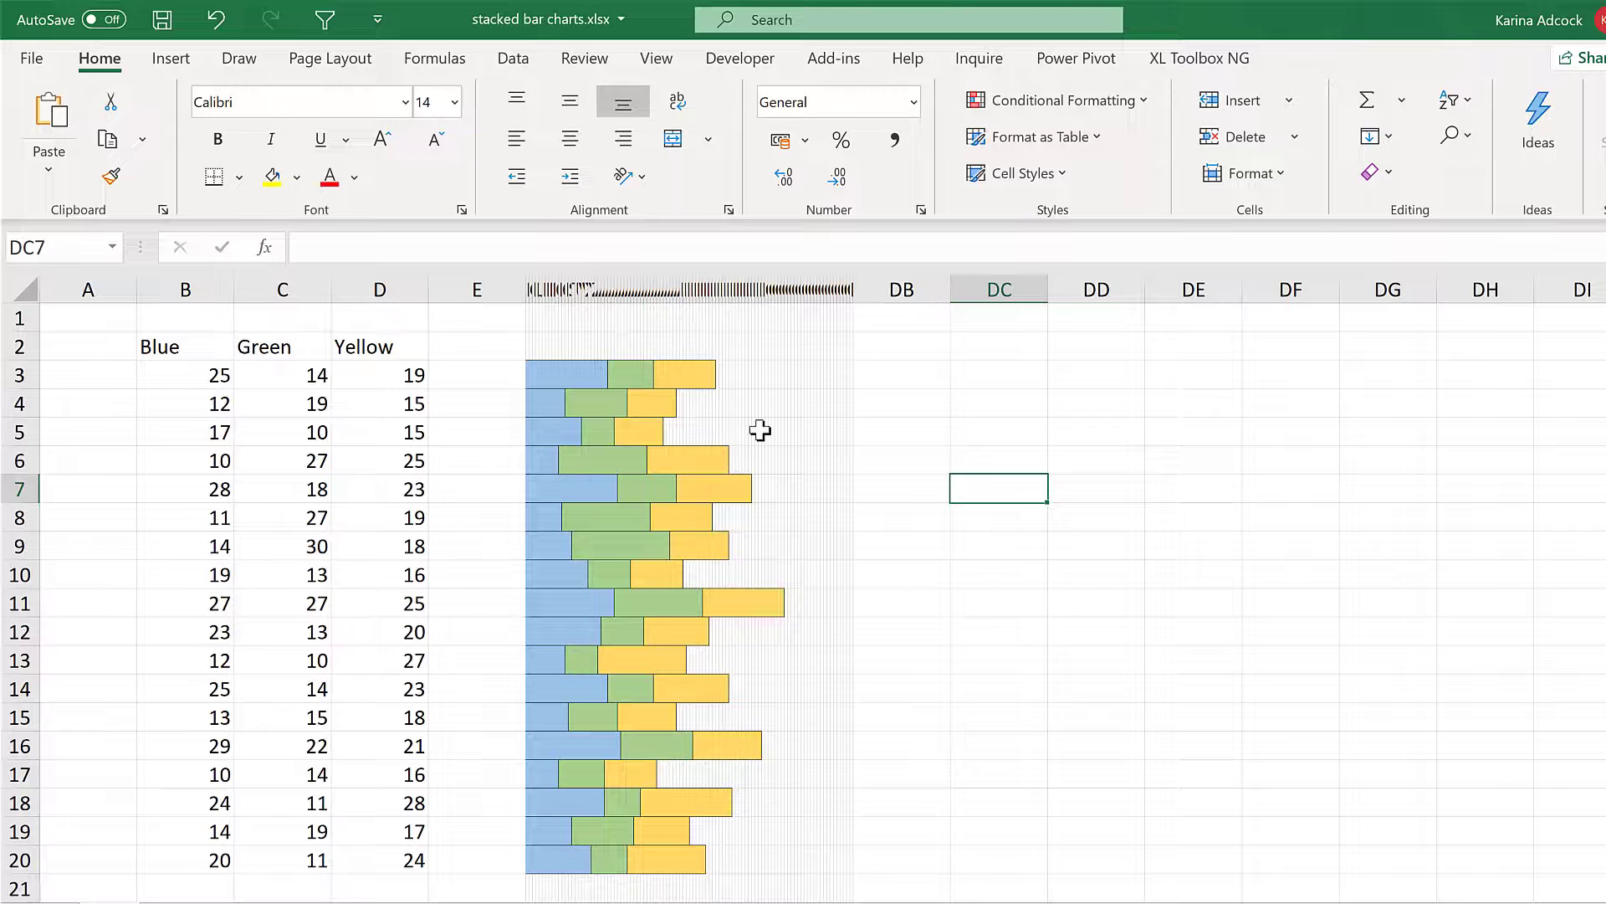
- Add a left border to cells F3:F20, along the starting edge of the bars
{"action": "left_click_drag", "start_coordinate": [527, 373], "coordinate": [527, 866]}
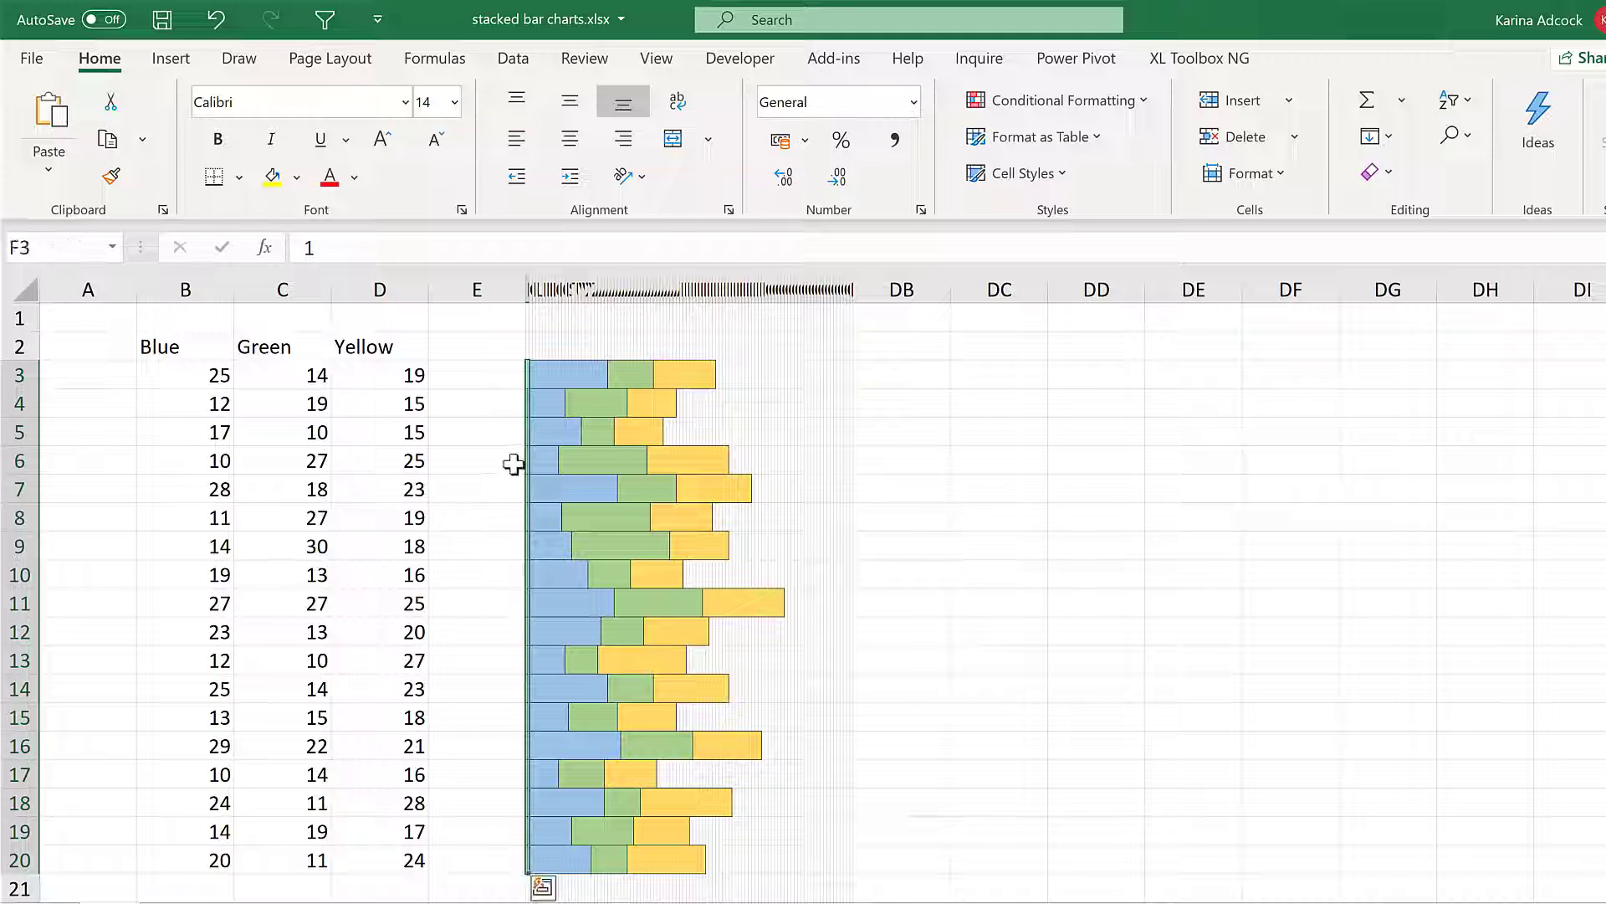
{"action": "left_click", "coordinate": [239, 178]}
{"action": "left_click", "coordinate": [281, 321]}
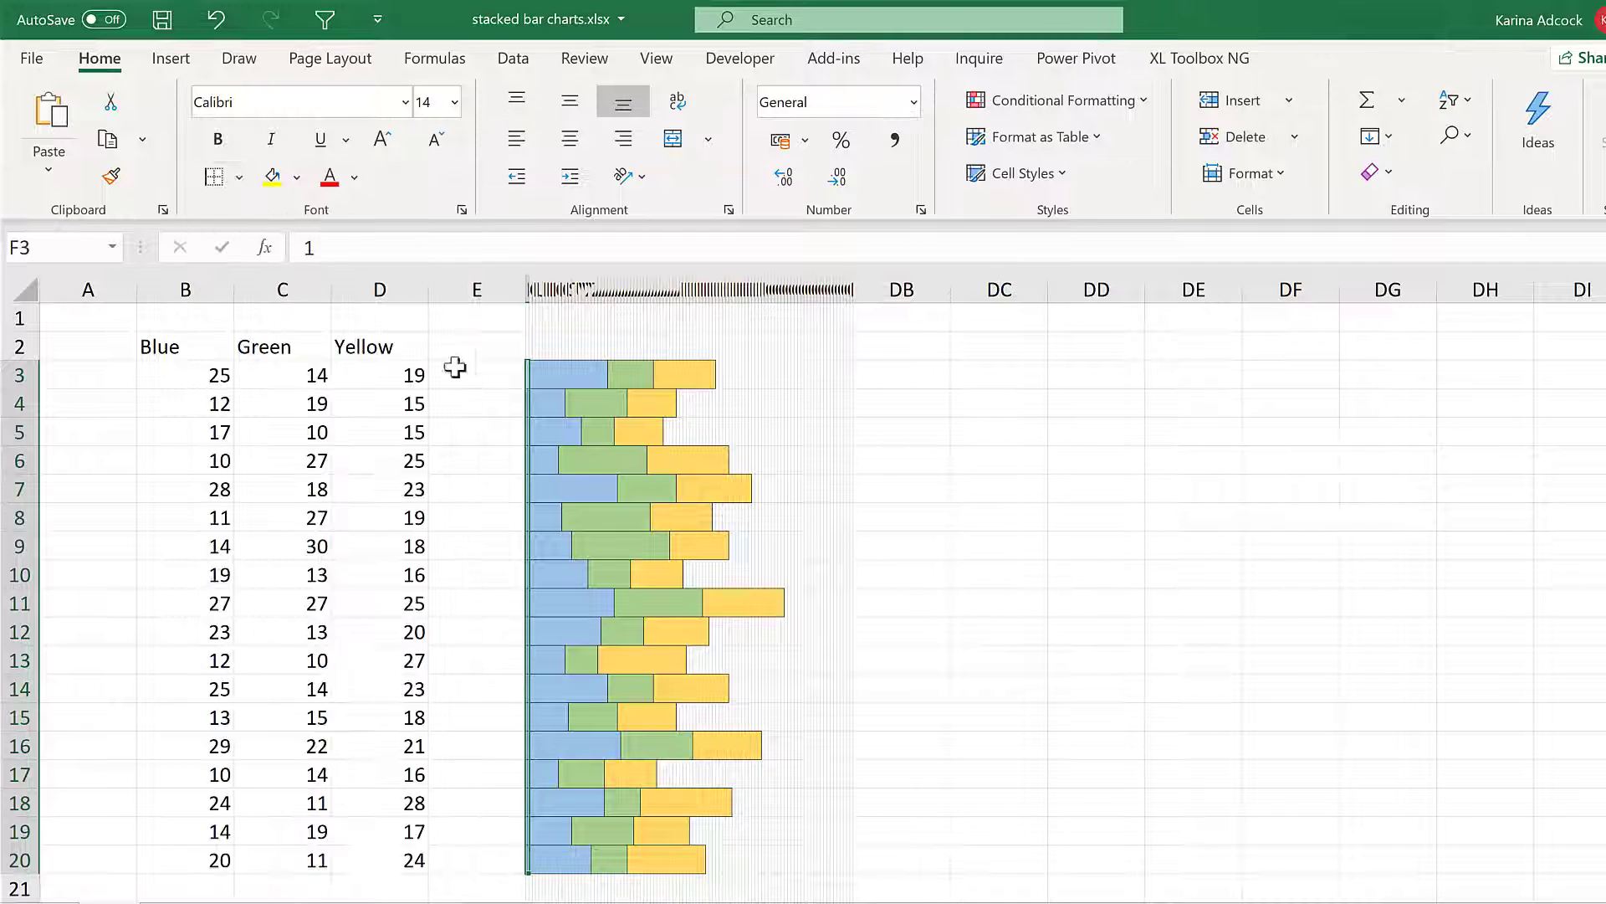
{"action": "left_click", "coordinate": [942, 443]}
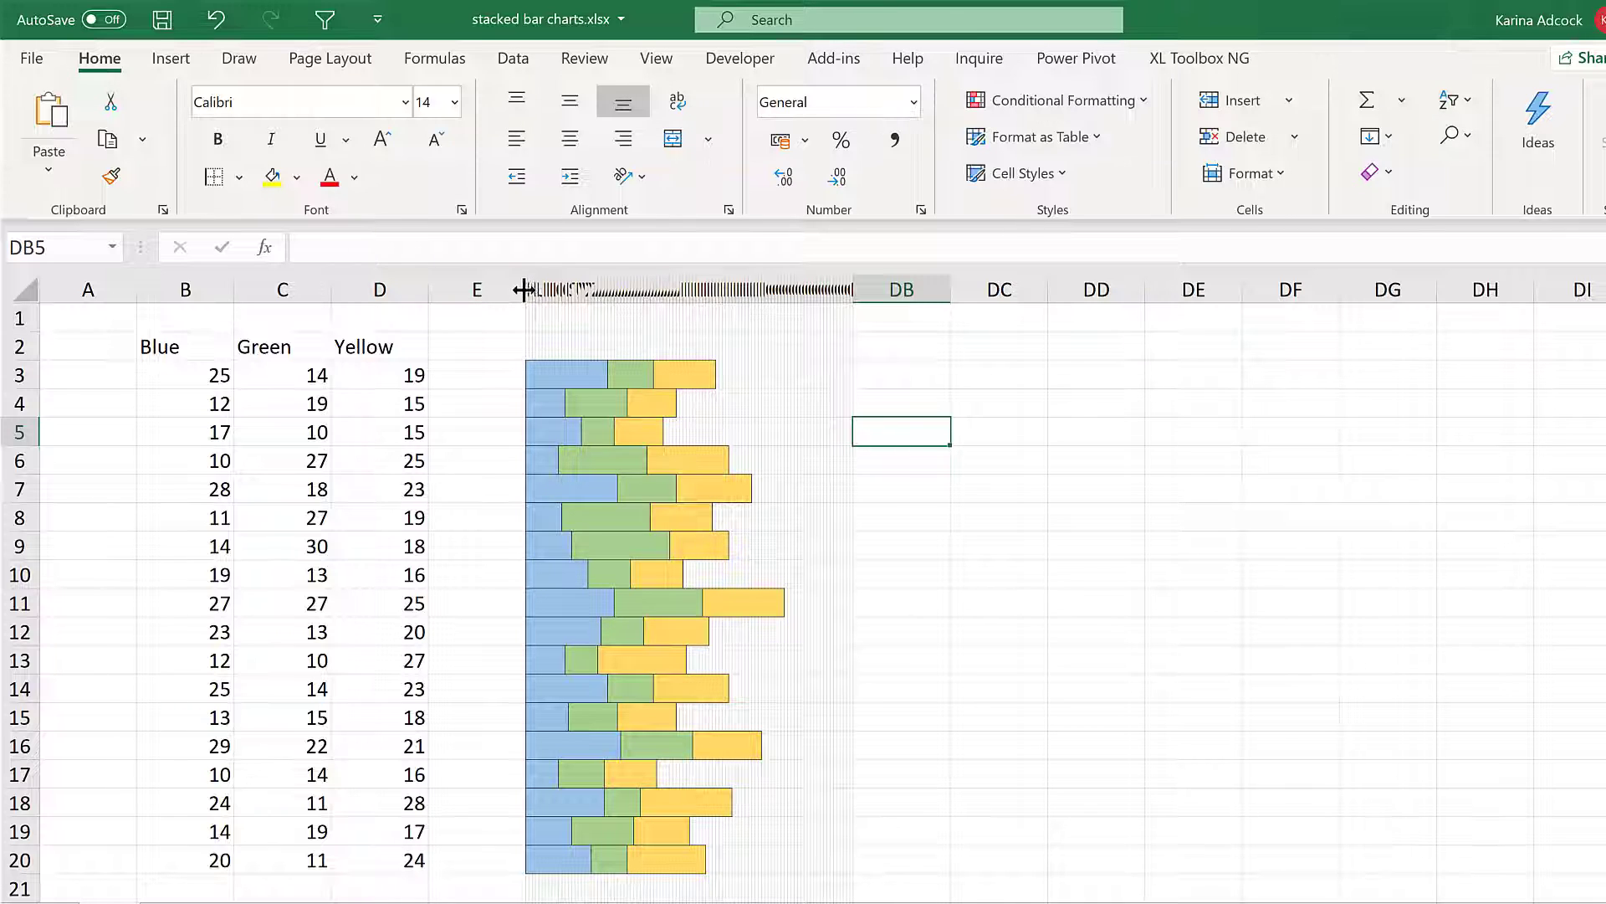
- Fill the narrow chart columns, F through DA, with white
{"action": "left_click_drag", "start_coordinate": [527, 286], "coordinate": [849, 287]}
{"action": "left_click", "coordinate": [296, 178]}
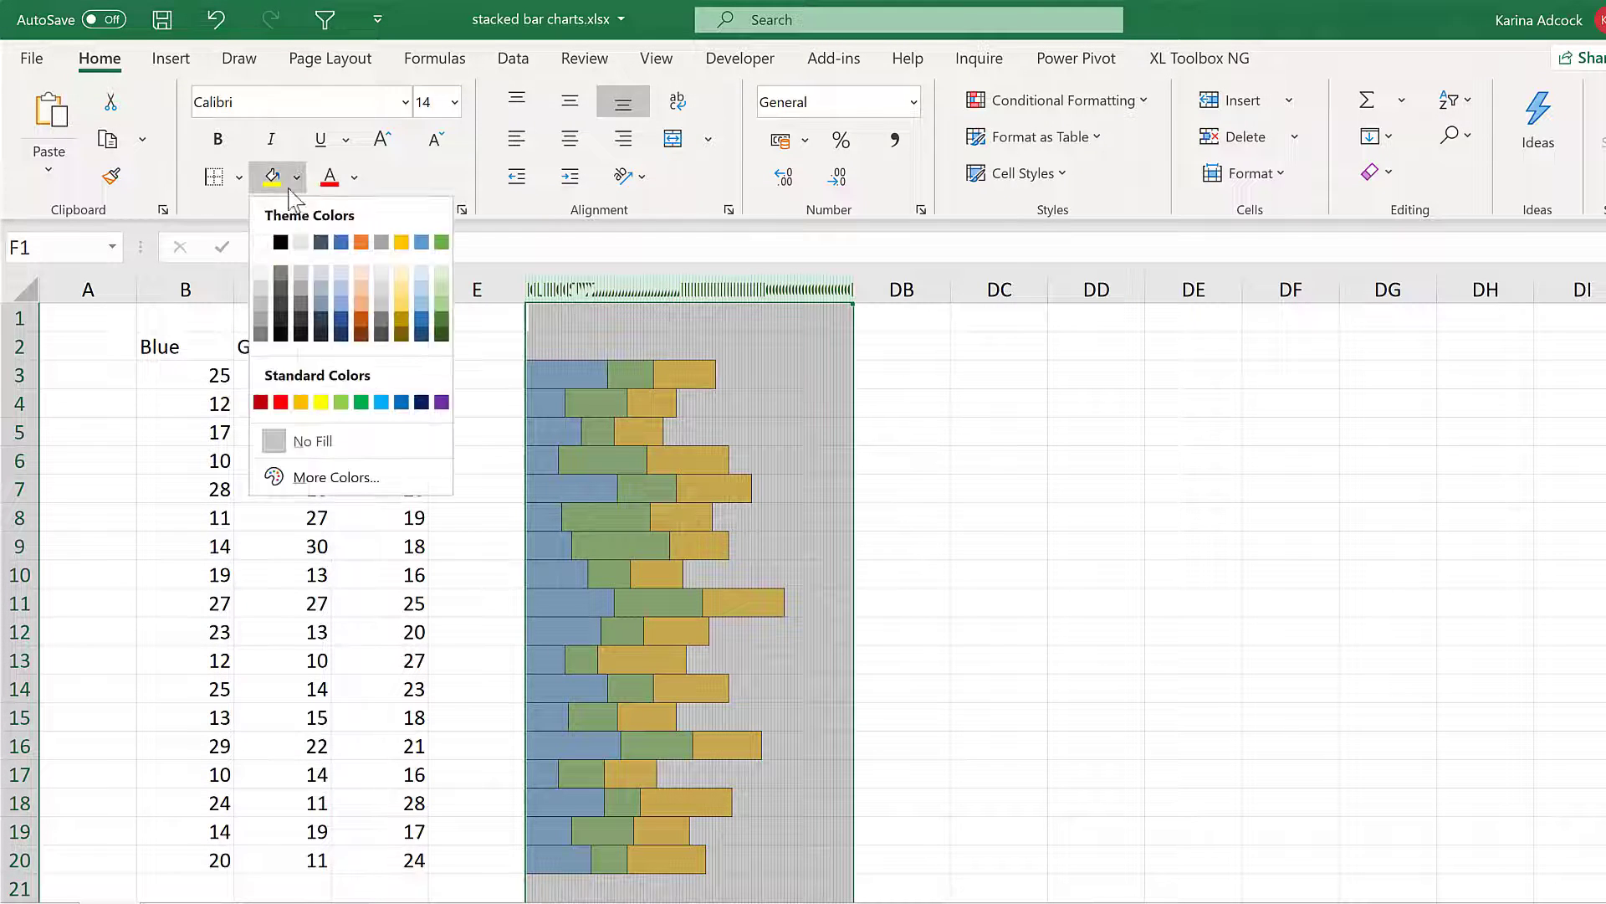
{"action": "left_click", "coordinate": [261, 244]}
{"action": "left_click", "coordinate": [482, 352]}
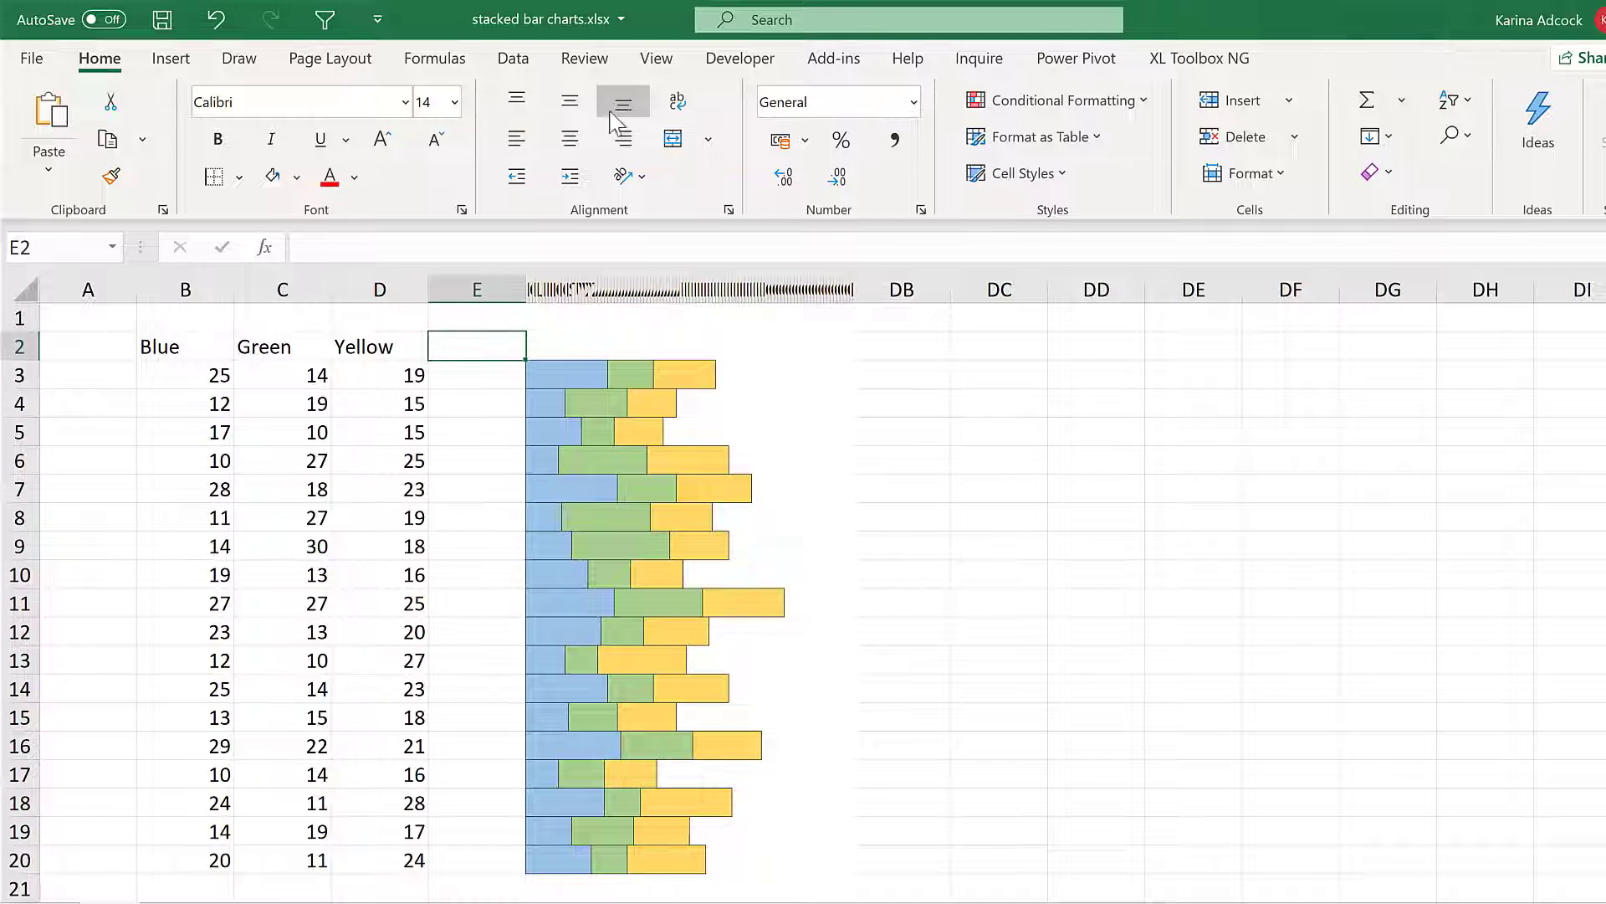
- Hide the worksheet's gridlines and its row and column headings
{"action": "left_click", "coordinate": [656, 58]}
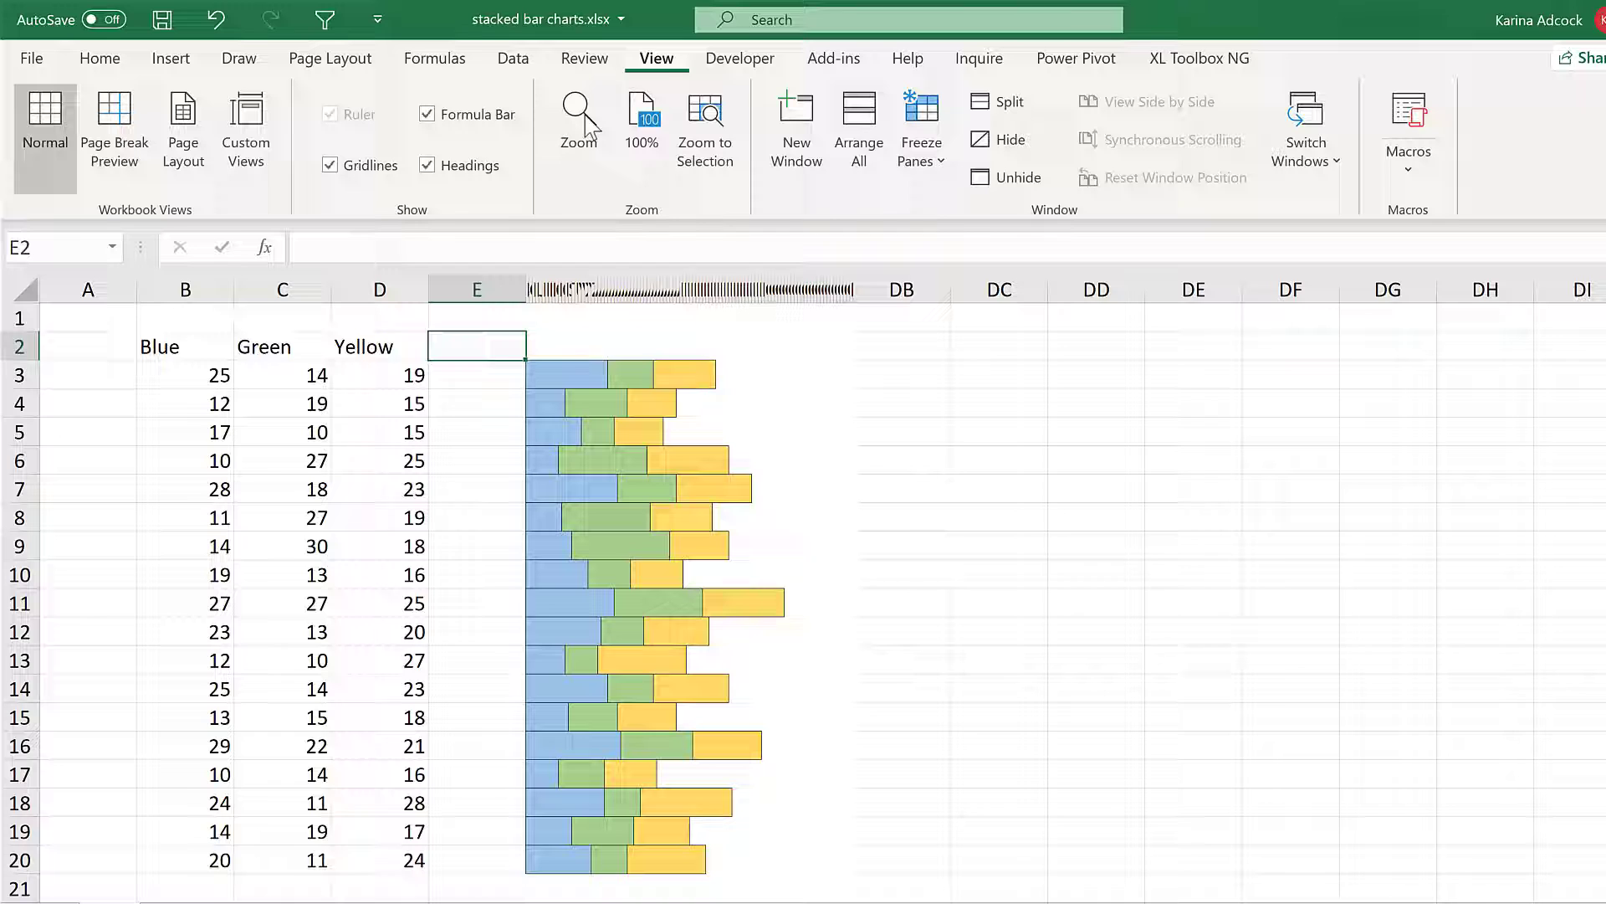
{"action": "left_click", "coordinate": [331, 166]}
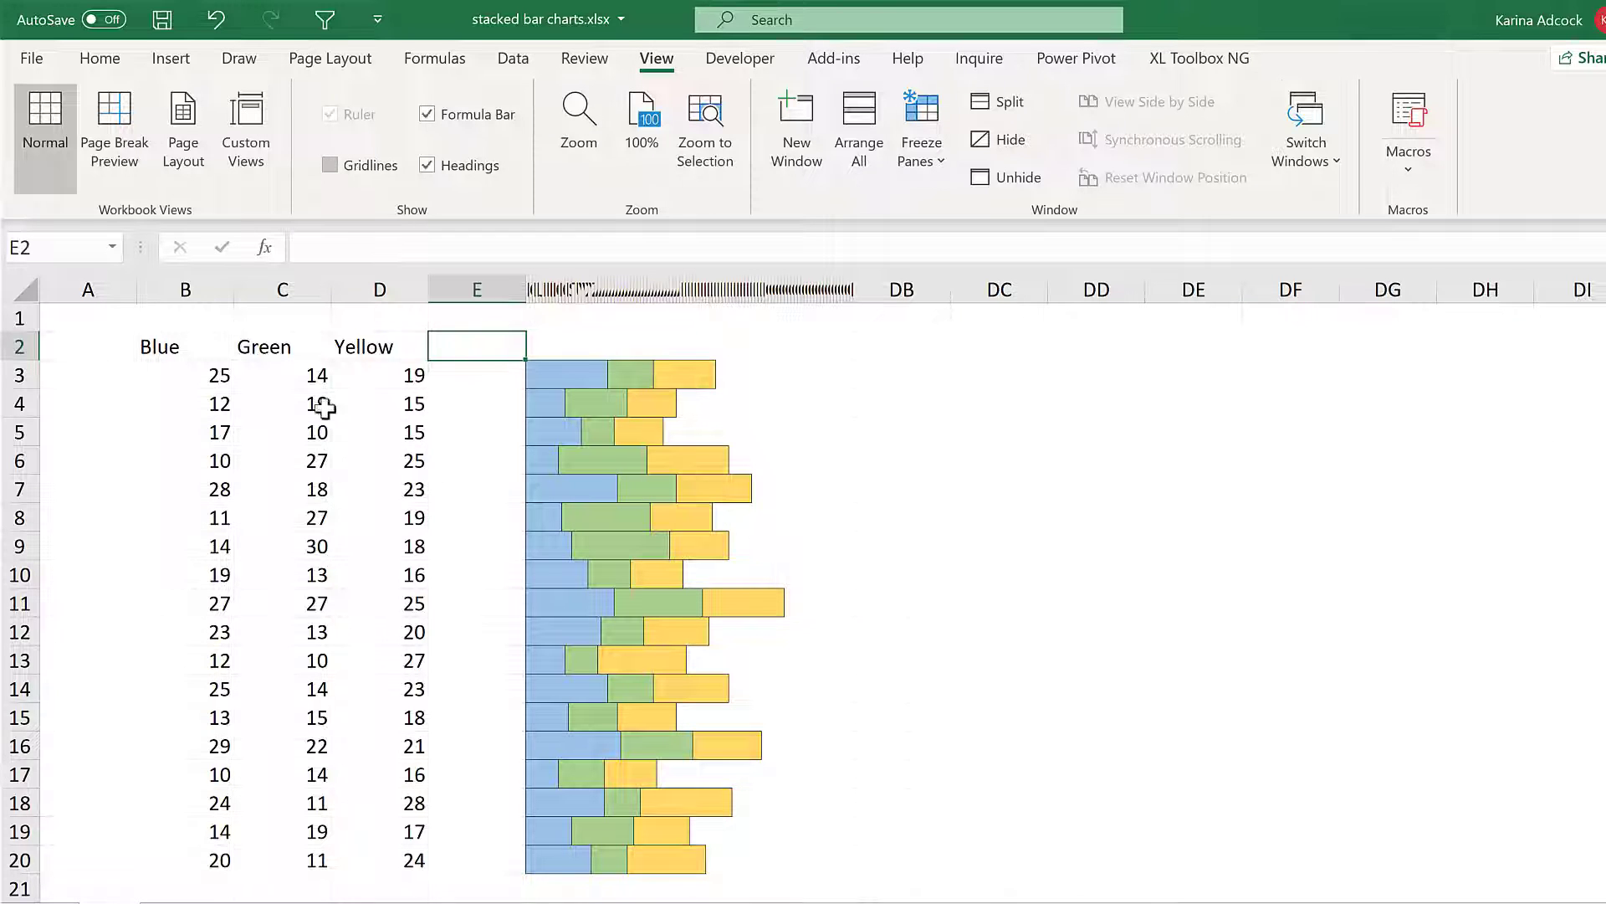
{"action": "left_click", "coordinate": [449, 500]}
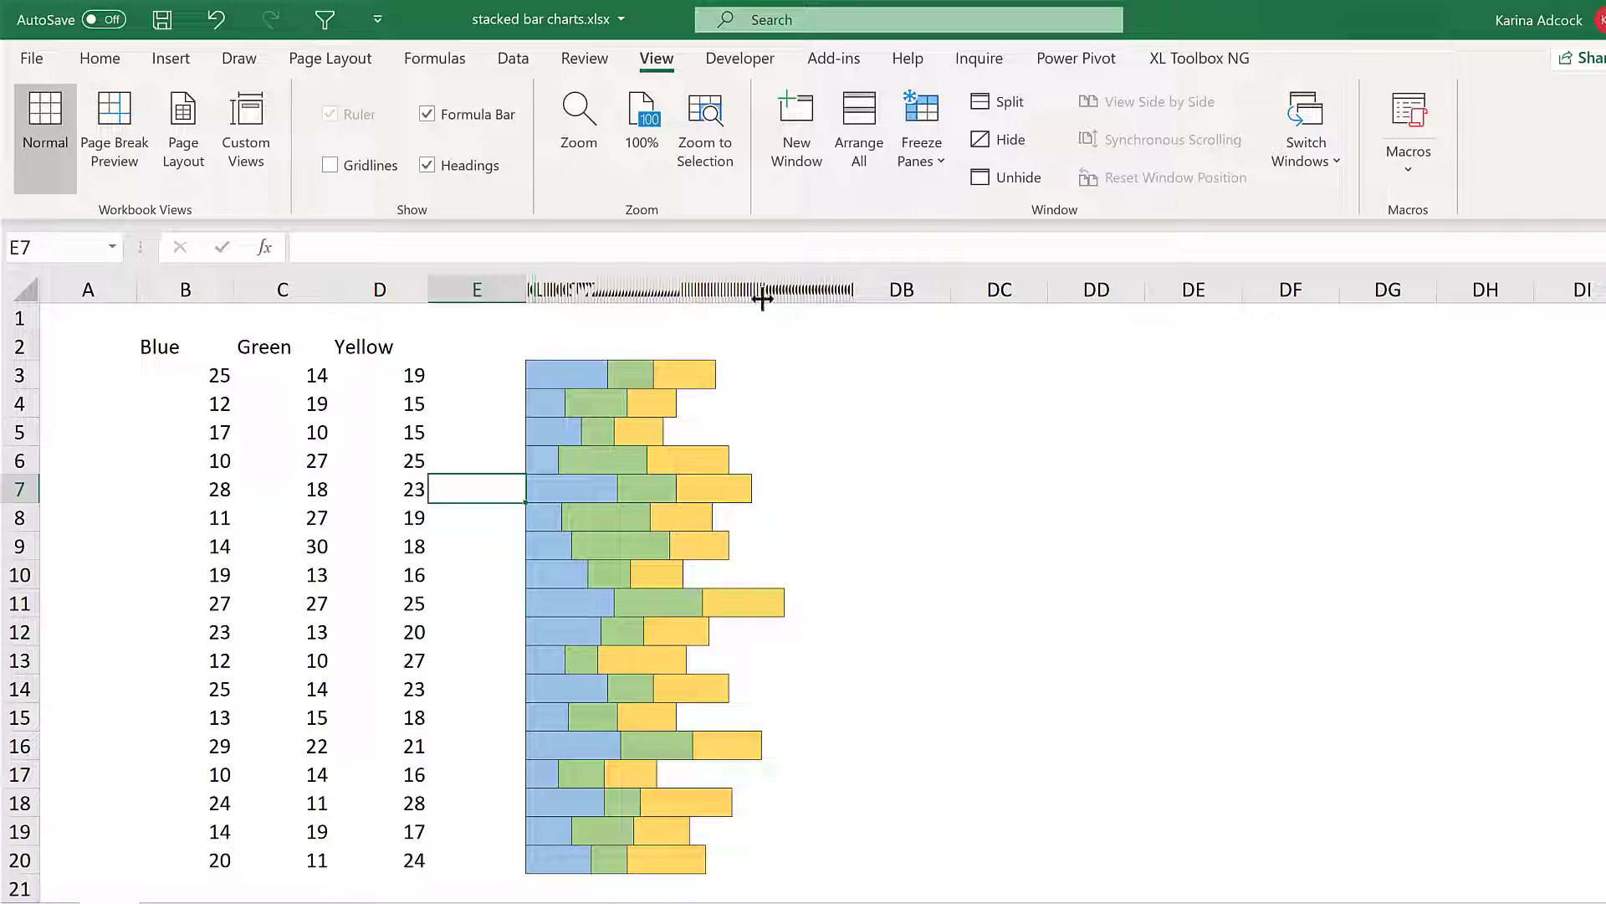
{"action": "left_click", "coordinate": [426, 165]}
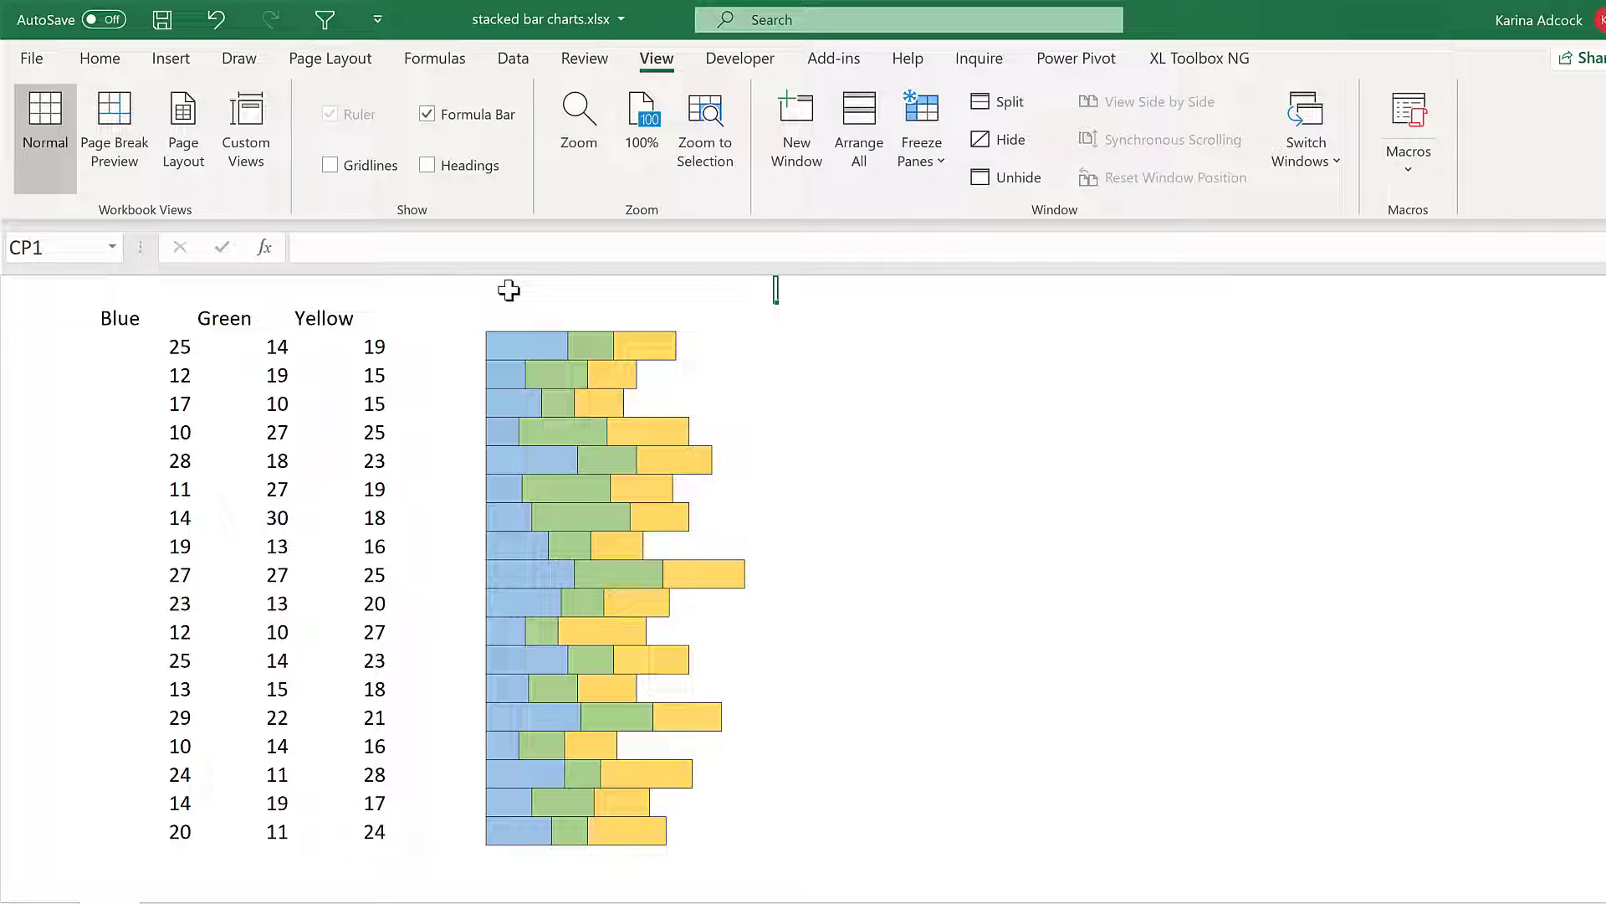
{"action": "left_click_drag", "start_coordinate": [508, 290], "coordinate": [746, 303]}
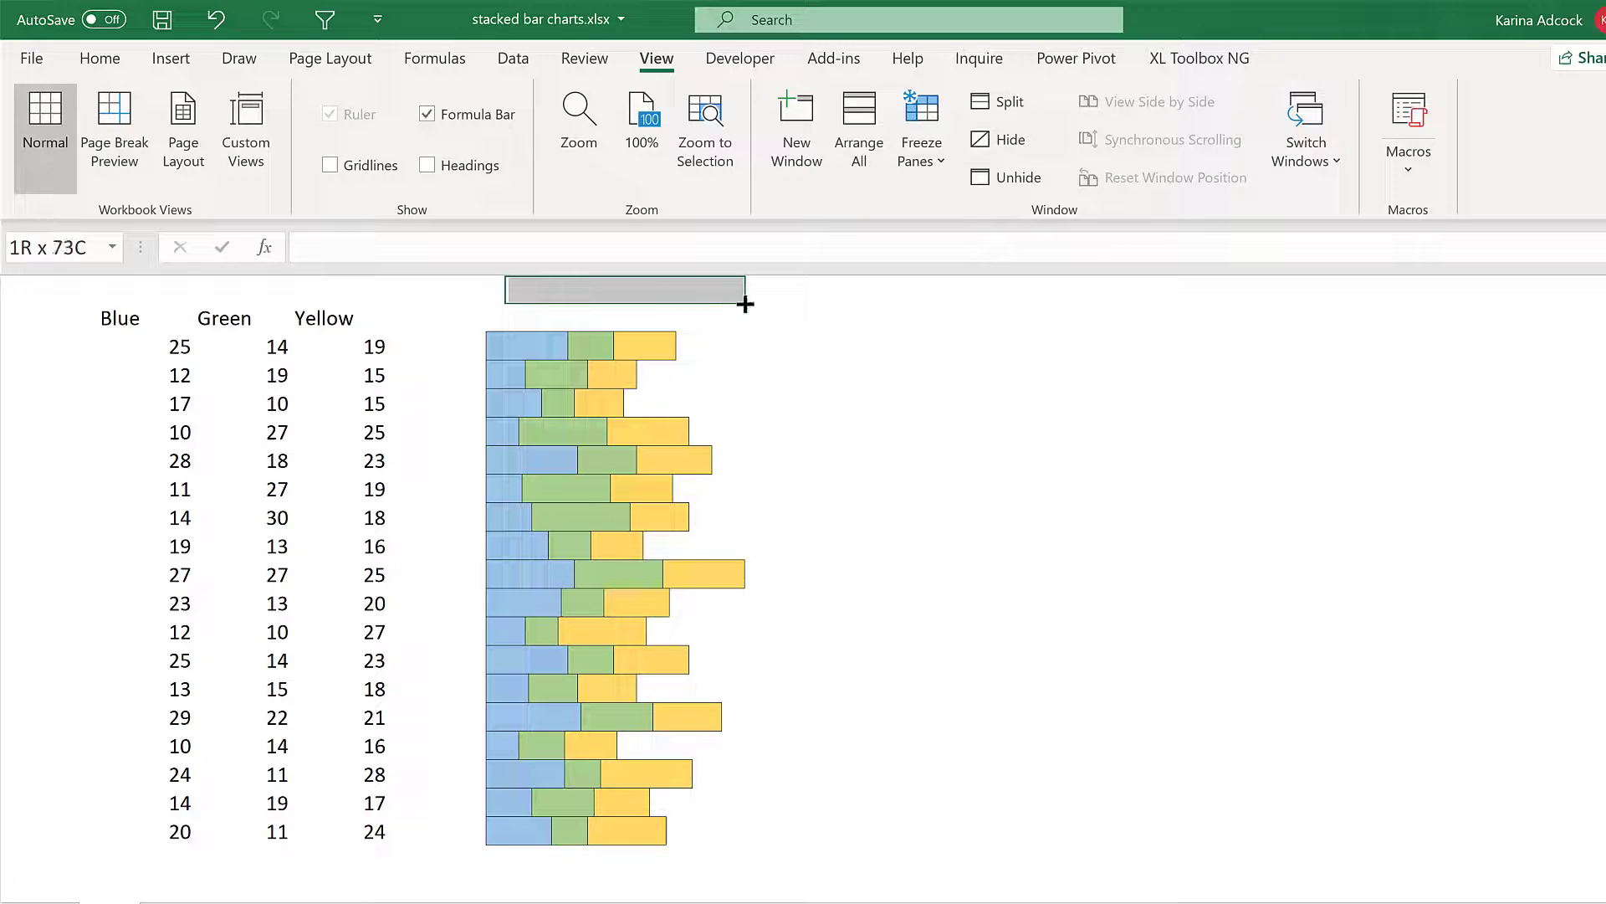
{"action": "left_click", "coordinate": [790, 411]}
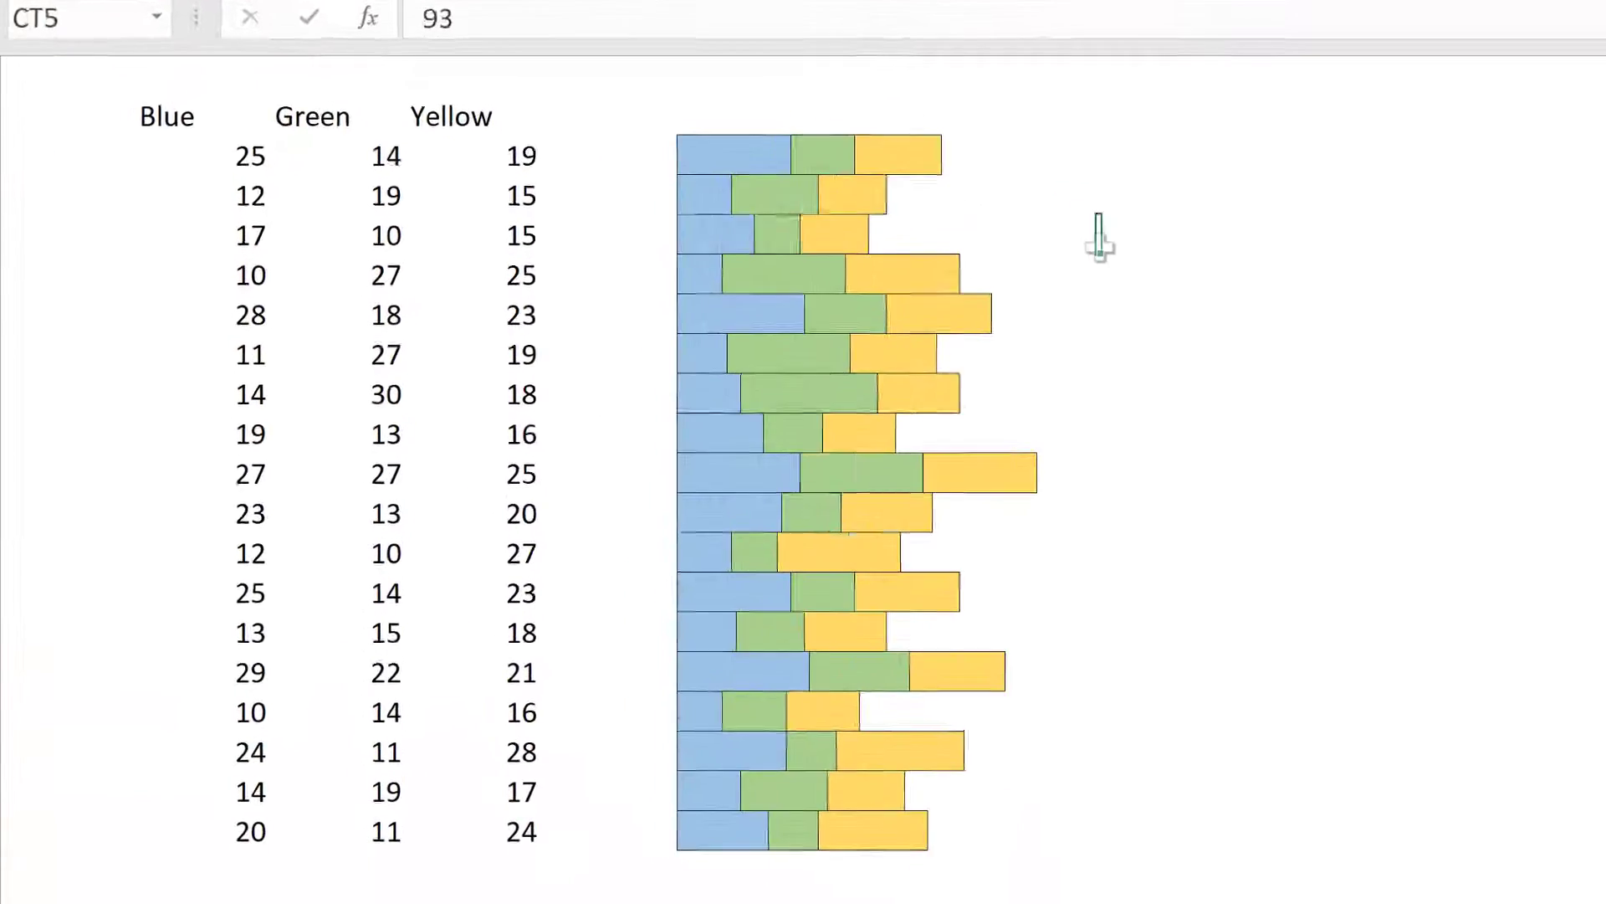